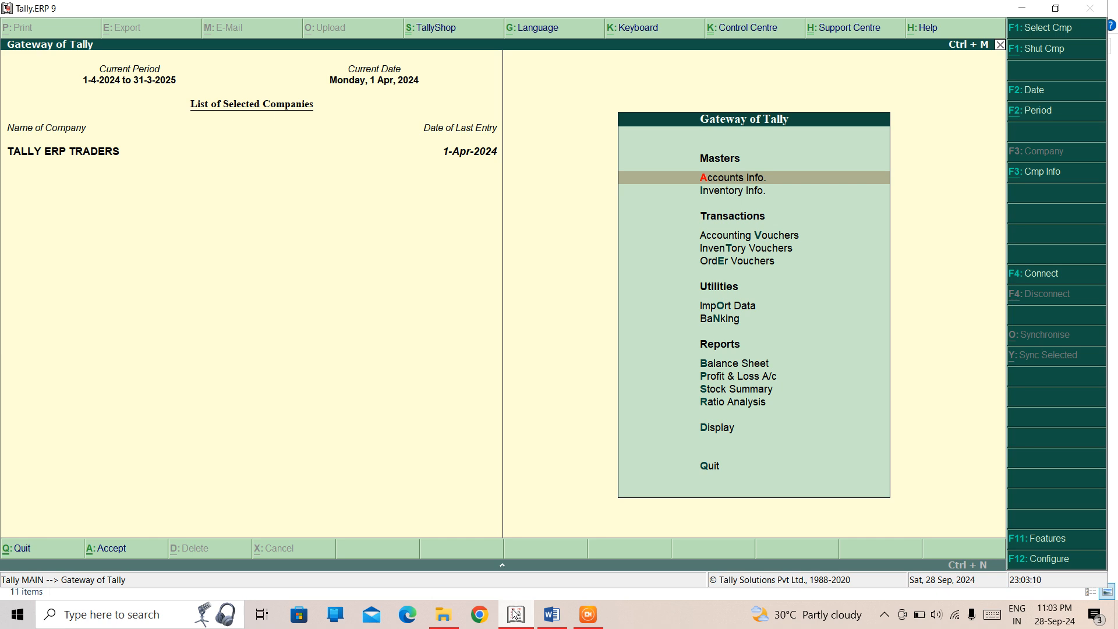
# Open the inventory features for the company TALLY ERP TRADERS
pyautogui.press('Down')
pyautogui.press('Down')
pyautogui.press('Down')
pyautogui.press('Down')
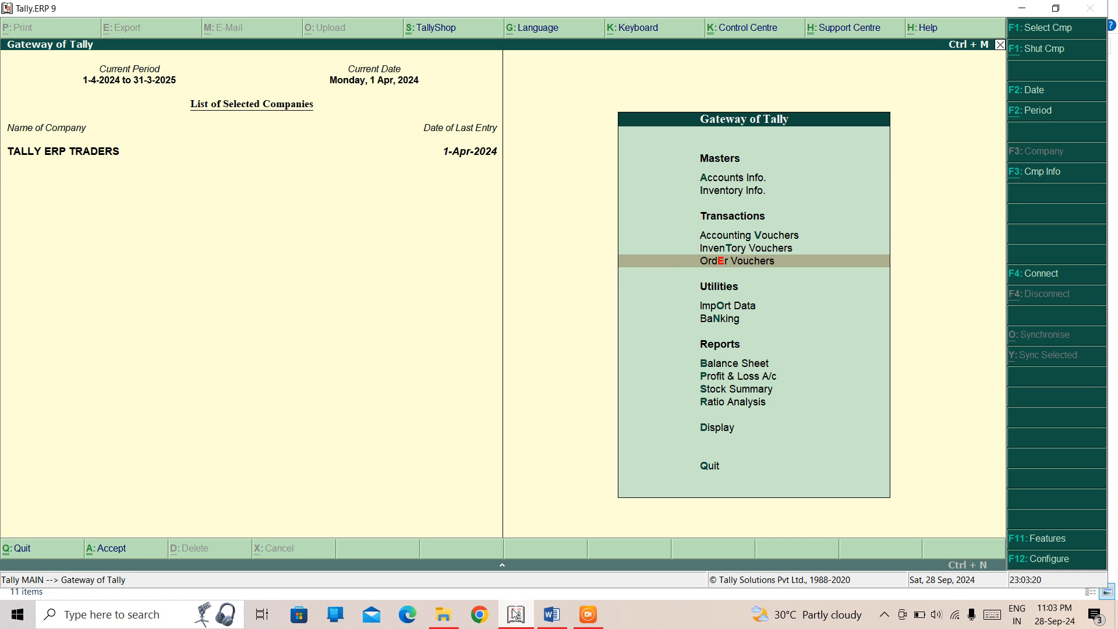
pyautogui.press('F11')
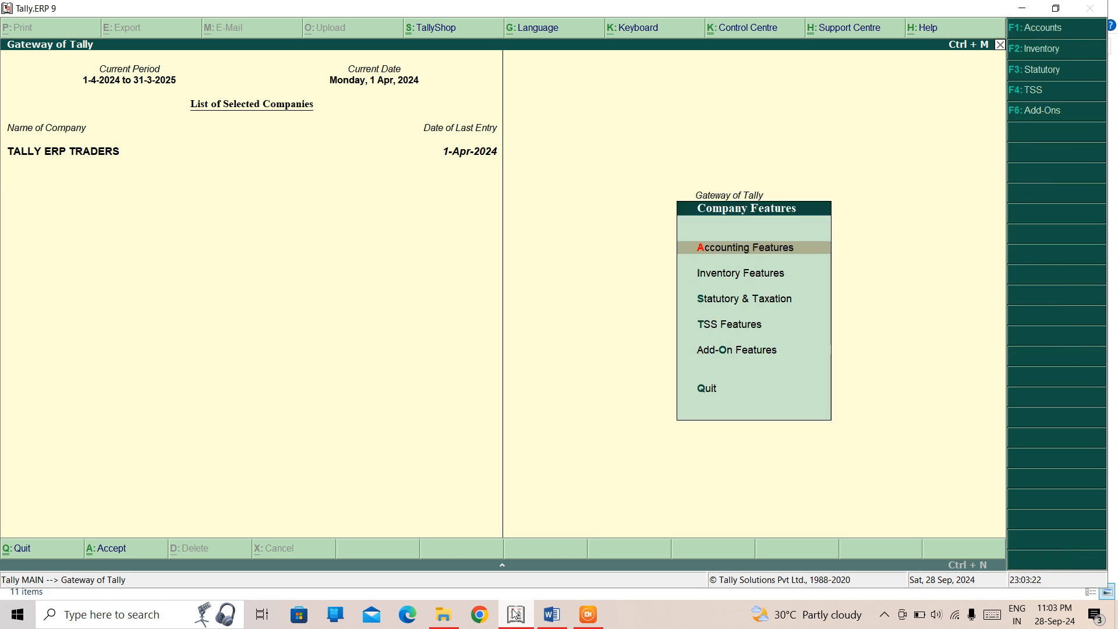
pyautogui.press('Down')
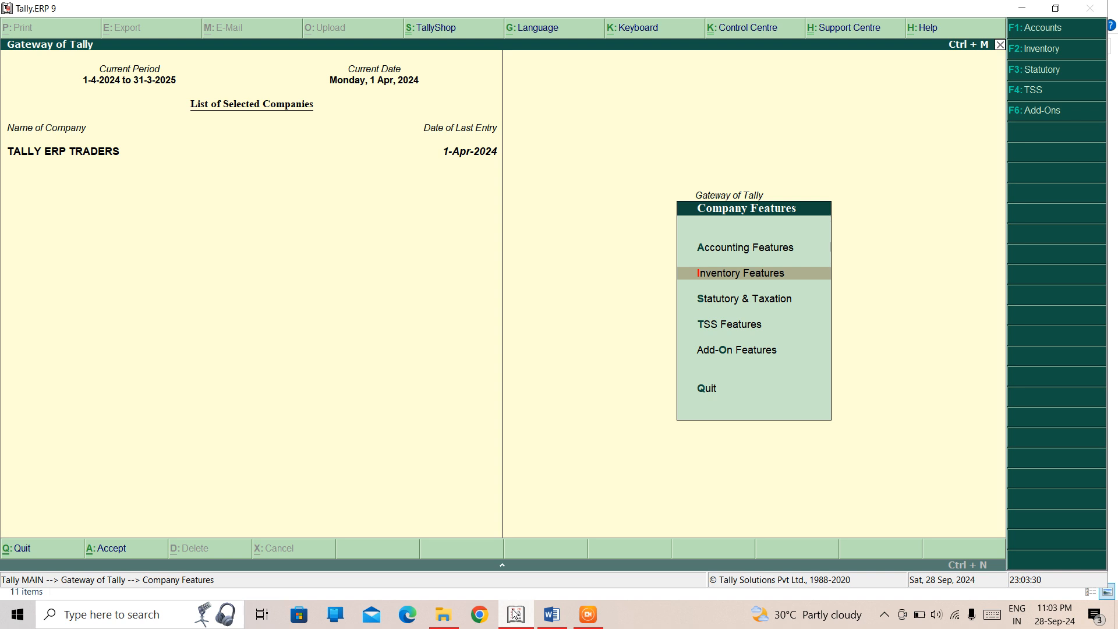
pyautogui.press('Return')
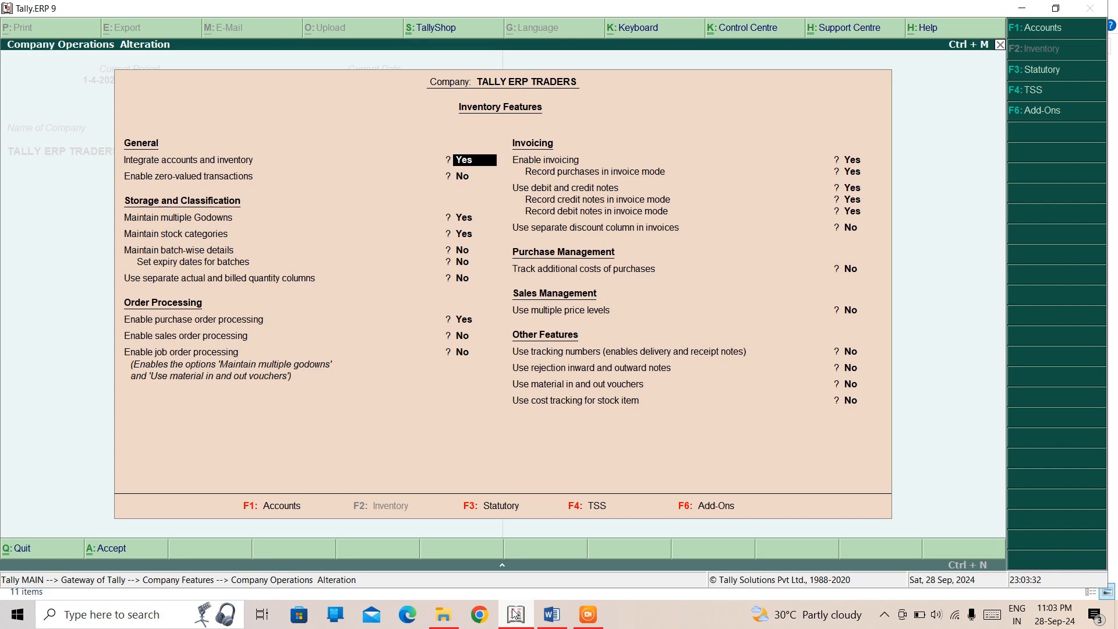
# Set Enable sales order processing to Yes in the inventory features and return to the Gateway of Tally
pyautogui.press('Return')
pyautogui.press('Return')
pyautogui.press('Return')
pyautogui.press('Return')
pyautogui.press('Return')
pyautogui.press('Return')
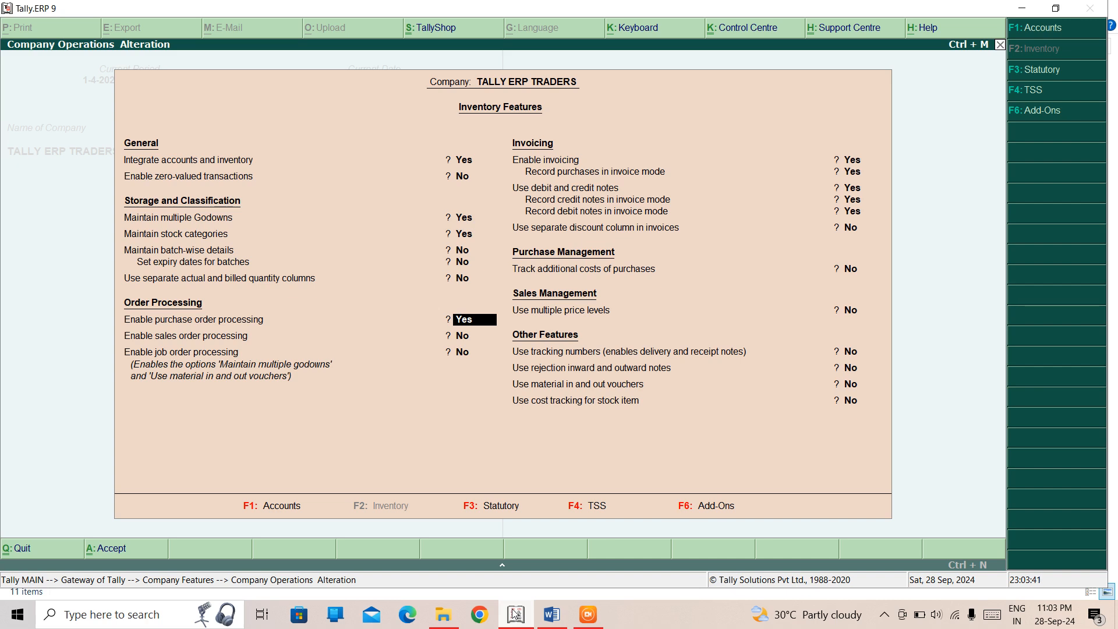
pyautogui.press('Return')
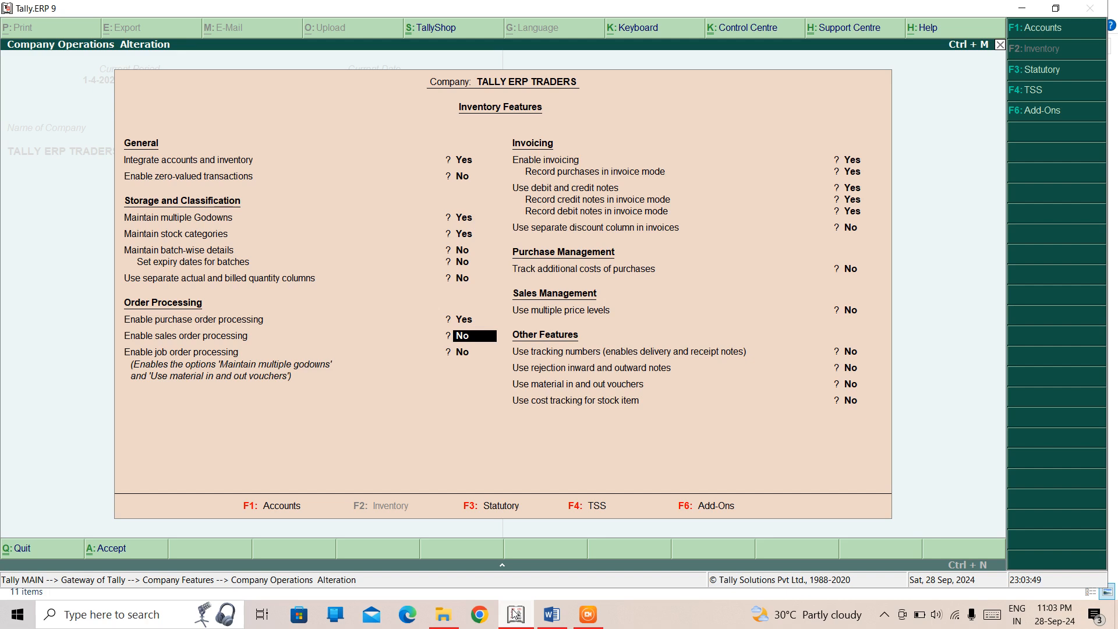
pyautogui.write('y')
pyautogui.press('Return')
pyautogui.press('Return')
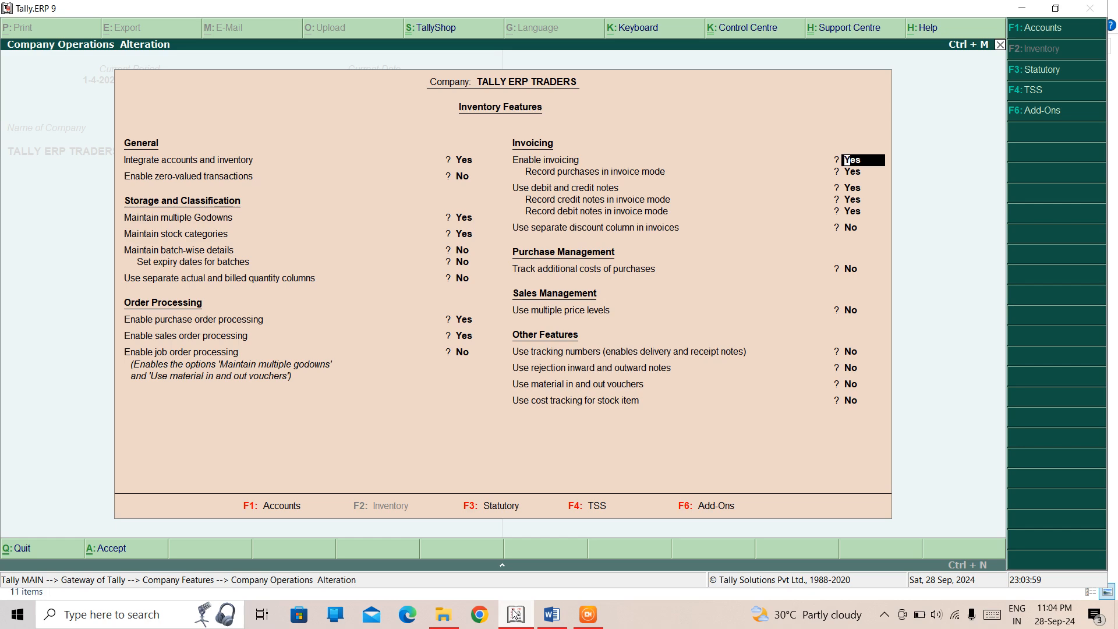
pyautogui.press('Escape')
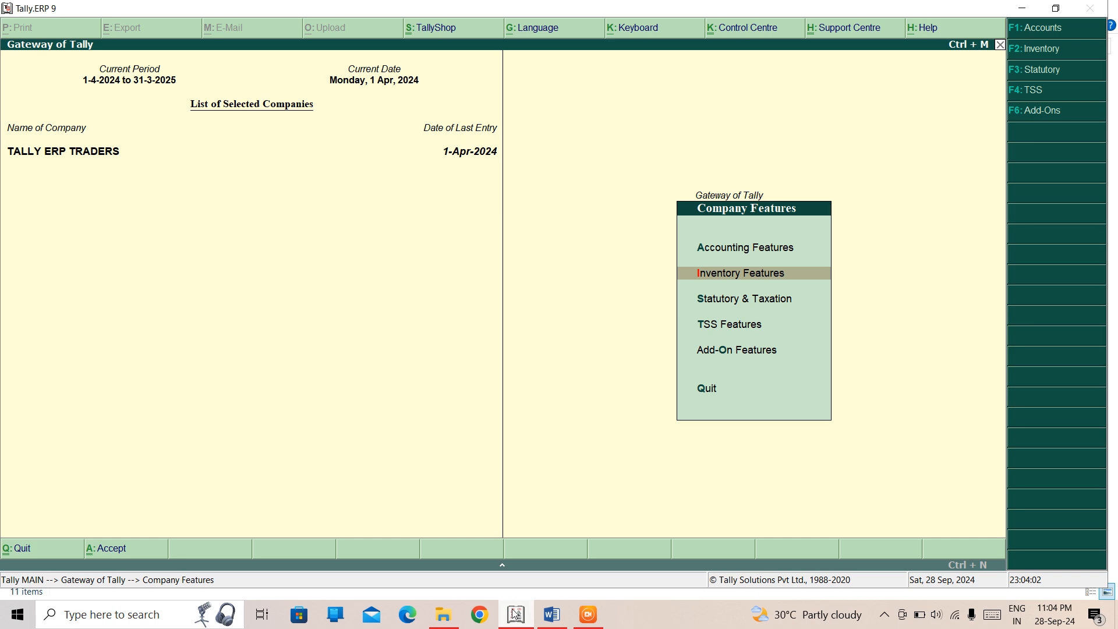
pyautogui.press('Escape')
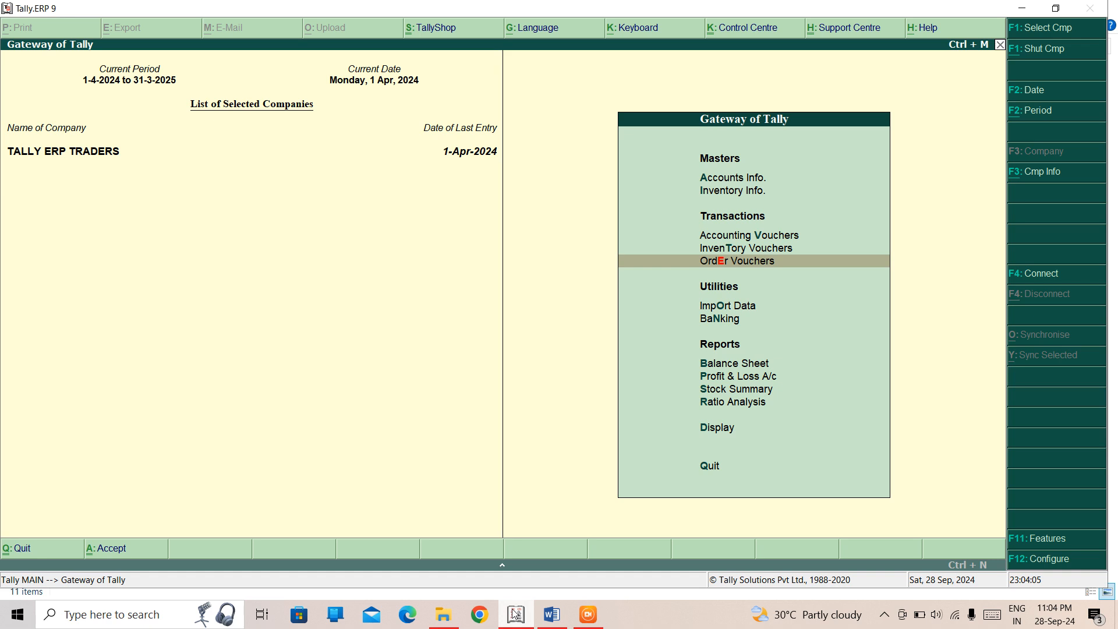
# Open the order vouchers and bring up a new sales order voucher
pyautogui.press('Return')
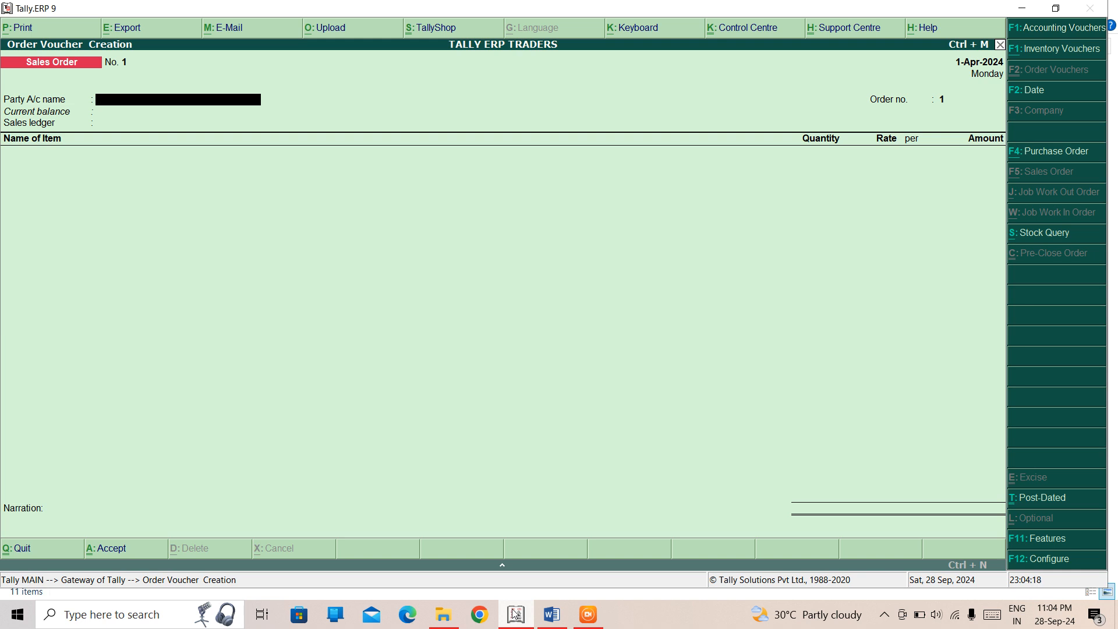
pyautogui.hotkey('alt', 'F7')
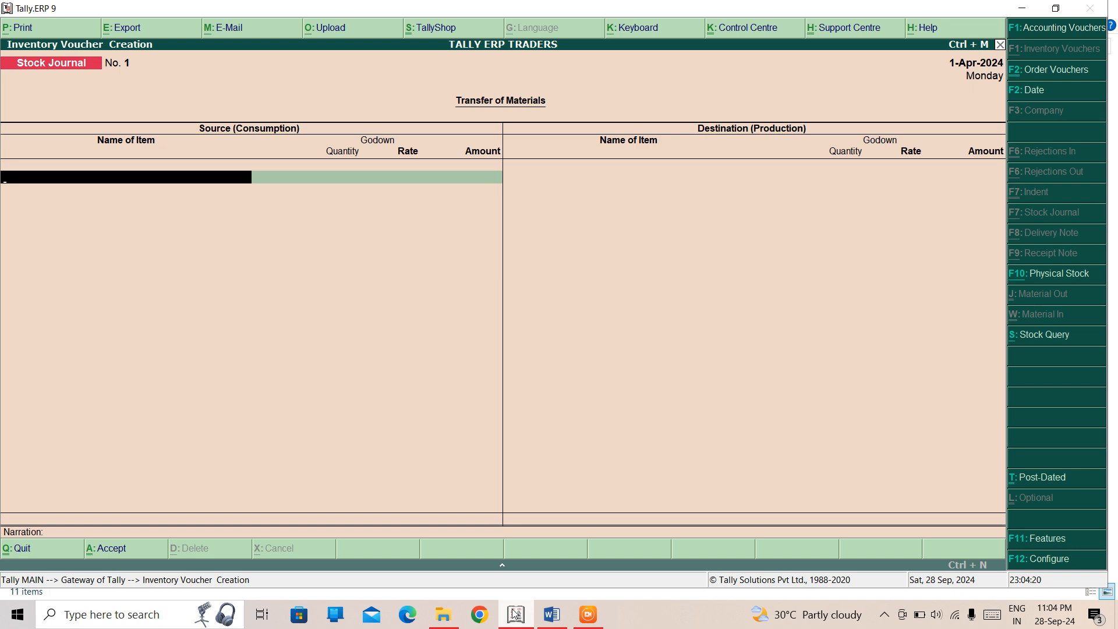
pyautogui.hotkey('alt', 'F5')
pyautogui.press('F4')
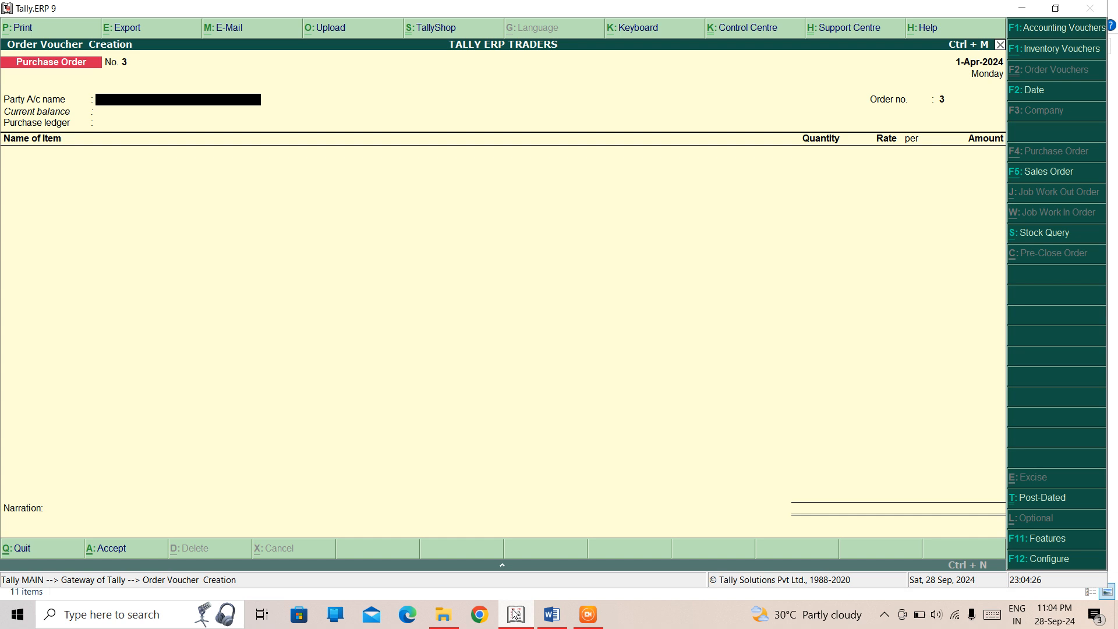
pyautogui.press('F5')
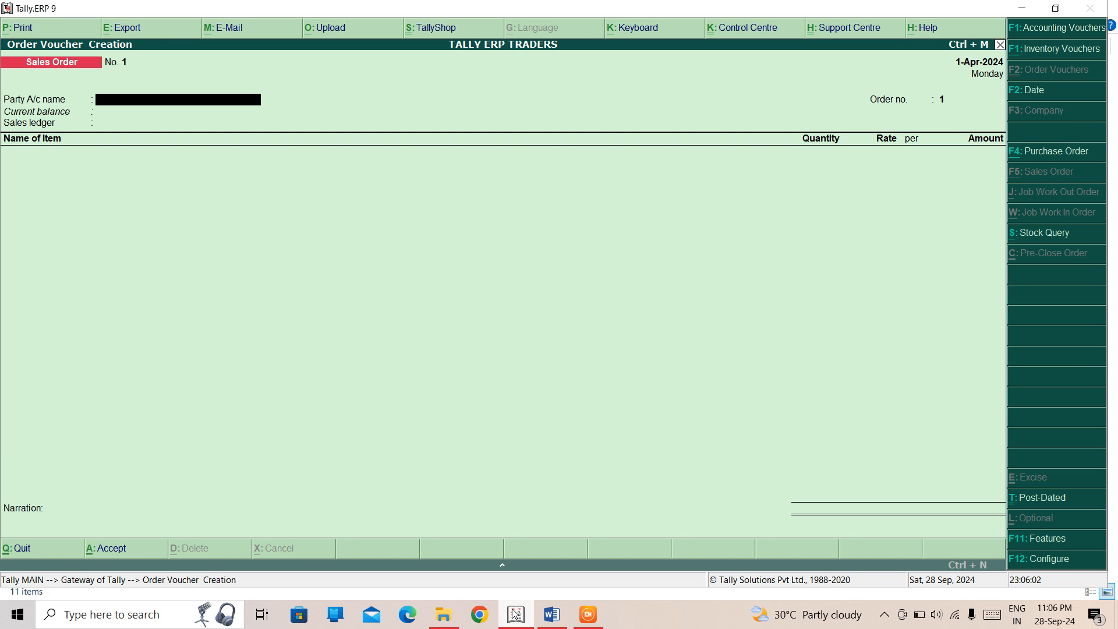
# Start a new party ledger from the sales order's party account field and name it Mti TRADERS
pyautogui.write('L')
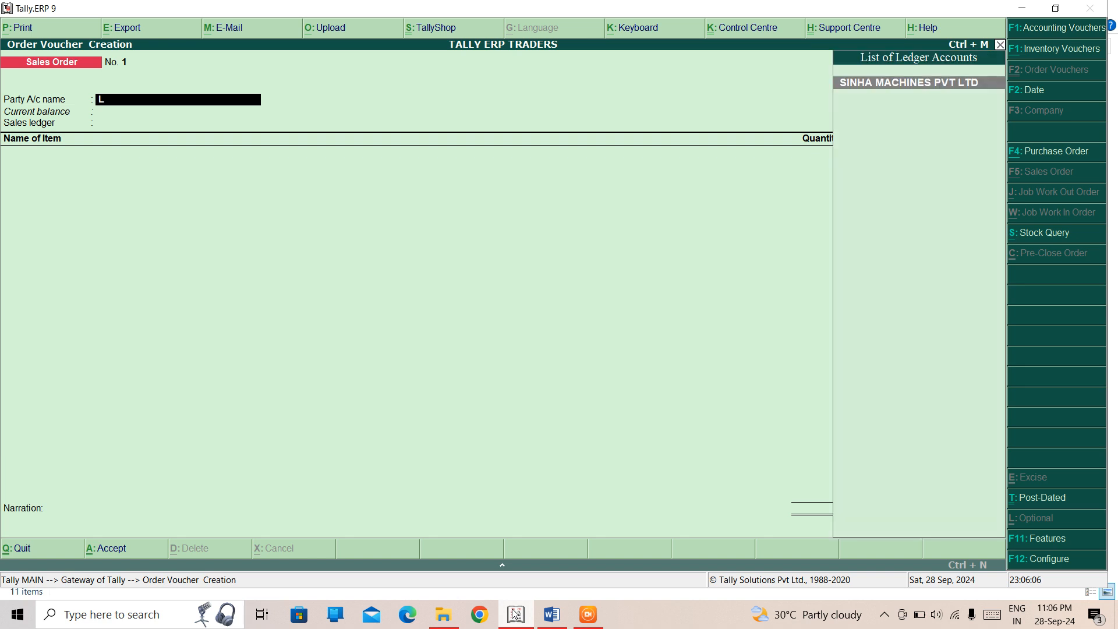
pyautogui.press('BackSpace')
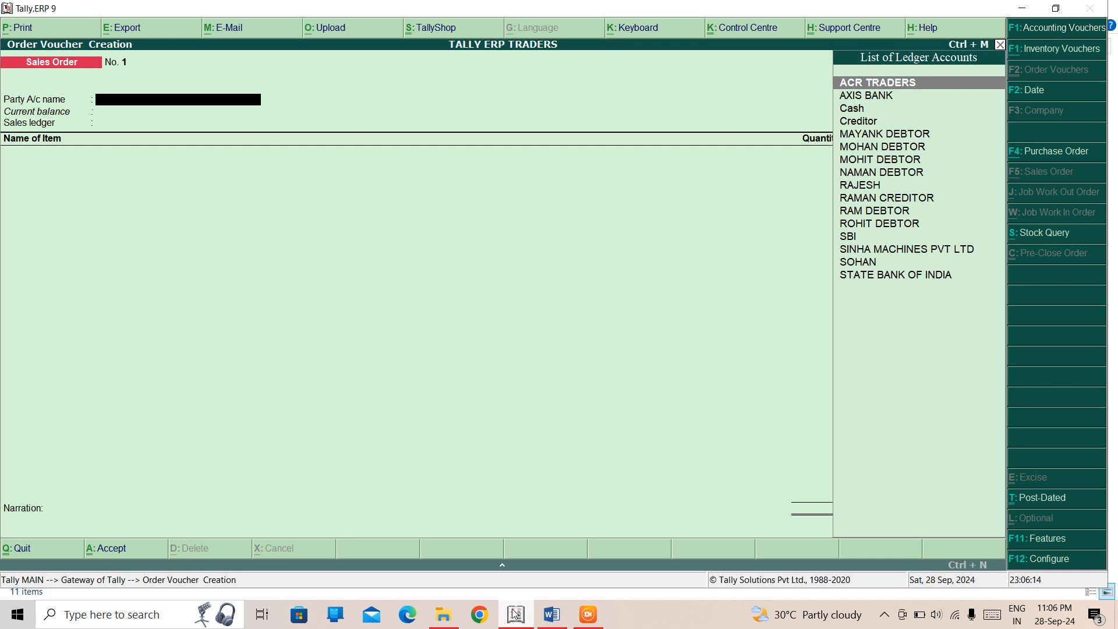
pyautogui.hotkey('alt', 'c')
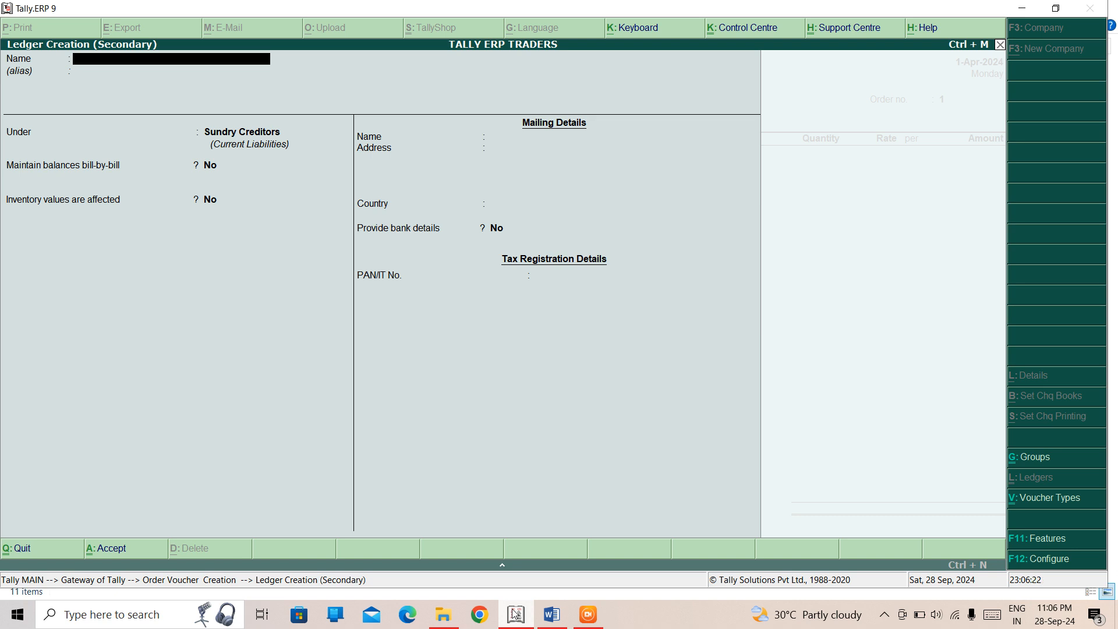
pyautogui.write('M')
pyautogui.press('BackSpace')
pyautogui.write('TRE')
pyautogui.press('BackSpace')
pyautogui.write('ADERS')
pyautogui.press('Return')
pyautogui.press('Return')
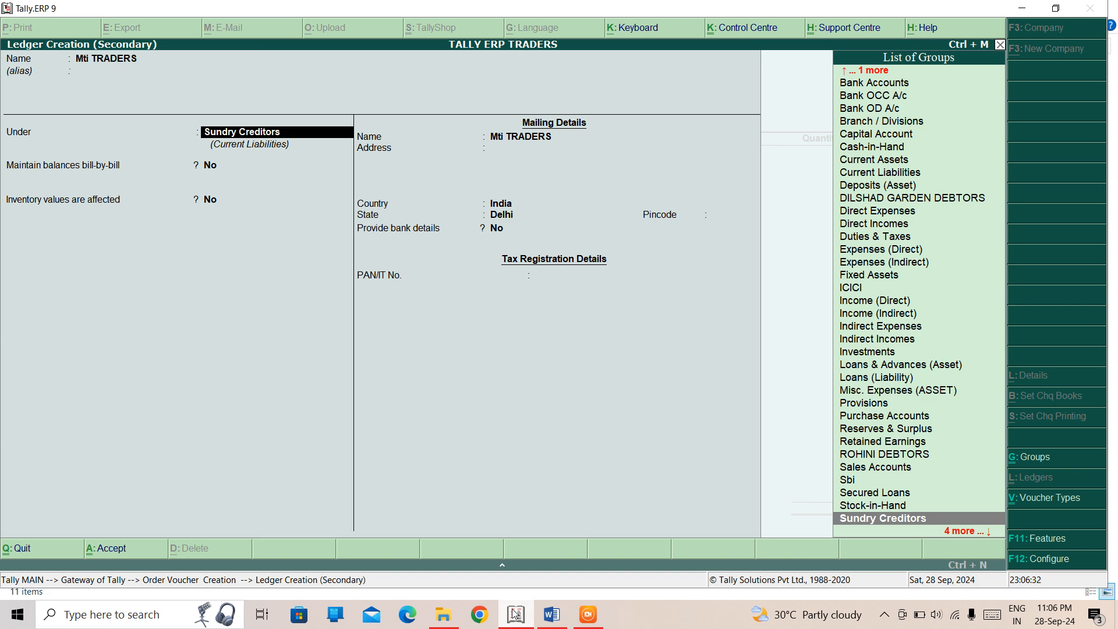
# Place the new ledger under the Sundry Debtors group
pyautogui.write('DEB')
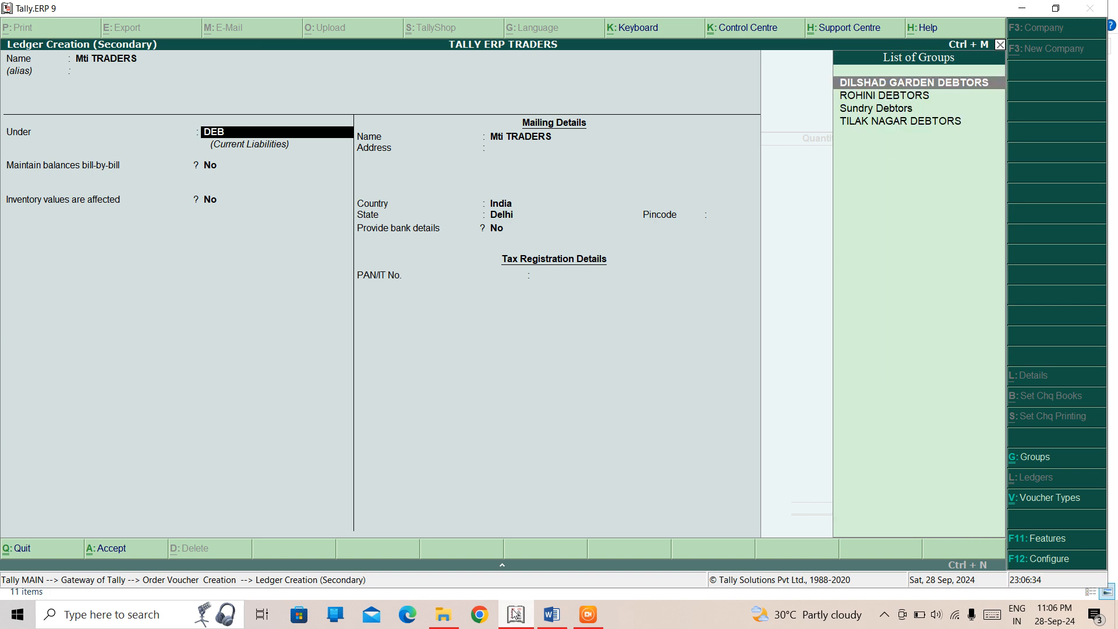
pyautogui.press('Down')
pyautogui.press('Down')
pyautogui.press('Return')
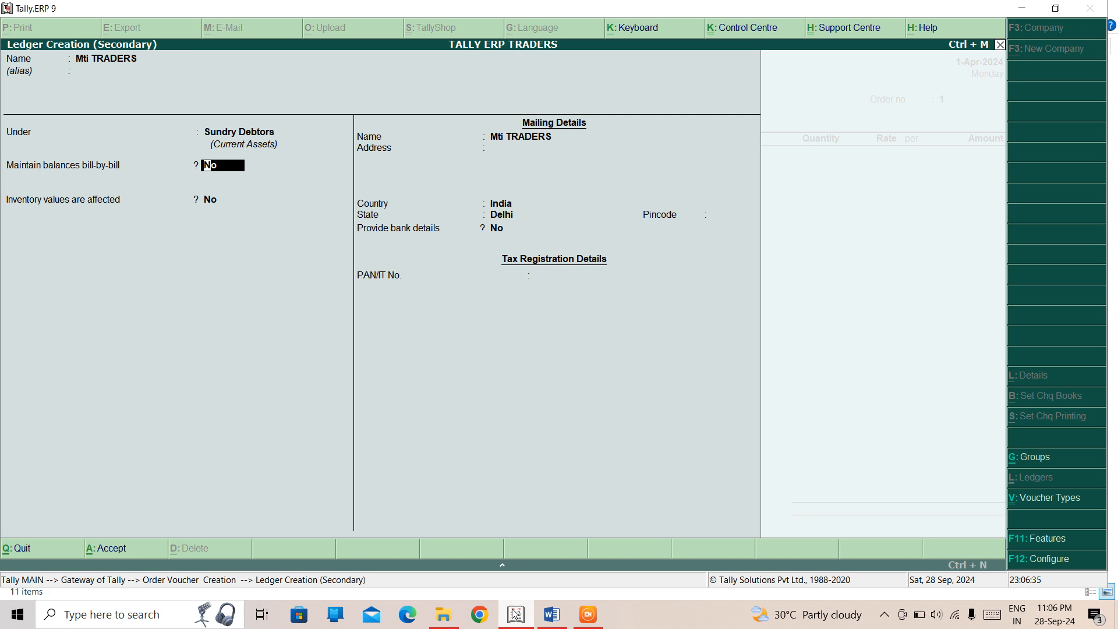
# Keep the default balance, mailing, bank and tax settings and save the Mti TRADERS ledger as the order's party
pyautogui.press('Return')
pyautogui.press('Return')
pyautogui.press('Return')
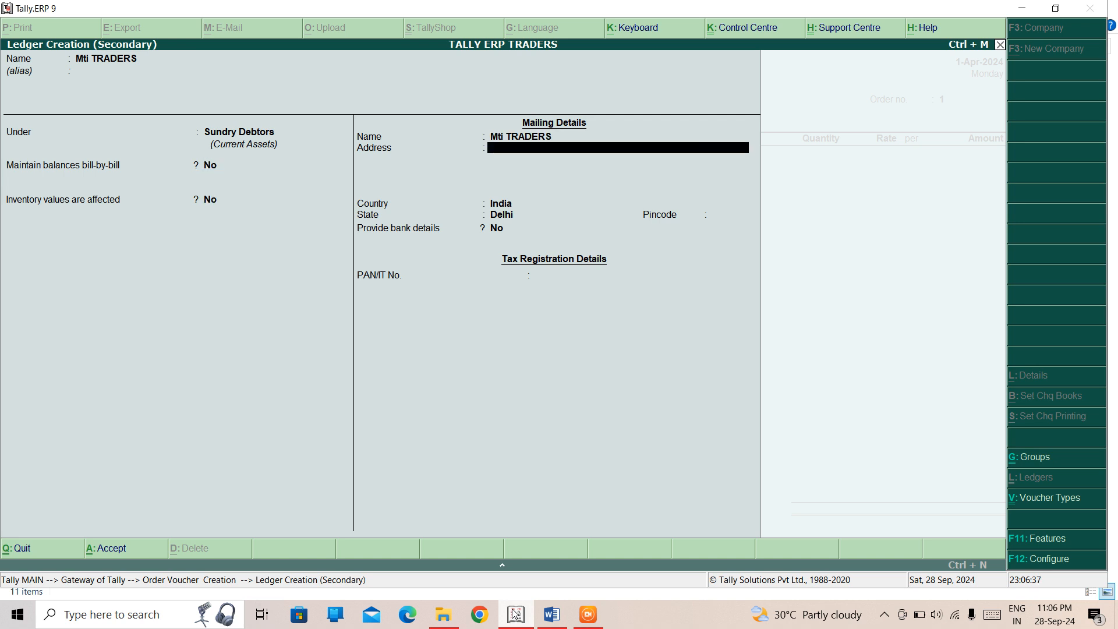
pyautogui.press('Return')
pyautogui.press('Return')
pyautogui.press('Return')
pyautogui.press('Return')
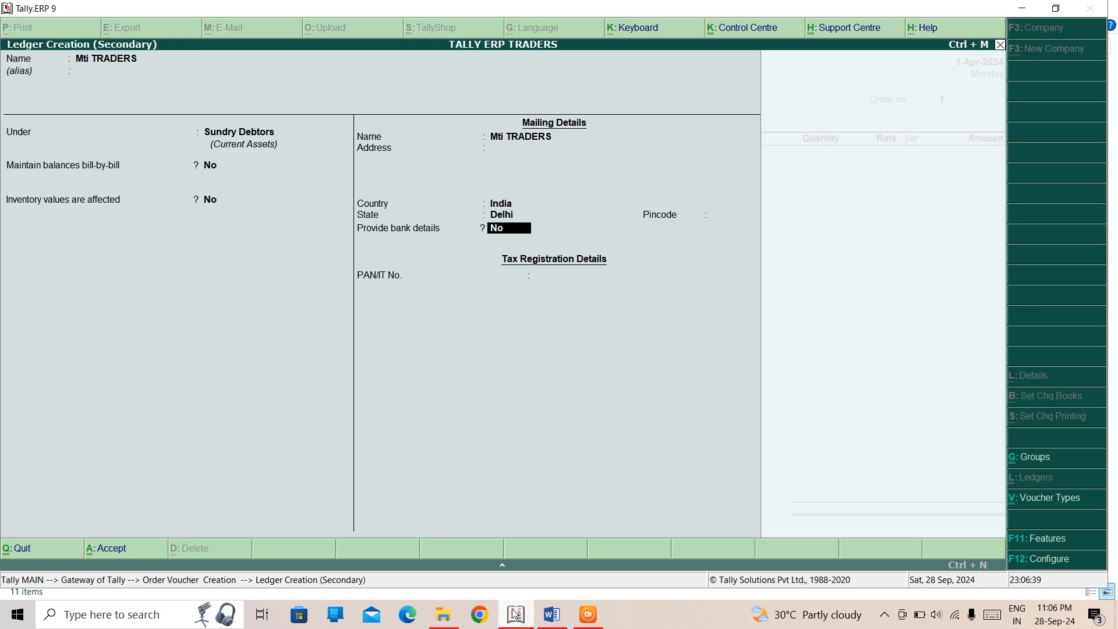
pyautogui.press('Return')
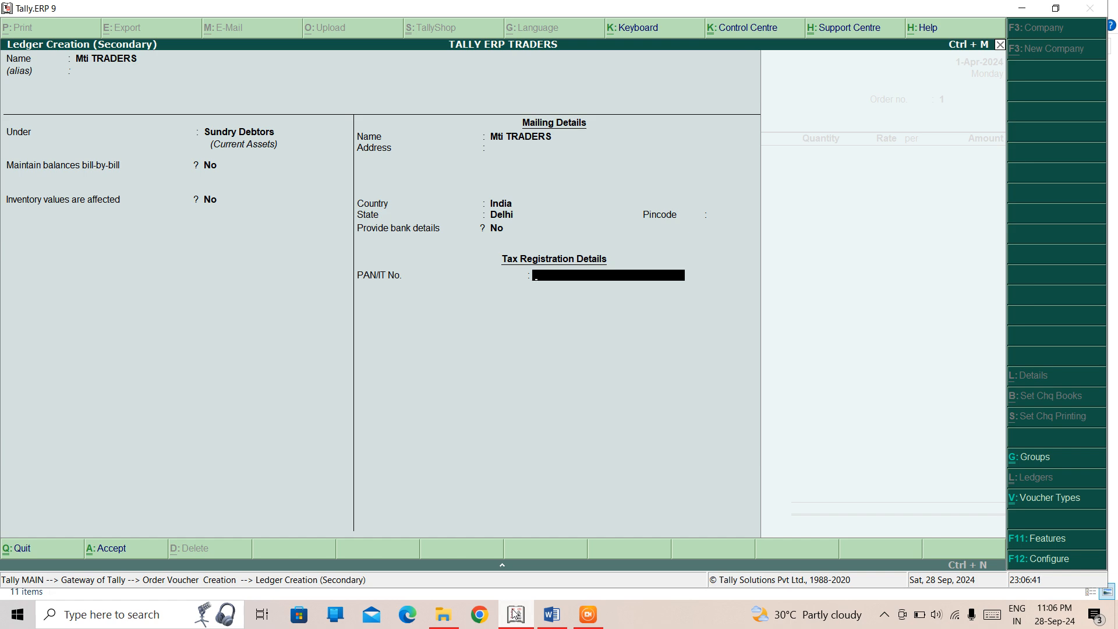
pyautogui.press('Return')
pyautogui.press('Return')
pyautogui.press('Return')
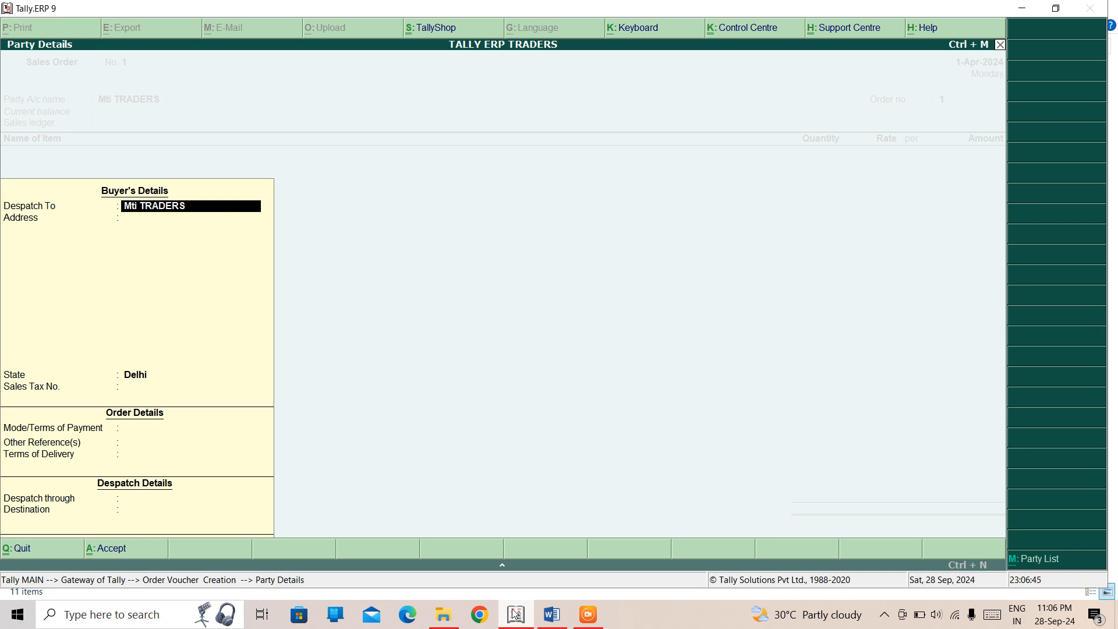
# Accept Mti TRADERS as the despatch party, leaving the order and despatch details blank
pyautogui.press('Return')
pyautogui.press('Return')
pyautogui.press('Return')
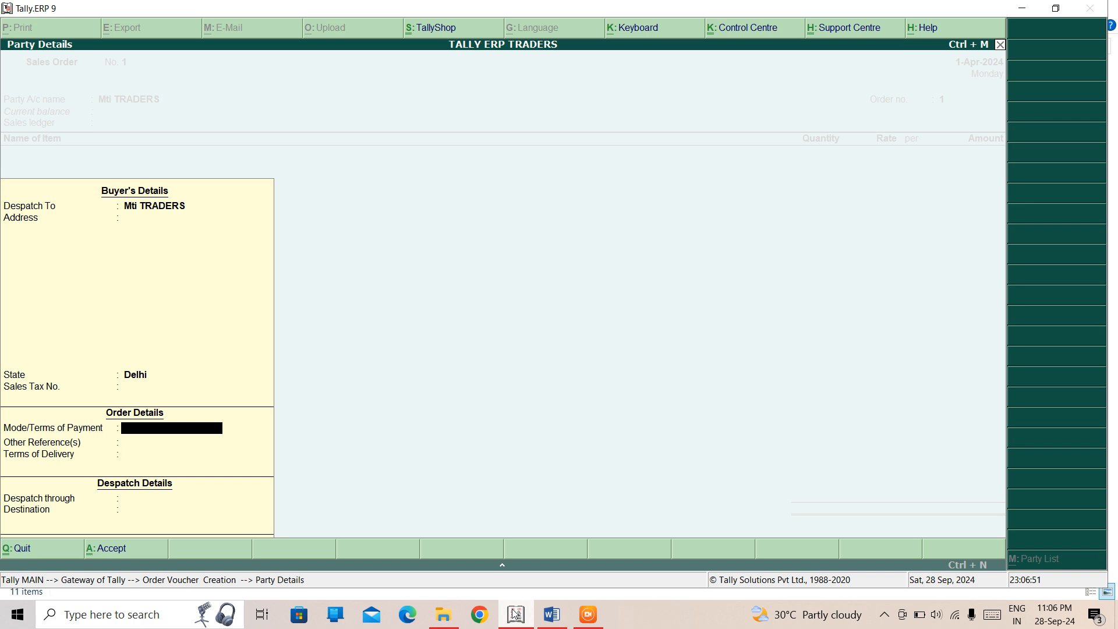
pyautogui.press('Return')
pyautogui.press('Return')
pyautogui.press('Return')
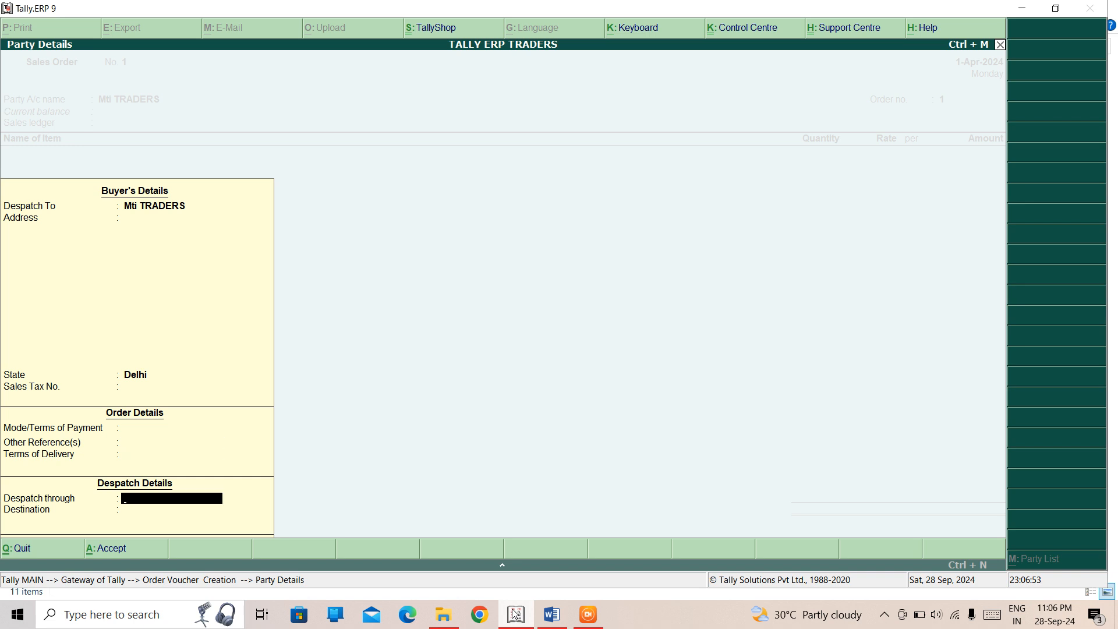
pyautogui.press('Return')
pyautogui.press('Return')
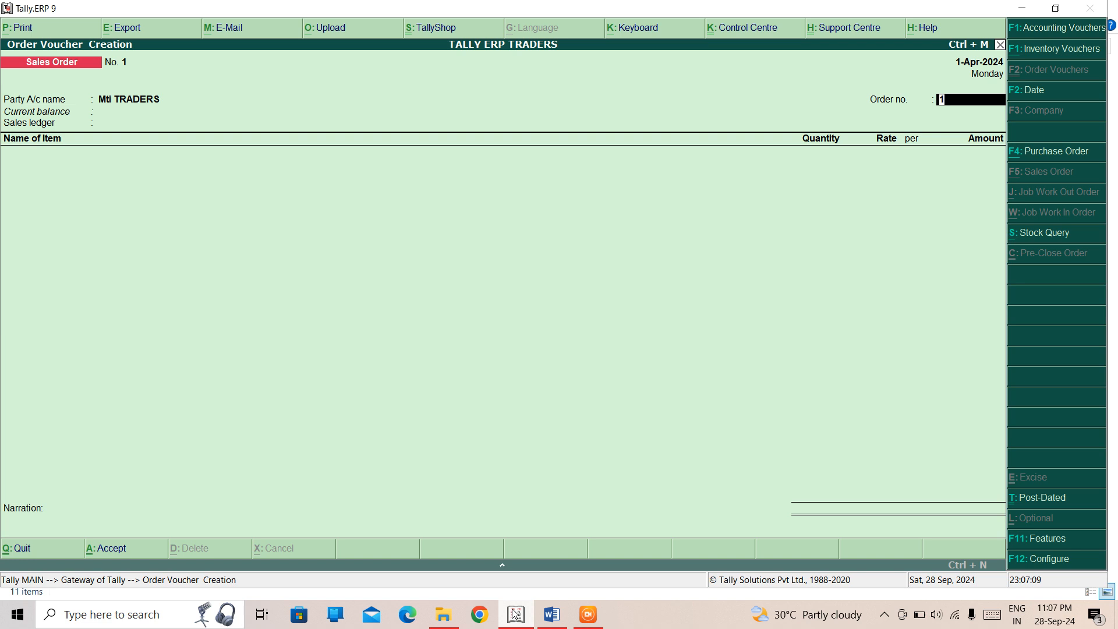
# Enter the order number and choose SALES as the sales ledger
pyautogui.write('123')
pyautogui.press('Return')
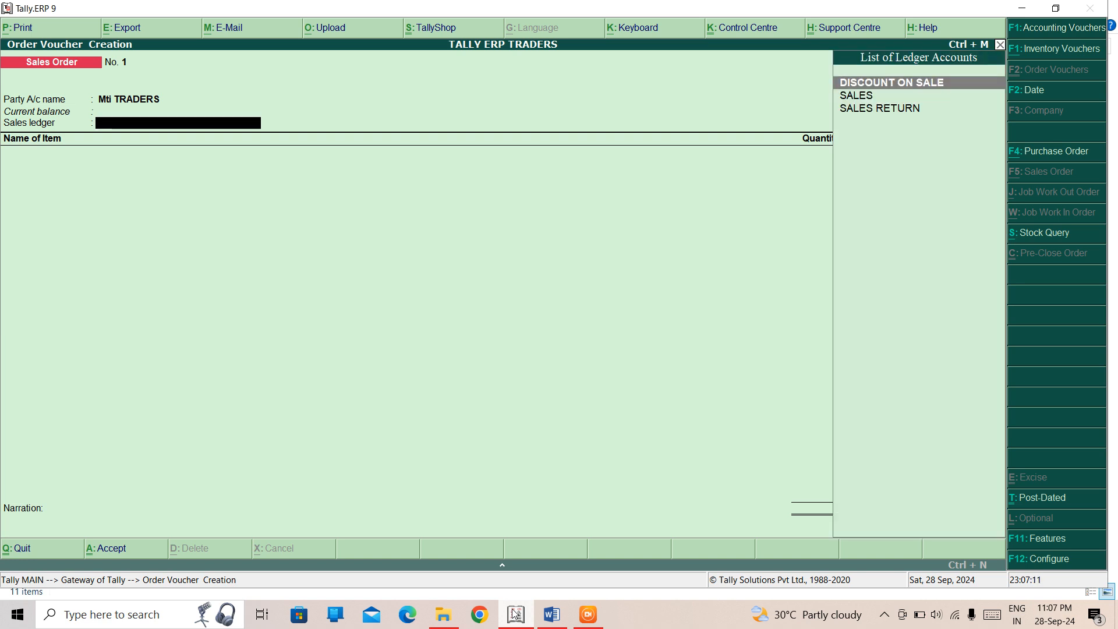
pyautogui.press('Down')
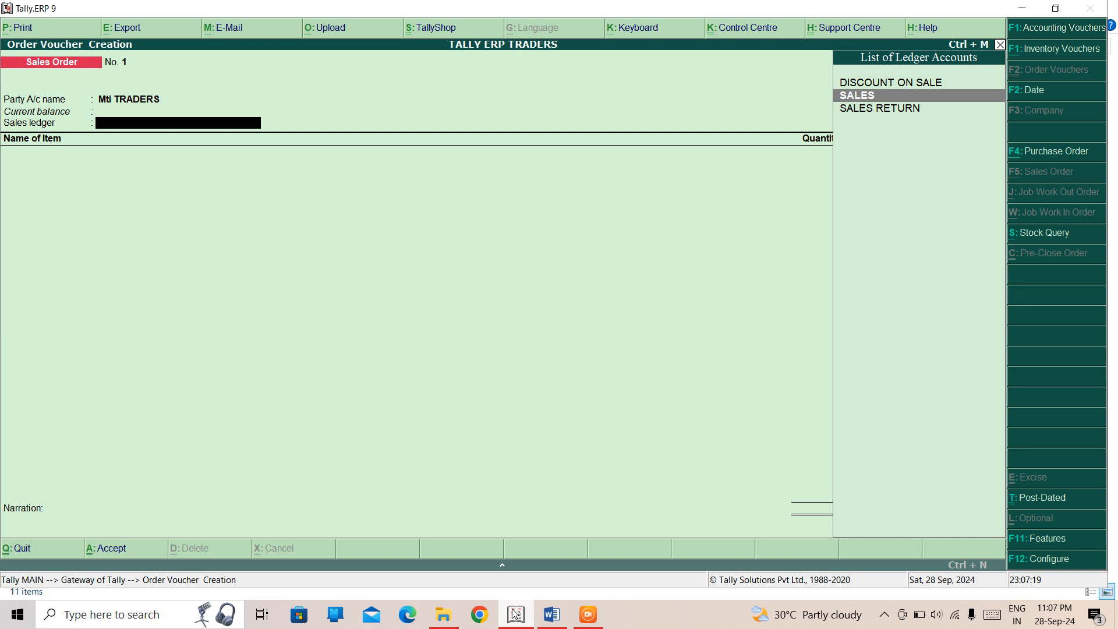
pyautogui.press('Return')
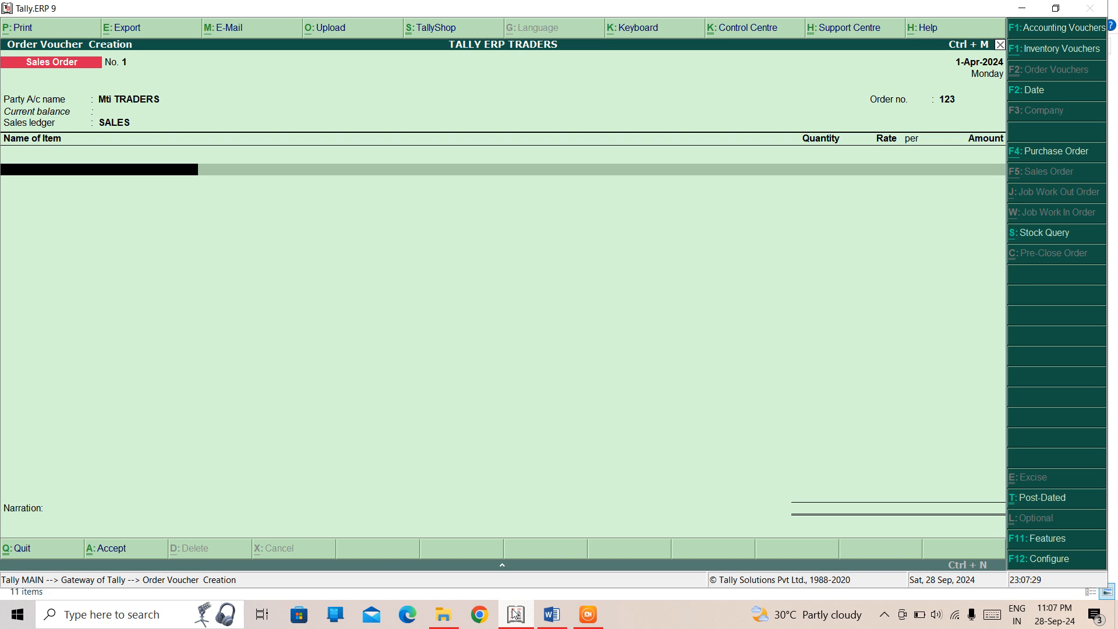
# Add the stock item PRINTER to the sales order, keeping its due date of 1-Apr-2024
pyautogui.write('S')
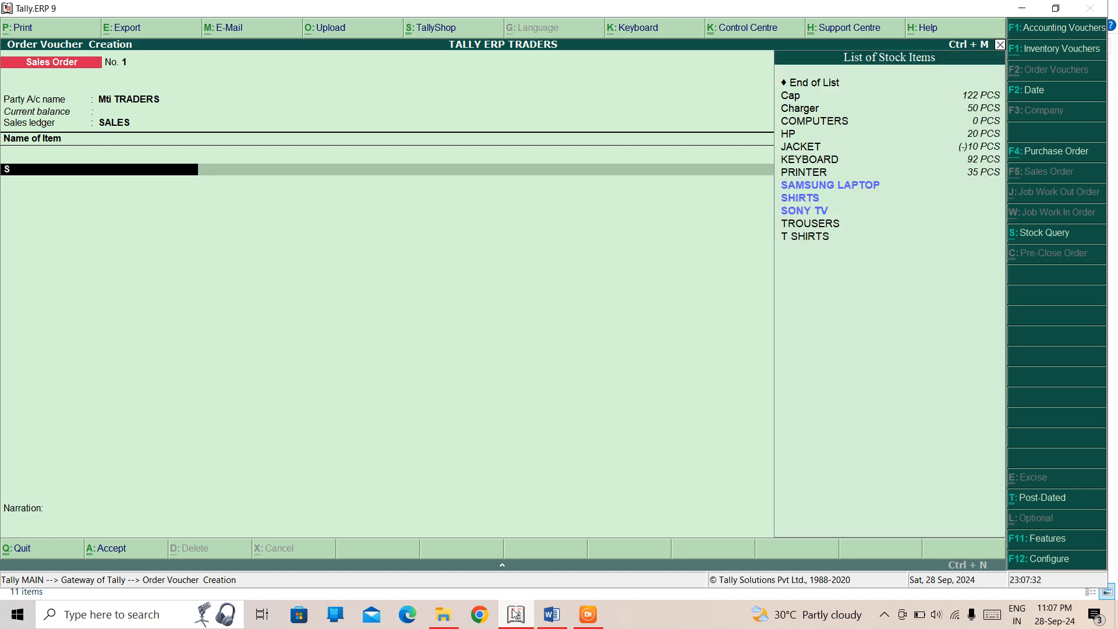
pyautogui.press('Down')
pyautogui.press('Down')
pyautogui.press('Up')
pyautogui.press('Up')
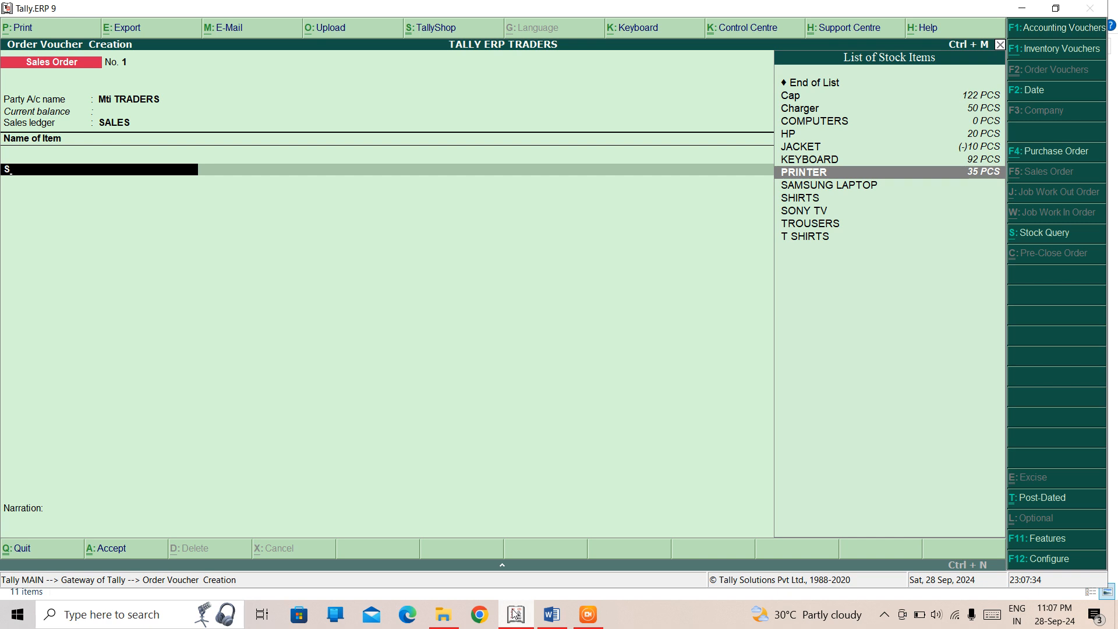
pyautogui.press('Return')
pyautogui.press('Return')
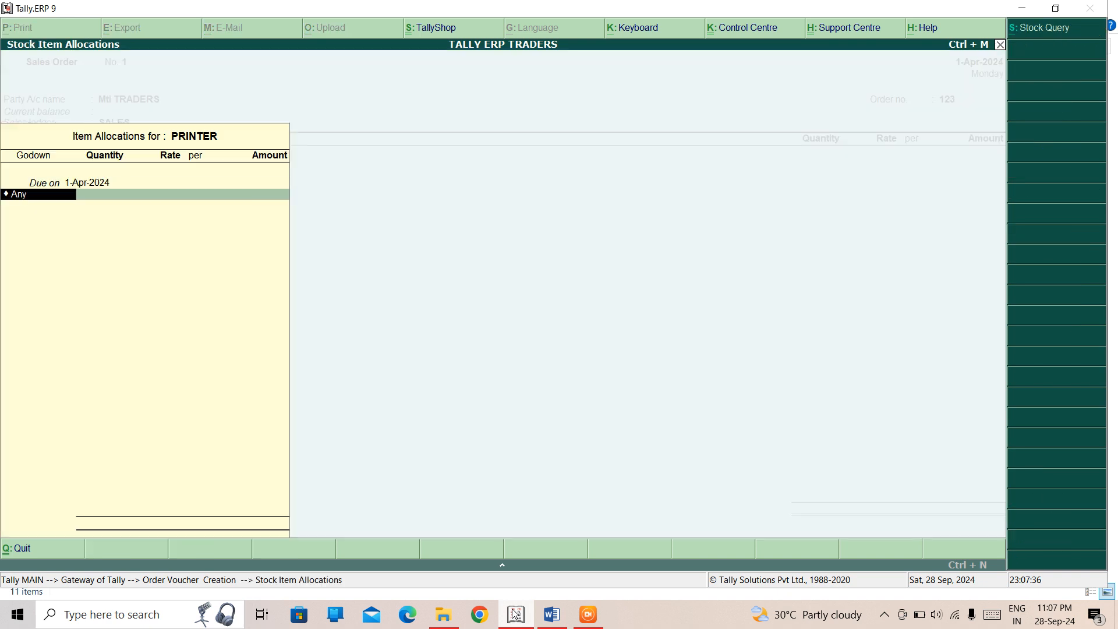
# Allocate 15 PCS of PRINTER from the DELHI godown at a rate of 2,000.00 per PCS
pyautogui.press('Down')
pyautogui.press('Return')
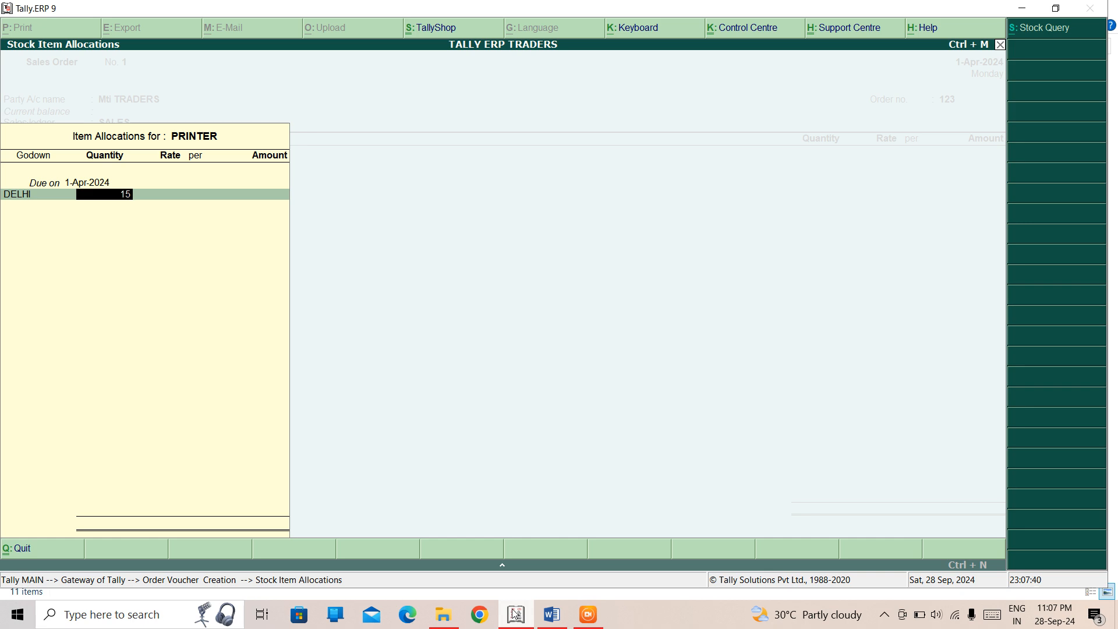
pyautogui.write('15')
pyautogui.press('Return')
pyautogui.press('Return')
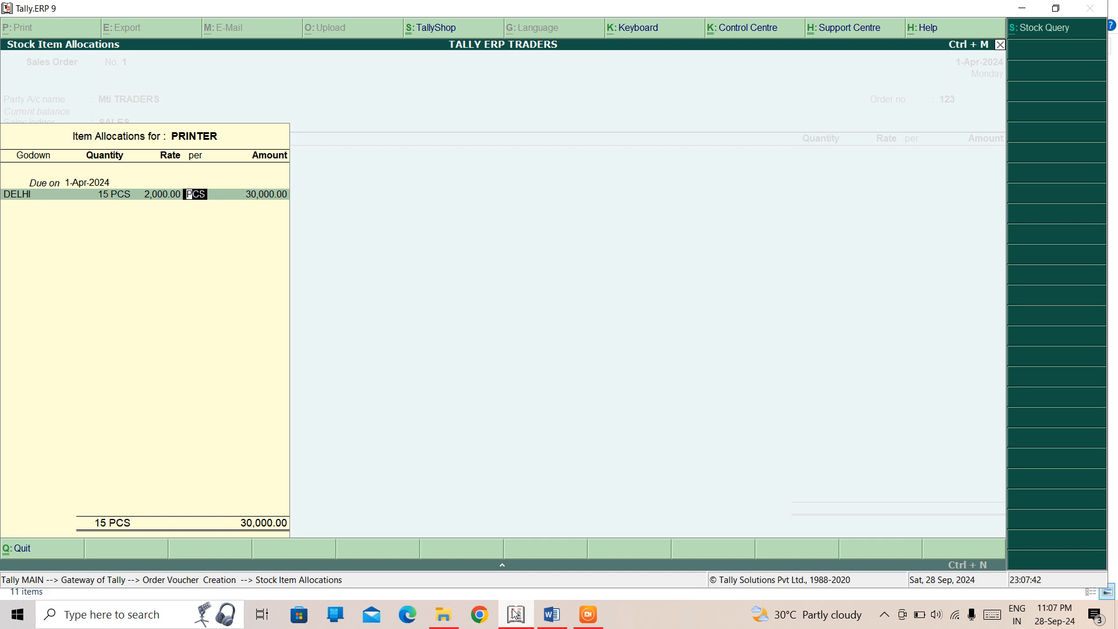
pyautogui.press('Return')
pyautogui.press('Return')
pyautogui.press('Return')
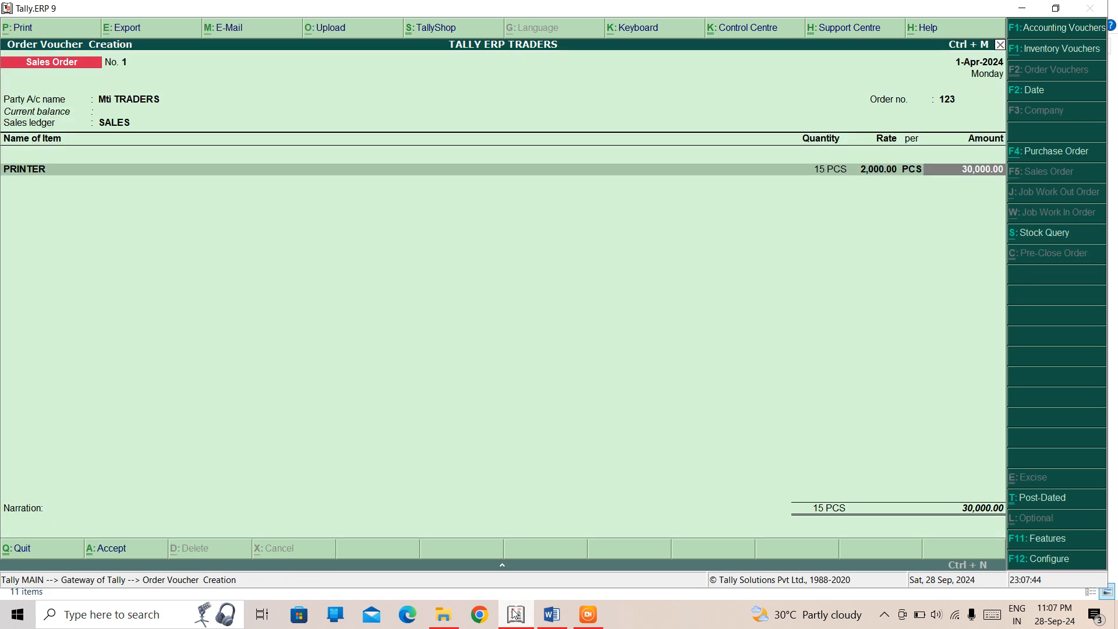
# Finish the sales order's item list, leave the narration blank, and save the voucher, returning to the Gateway of Tally
pyautogui.press('Return')
pyautogui.press('Return')
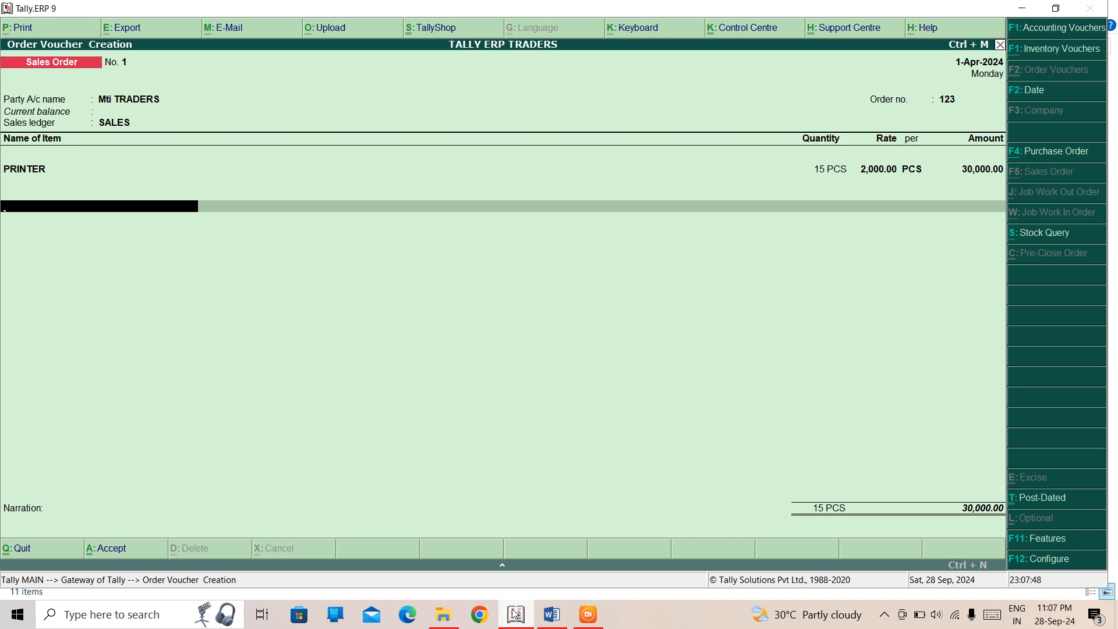
pyautogui.press('Return')
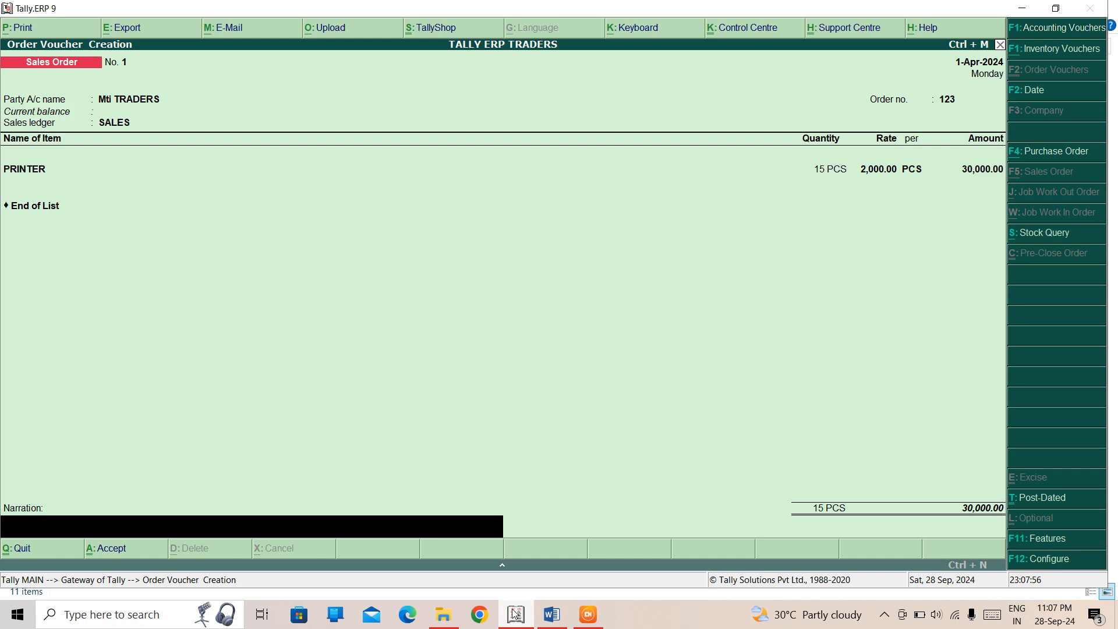
pyautogui.press('Return')
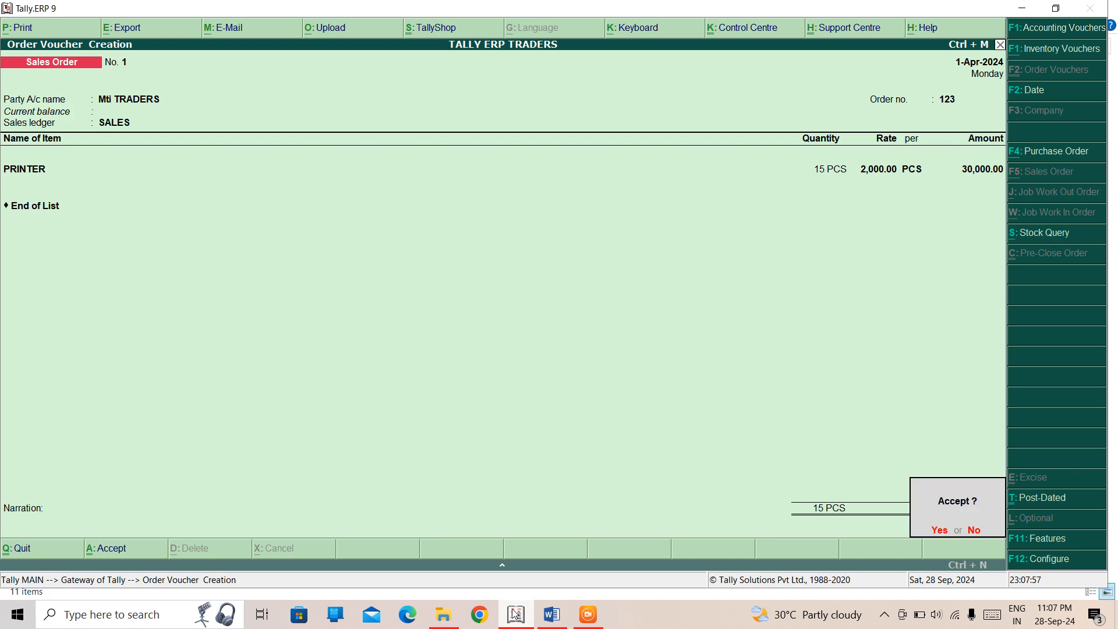
pyautogui.press('Return')
pyautogui.press('Escape')
pyautogui.press('Return')
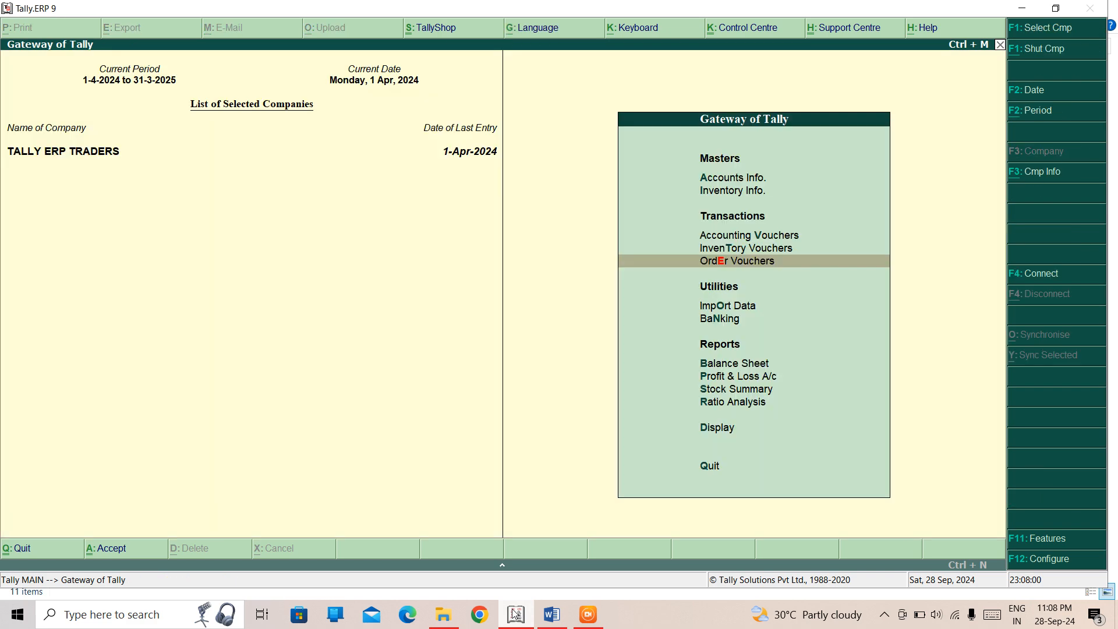
# View the Profit & Loss A/c and drill into the Sales Accounts group
pyautogui.press('Up')
pyautogui.press('Up')
pyautogui.press('Down')
pyautogui.press('Down')
pyautogui.press('Down')
pyautogui.press('Down')
pyautogui.press('Down')
pyautogui.press('Down')
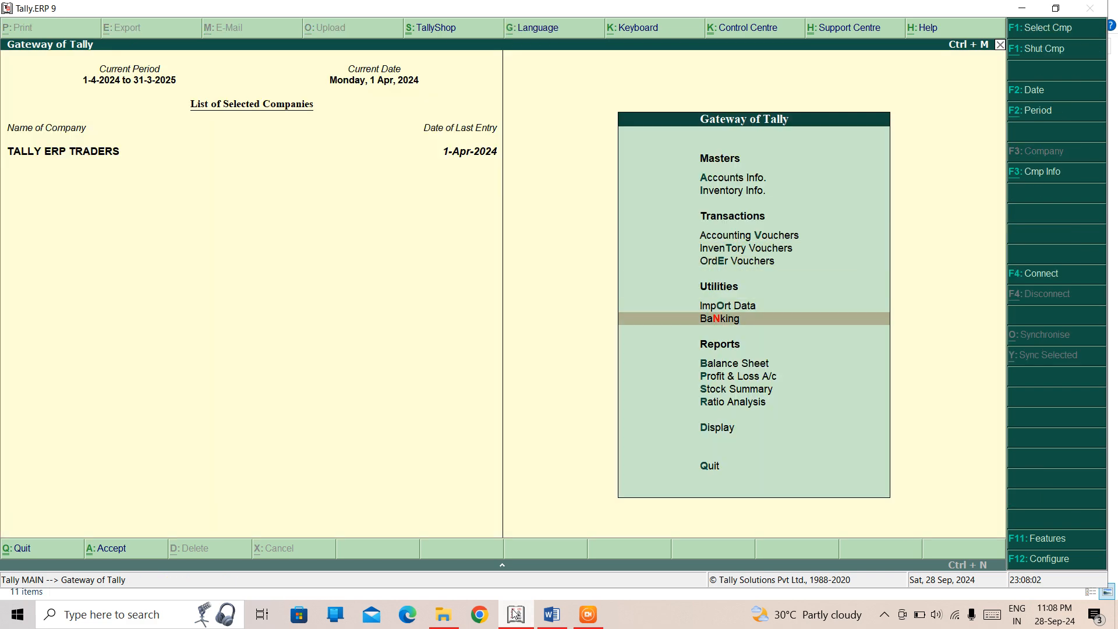
pyautogui.press('Return')
pyautogui.press('Right')
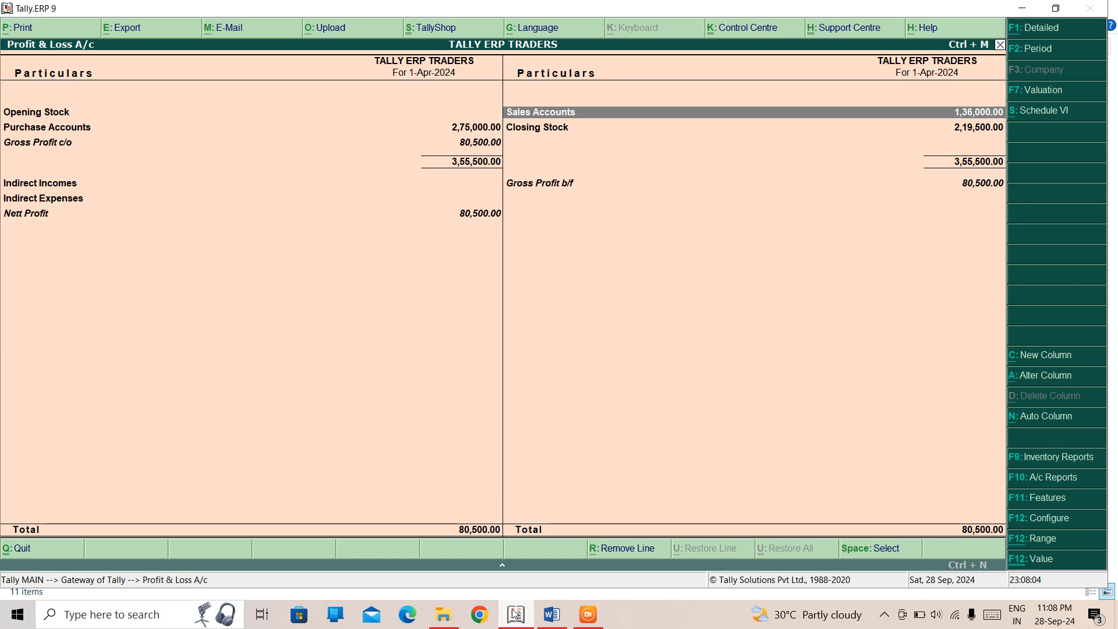
pyautogui.press('Return')
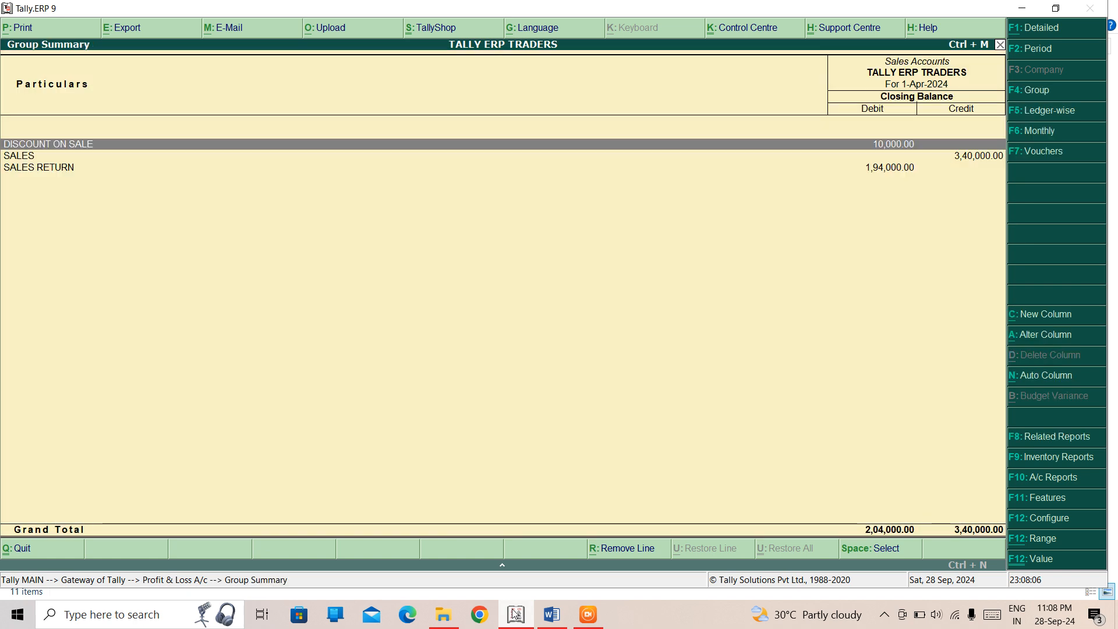
# Examine the April 2024 vouchers of the SALES ledger to check whether the sales order is included
pyautogui.press('Down')
pyautogui.press('Return')
pyautogui.press('Return')
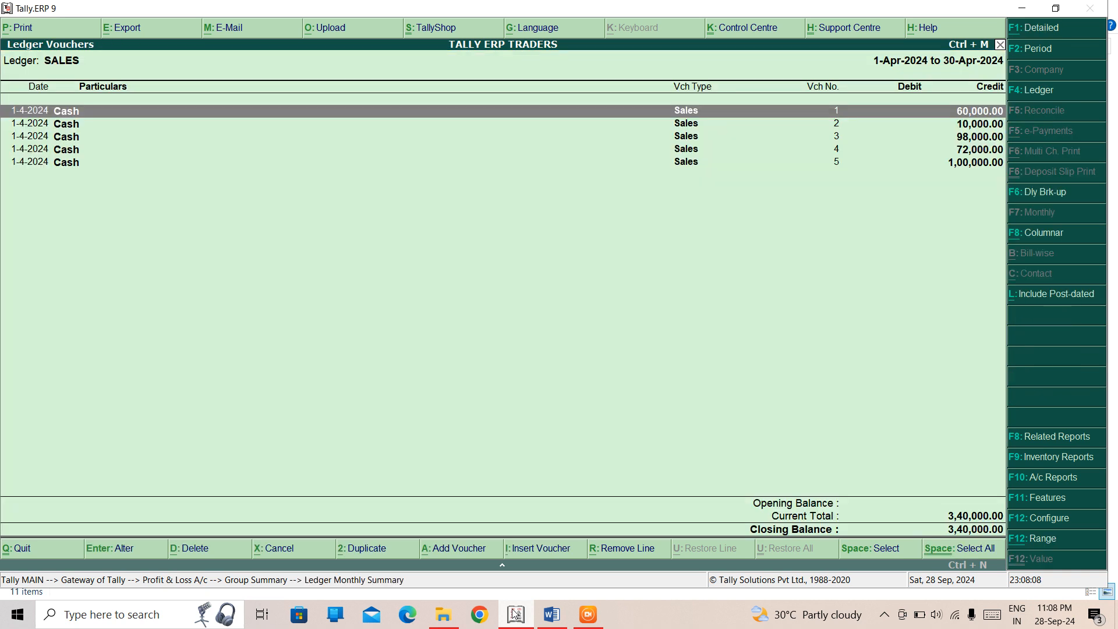
pyautogui.press('Down')
pyautogui.press('Down')
pyautogui.press('Down')
pyautogui.press('Down')
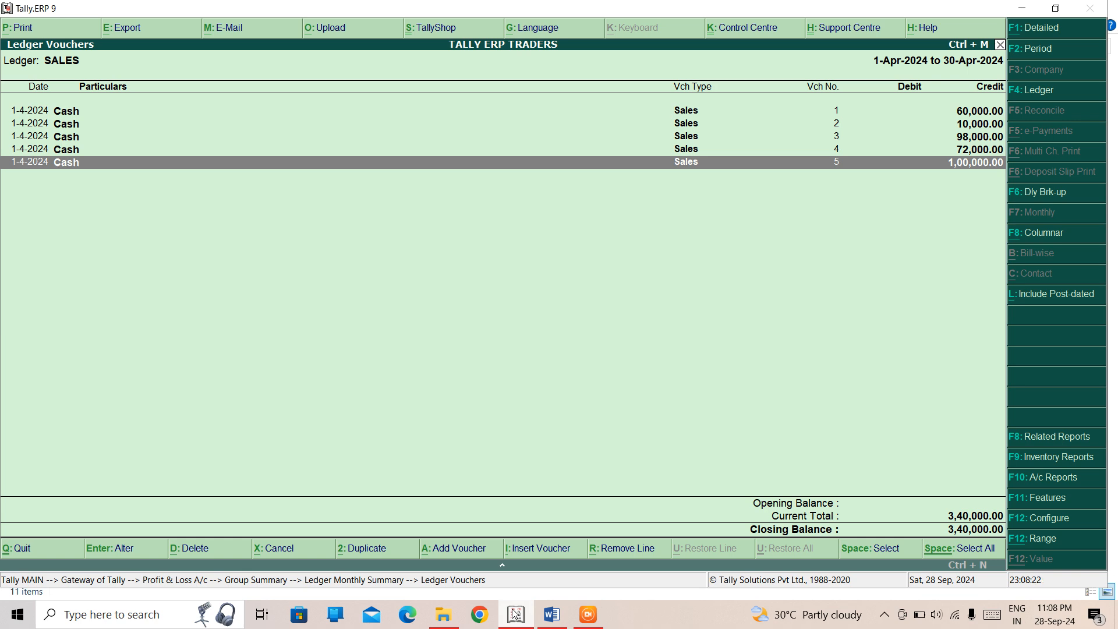
pyautogui.press('Escape')
pyautogui.press('Escape')
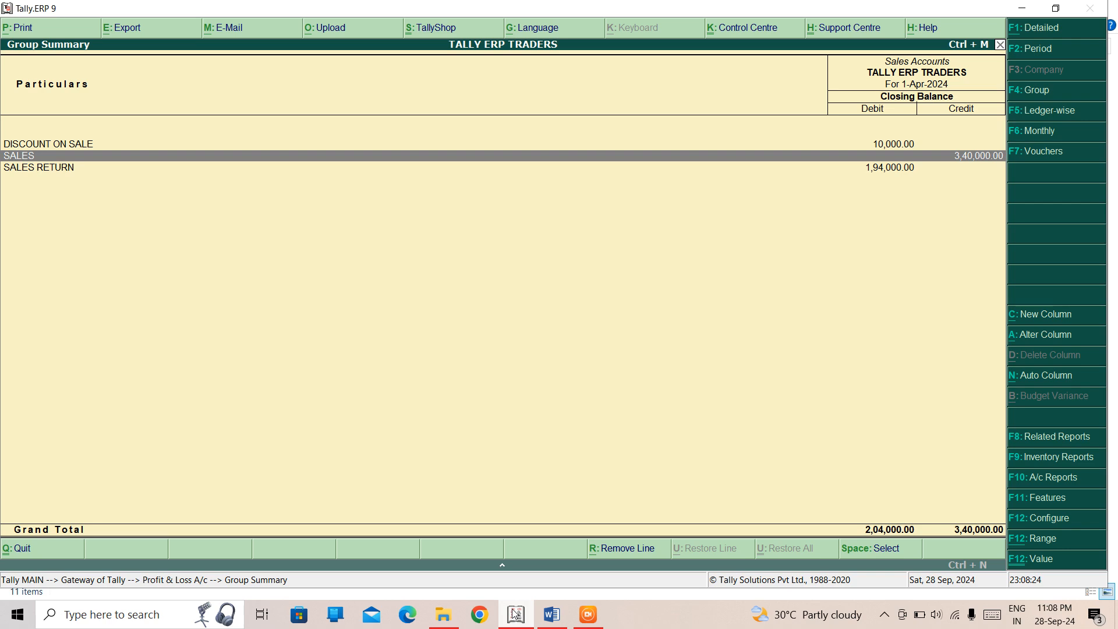
pyautogui.press('Escape')
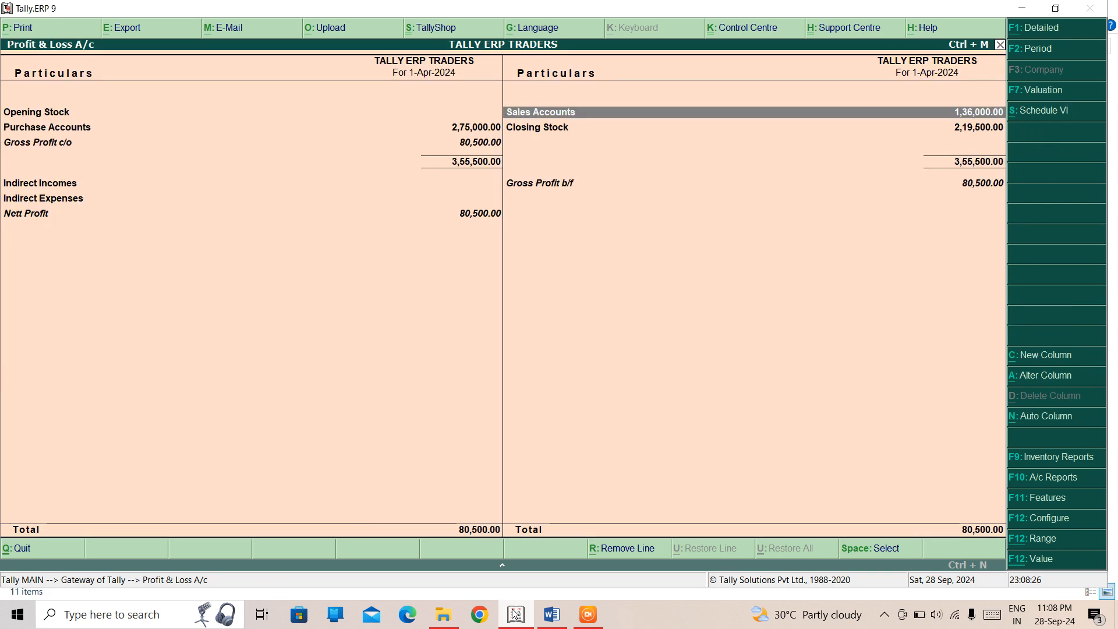
# Examine the Current Assets group in the Balance Sheet, including Sundry Debtors and Cash-in-Hand
pyautogui.press('Escape')
pyautogui.press('Up')
pyautogui.press('Return')
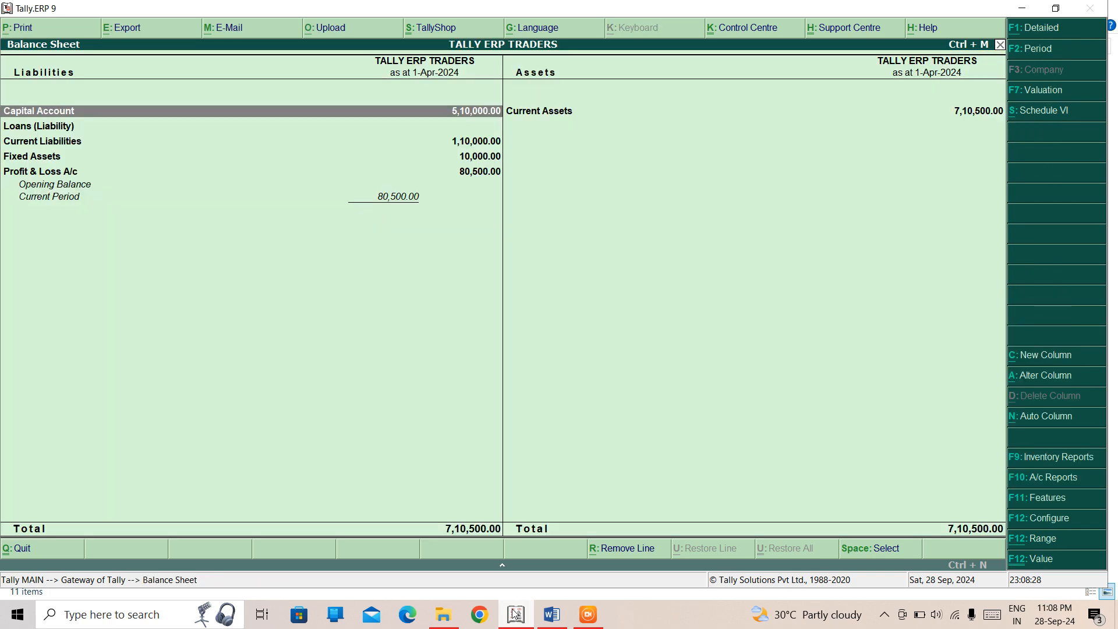
pyautogui.press('Right')
pyautogui.press('Return')
pyautogui.press('Down')
pyautogui.press('Down')
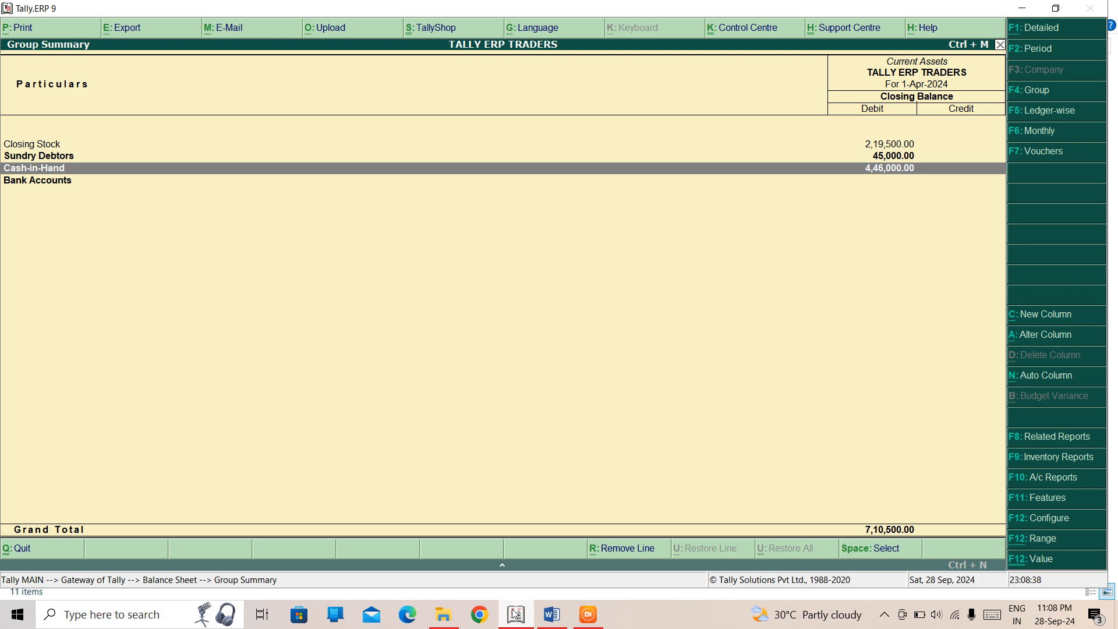
pyautogui.press('Escape')
pyautogui.press('Escape')
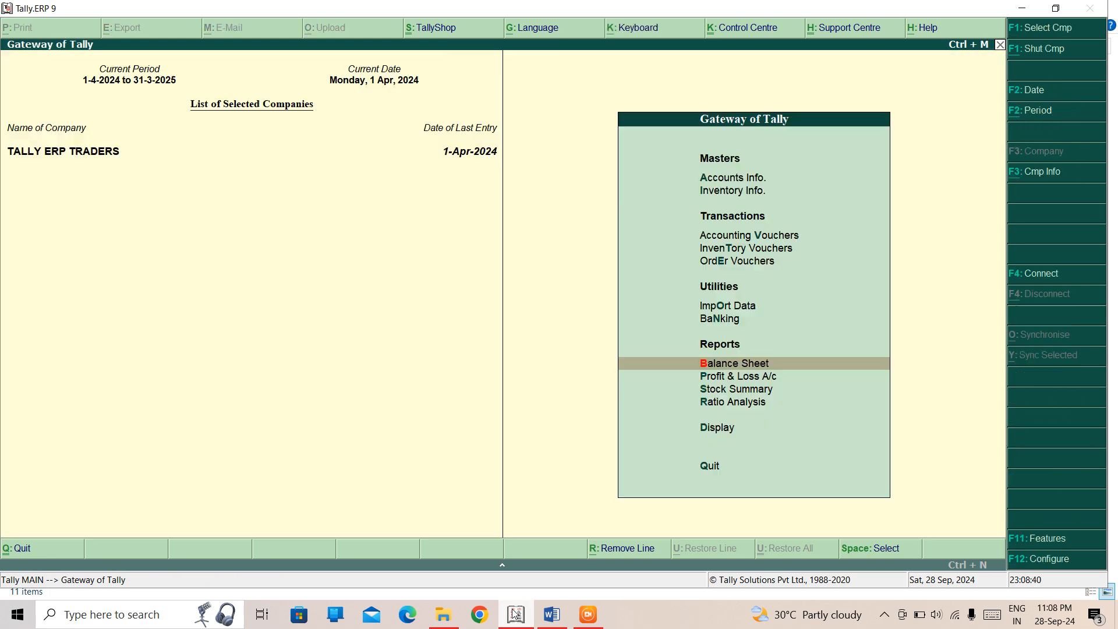
# Start a new sales accounting voucher and give it reference number 1
pyautogui.press('Up')
pyautogui.press('Up')
pyautogui.press('Up')
pyautogui.press('Up')
pyautogui.press('Up')
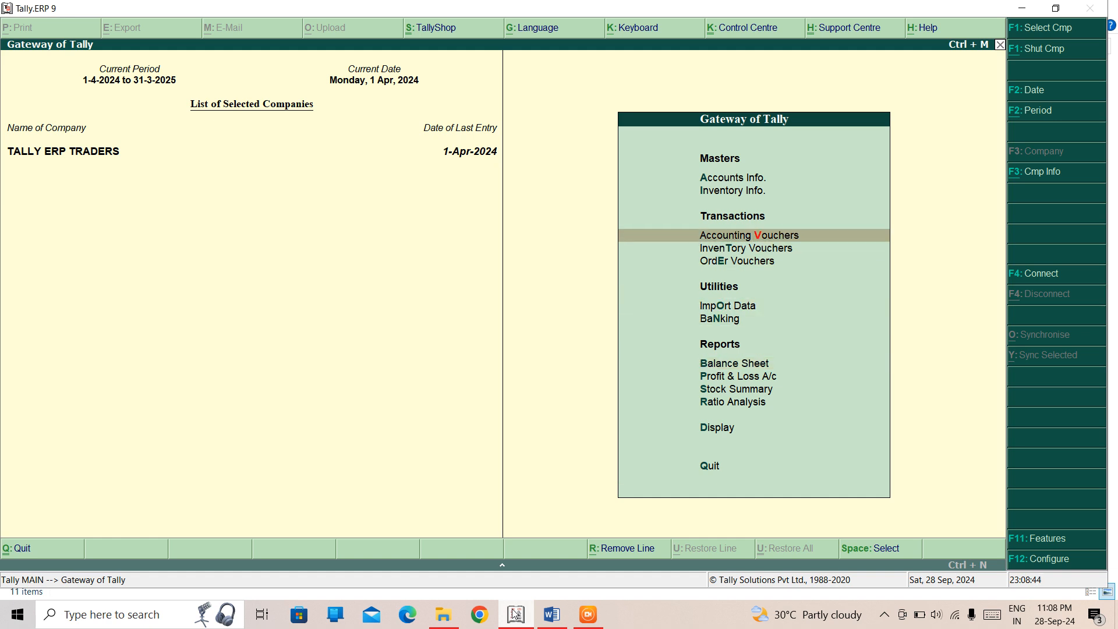
pyautogui.press('Return')
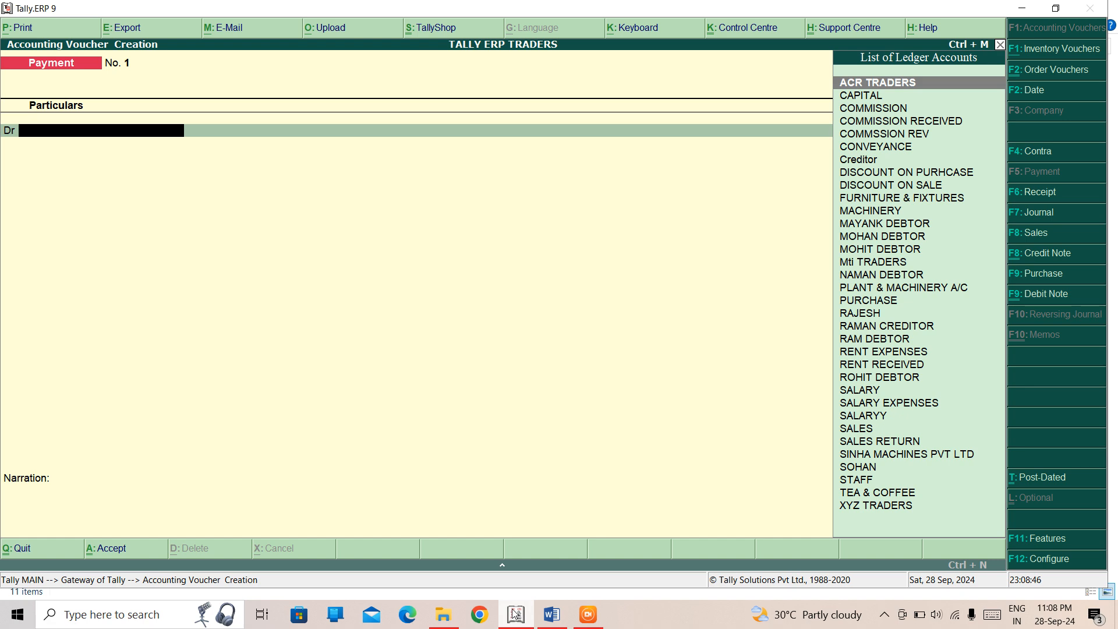
pyautogui.press('F8')
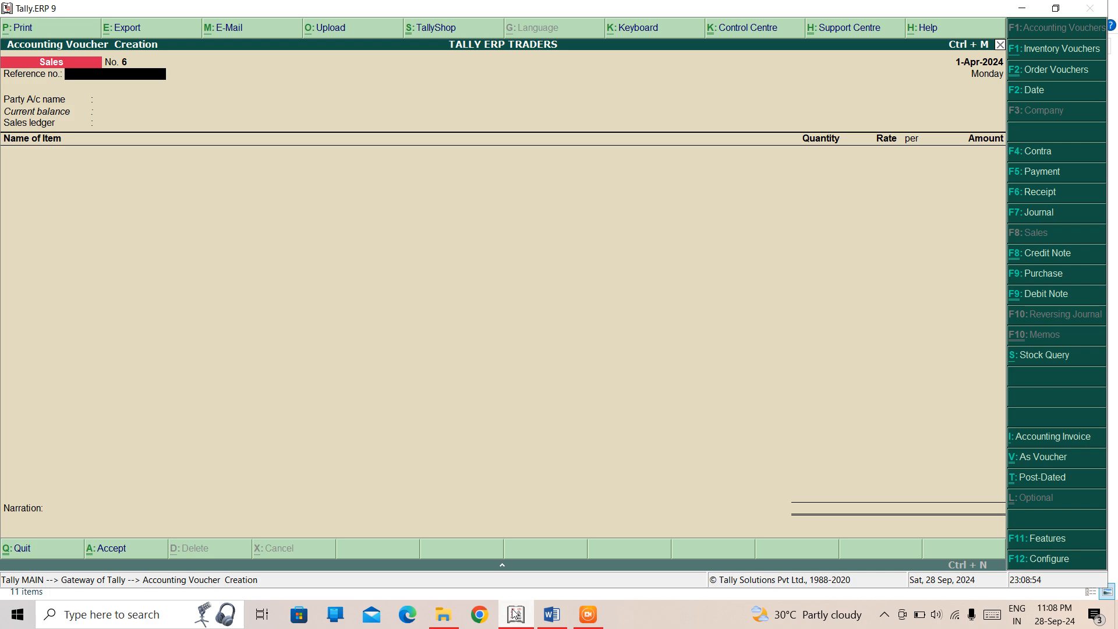
pyautogui.press('Return')
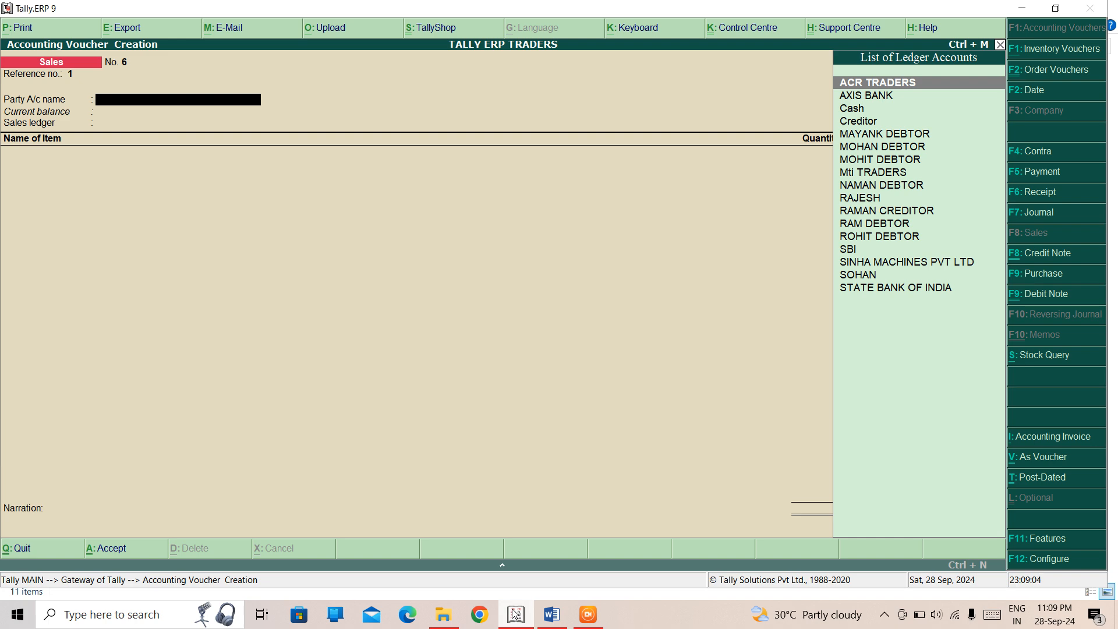
# Choose Mti TRADERS as the sales voucher's party and leave the delivery note and despatch details blank
pyautogui.press('Down')
pyautogui.press('Down')
pyautogui.press('Down')
pyautogui.press('Down')
pyautogui.press('Down')
pyautogui.press('Down')
pyautogui.press('Down')
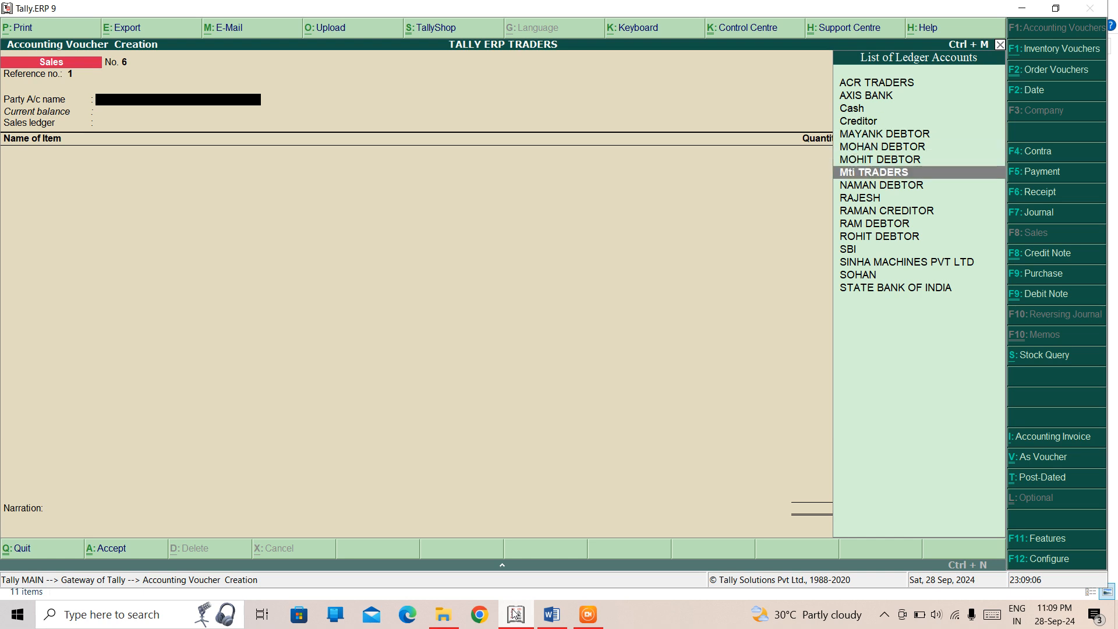
pyautogui.press('Return')
pyautogui.press('Return')
pyautogui.press('Return')
pyautogui.press('Return')
pyautogui.press('Return')
pyautogui.press('Return')
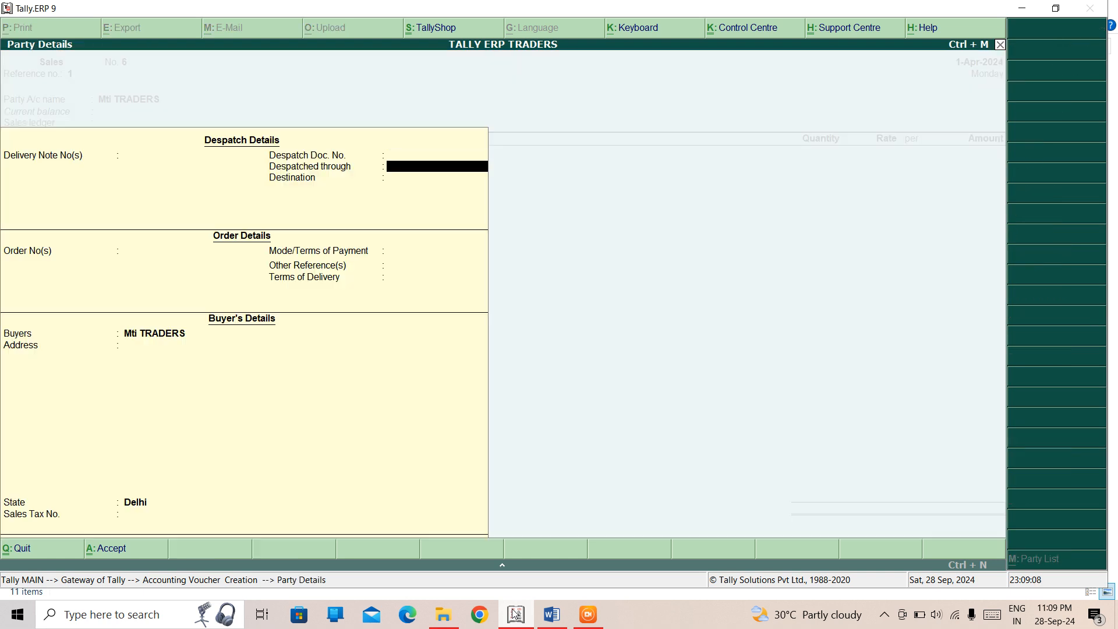
pyautogui.press('BackSpace')
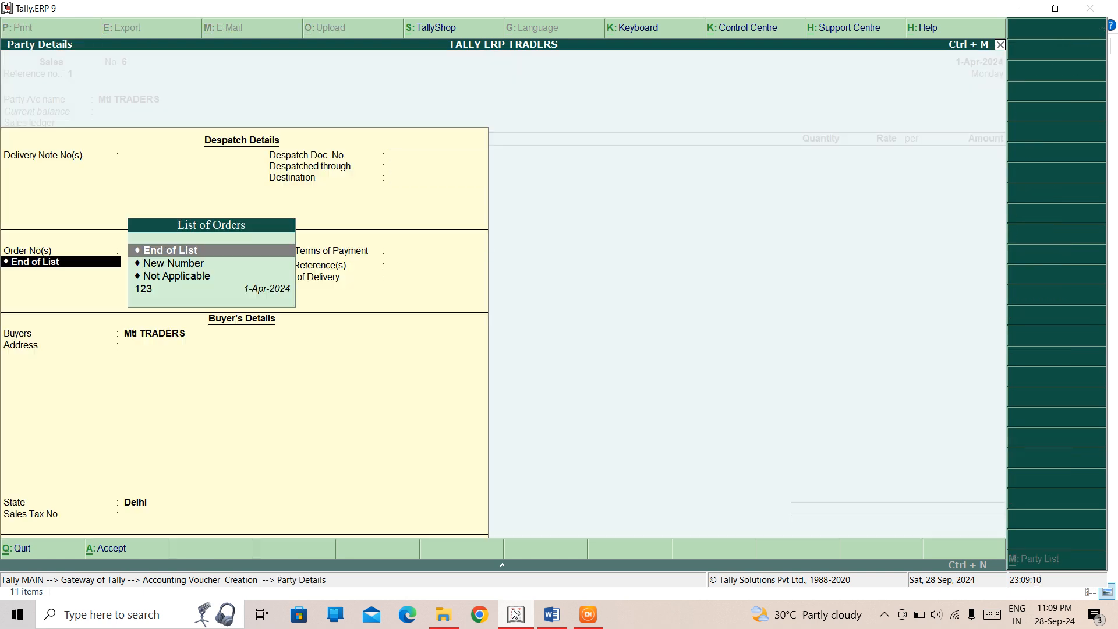
# Link the existing sales order dated 1-Apr-2024 in the voucher's order details
pyautogui.press('Down')
pyautogui.press('Down')
pyautogui.press('Down')
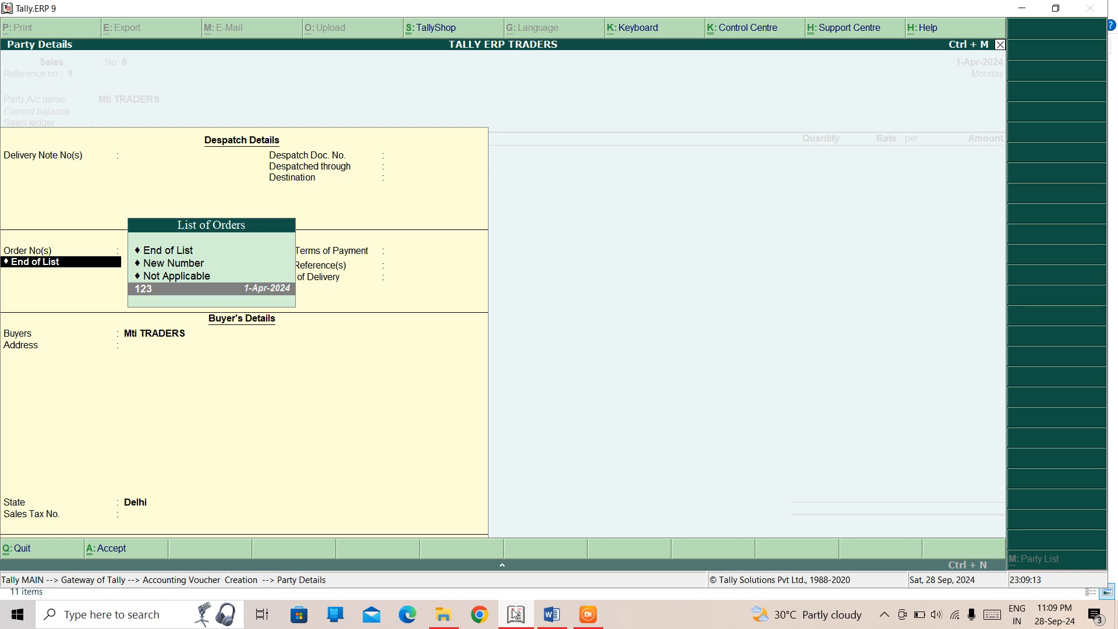
pyautogui.press('Return')
pyautogui.press('Return')
pyautogui.press('Return')
# Accept the remaining party details with blank payment and delivery terms, and accept SALES as the sales ledger
pyautogui.press('Return')
pyautogui.press('Return')
pyautogui.press('Return')
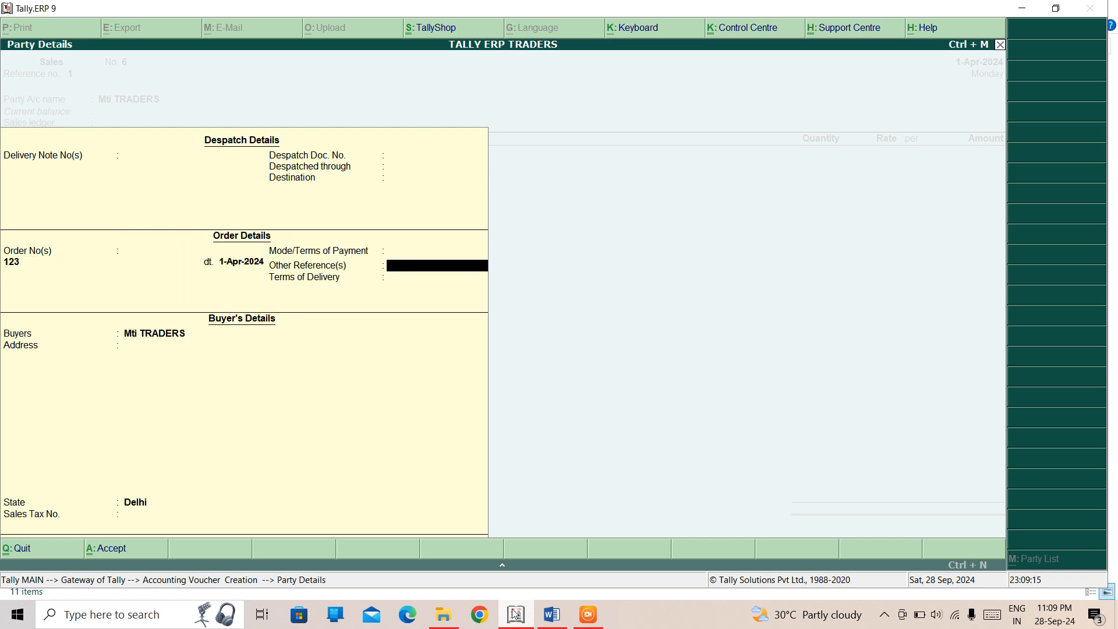
pyautogui.press('Return')
pyautogui.press('Return')
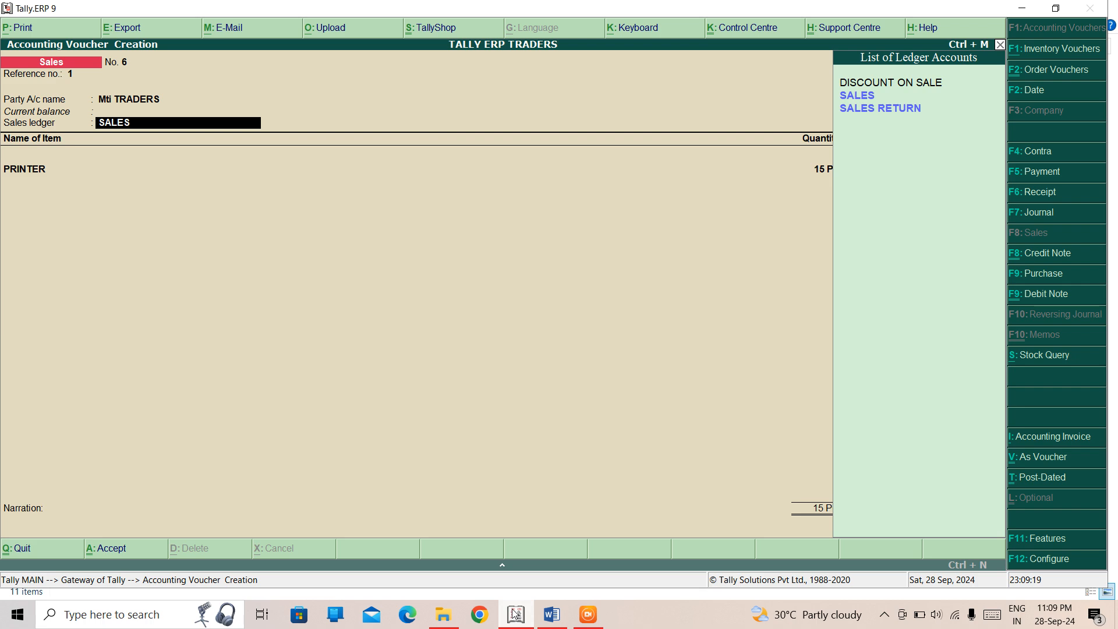
pyautogui.press('Return')
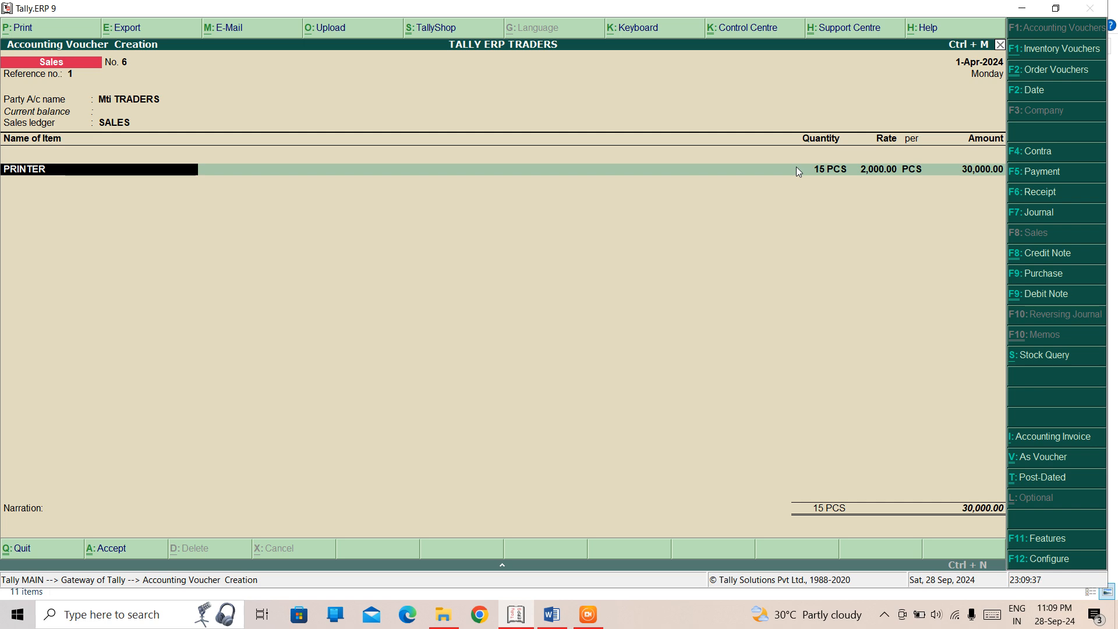
# Return to the party details and replace the linked sales order with a new order number
pyautogui.press('BackSpace')
pyautogui.press('BackSpace')
pyautogui.press('Return')
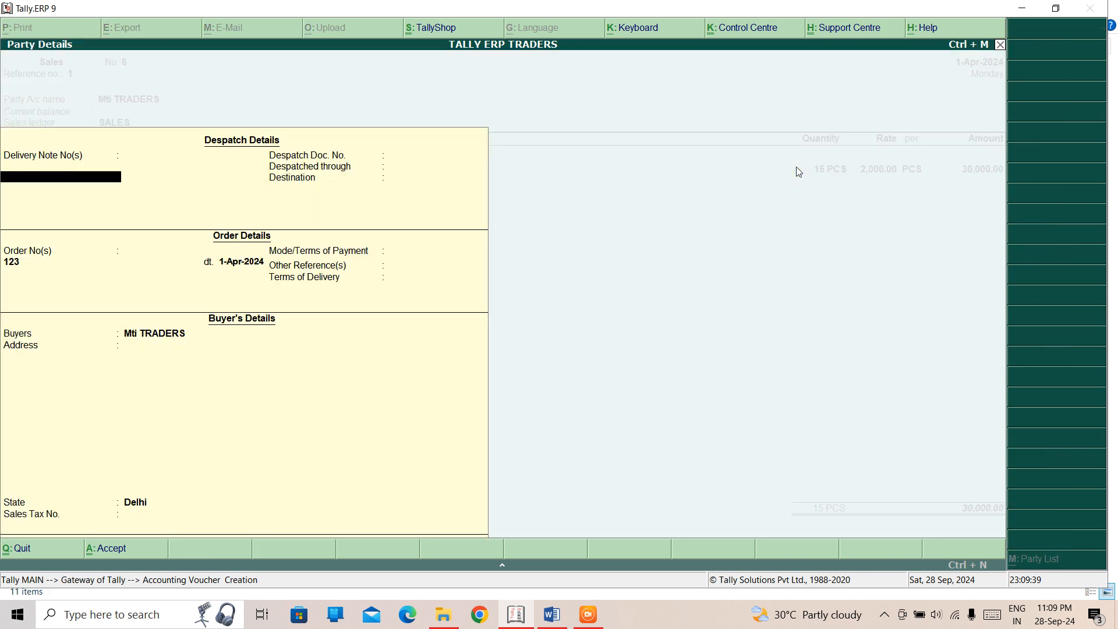
pyautogui.press('Return')
pyautogui.press('Return')
pyautogui.press('Return')
pyautogui.press('Return')
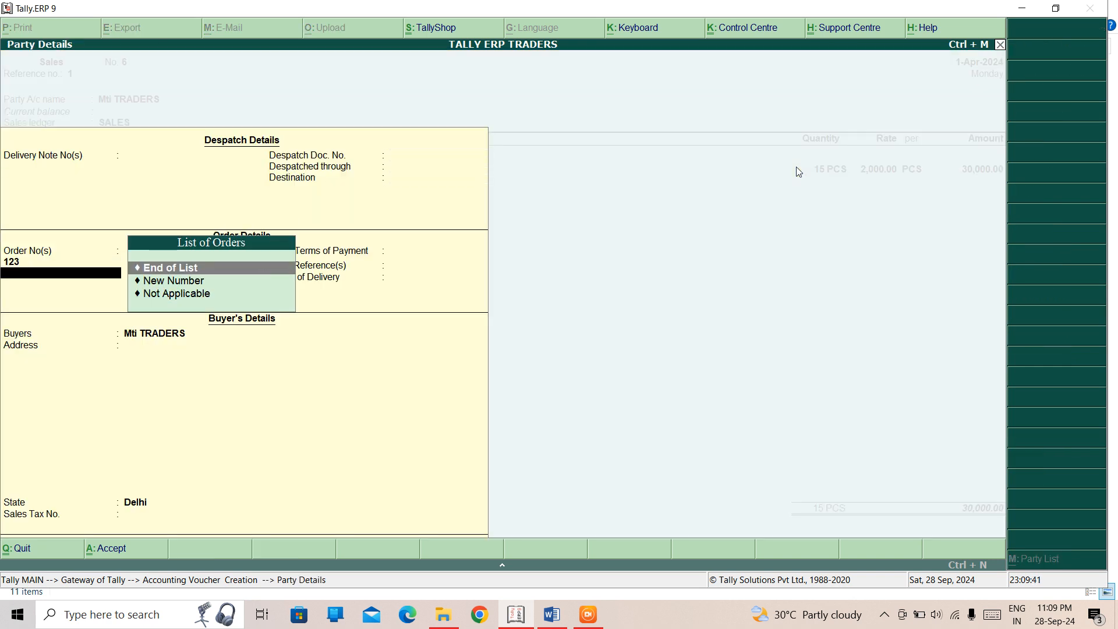
pyautogui.press('Down')
pyautogui.press('BackSpace')
pyautogui.press('Up')
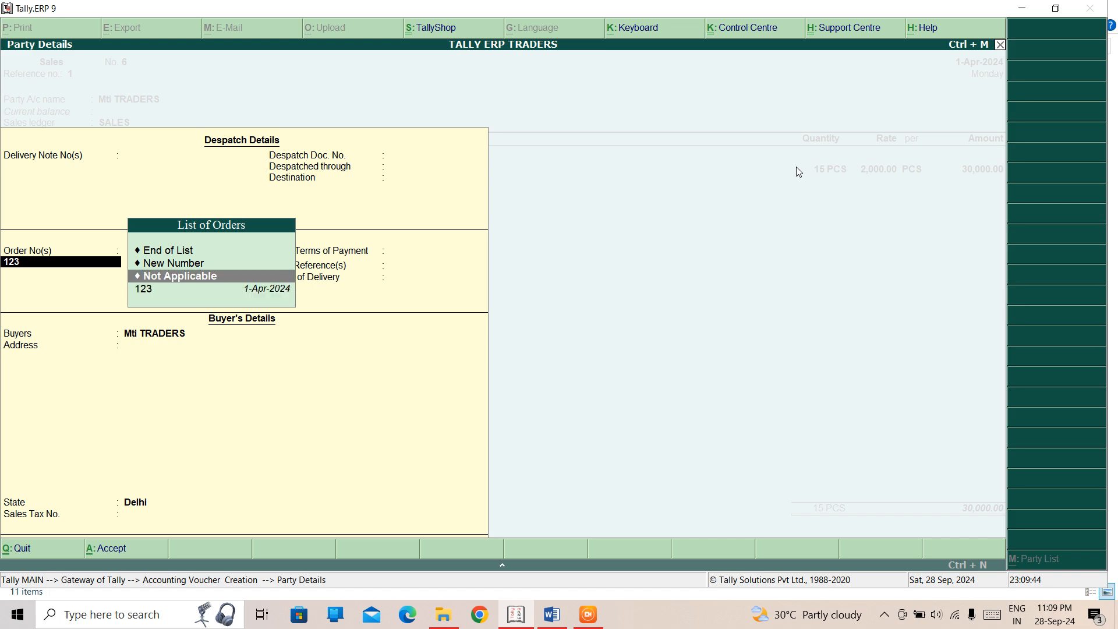
pyautogui.press('Up')
pyautogui.press('Return')
pyautogui.write('11')
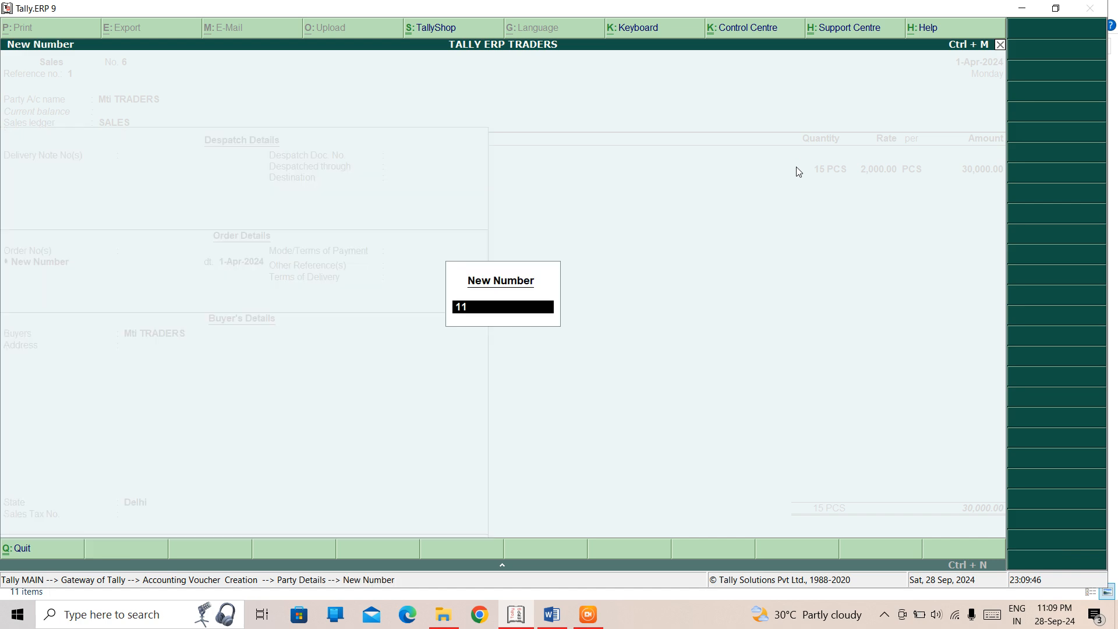
pyautogui.press('Return')
# Complete the order details dated 1-Apr-2024, leaving the other terms blank, and keep SALES as the sales ledger
pyautogui.press('Return')
pyautogui.press('Return')
pyautogui.press('Return')
pyautogui.press('Return')
pyautogui.press('Return')
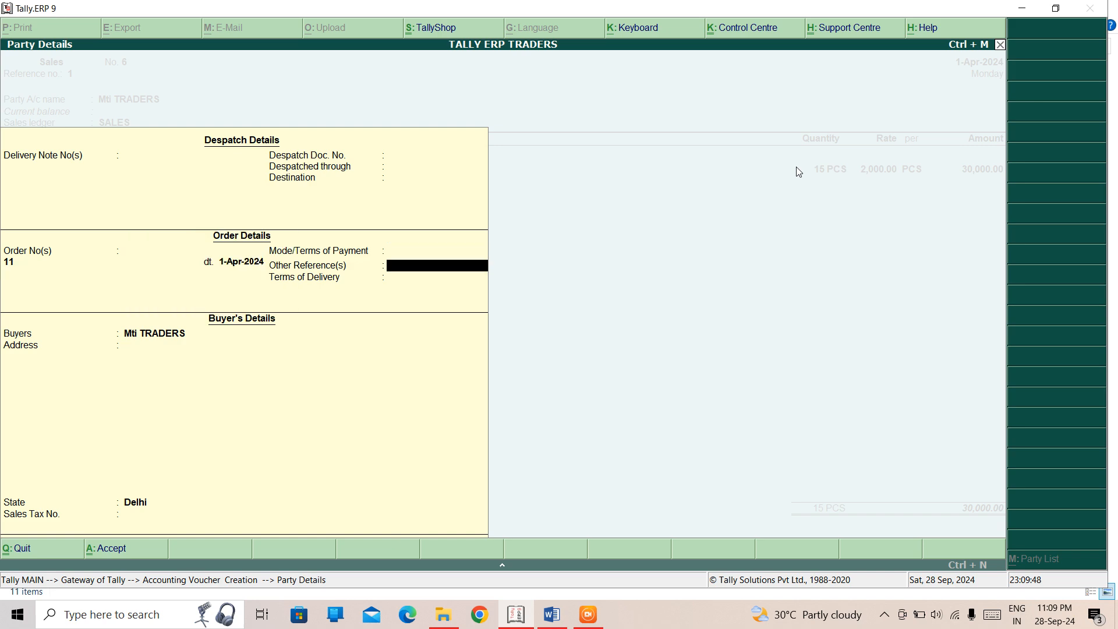
pyautogui.press('Return')
pyautogui.press('Return')
pyautogui.press('Return')
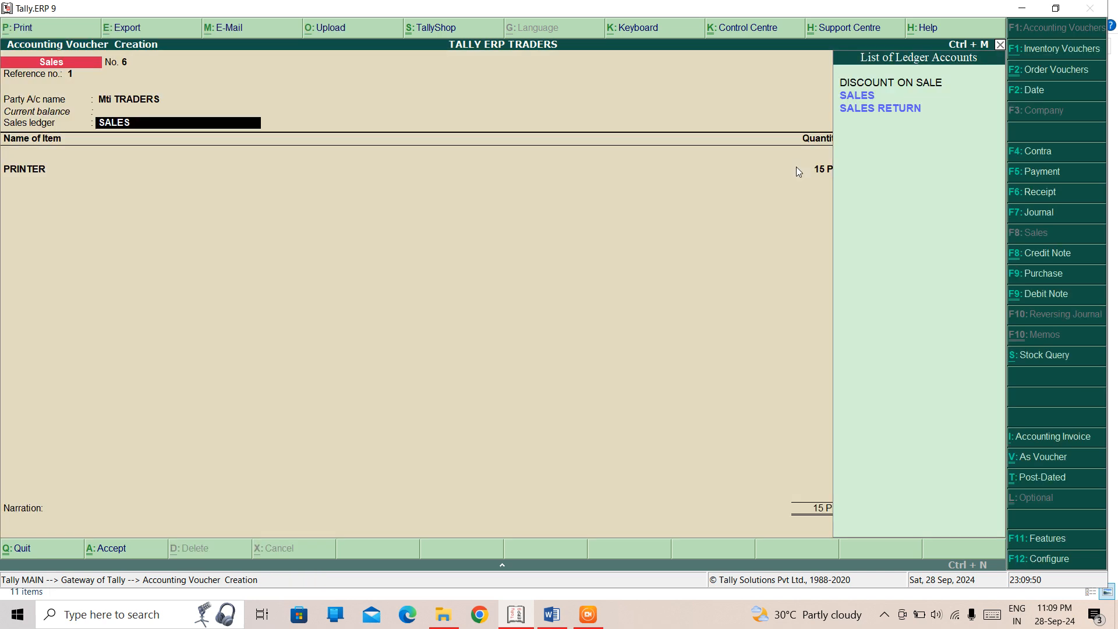
pyautogui.press('Return')
pyautogui.press('Return')
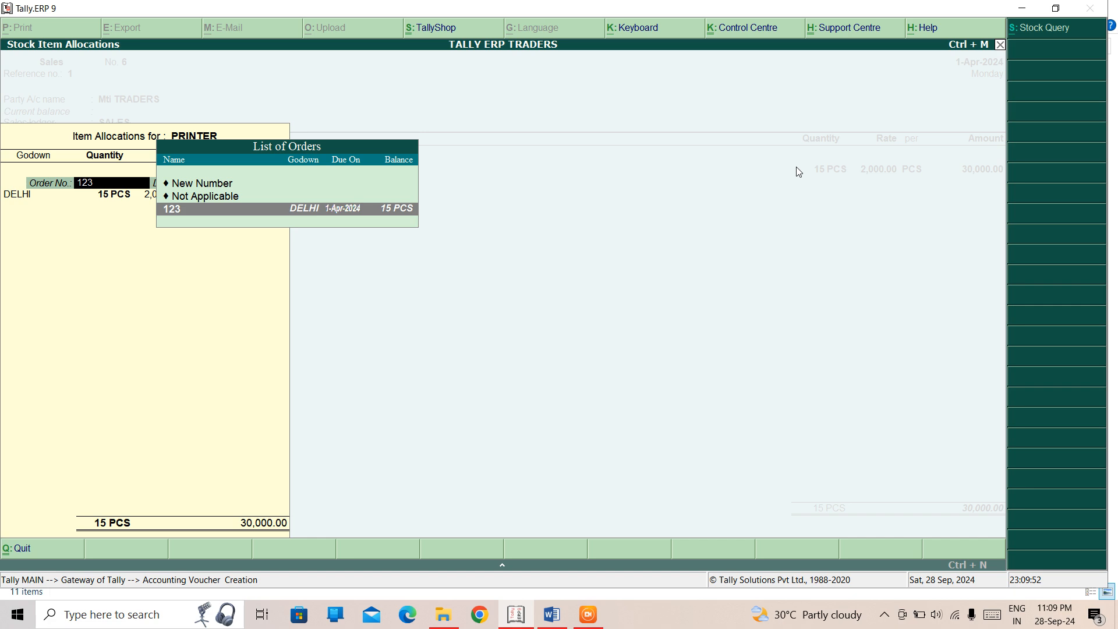
pyautogui.press('Up')
pyautogui.press('Up')
pyautogui.press('Return')
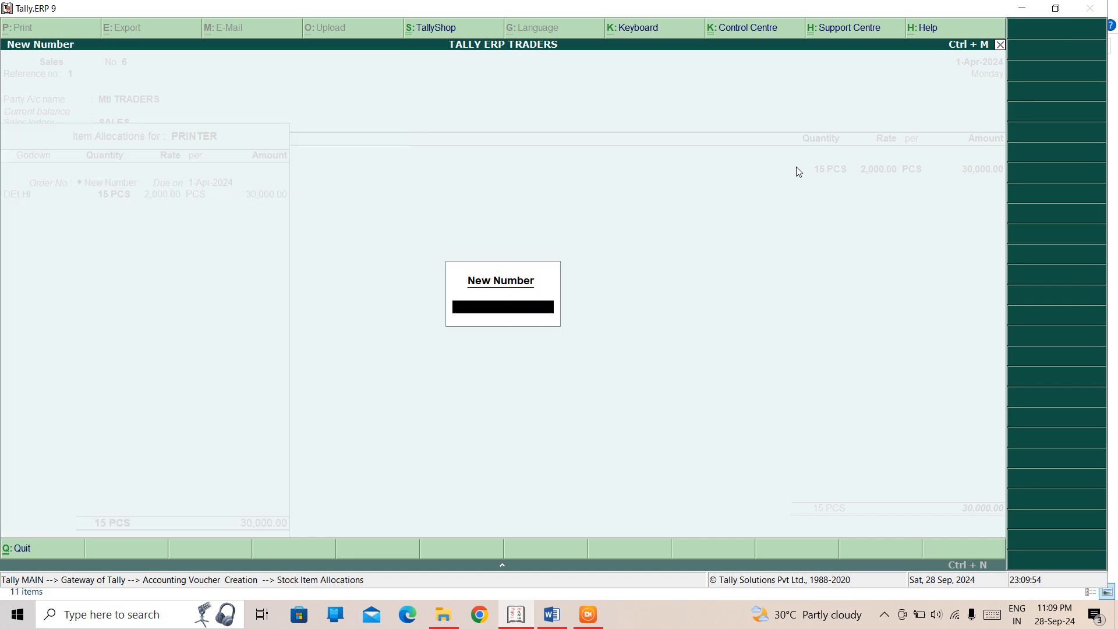
pyautogui.write('11')
pyautogui.press('Return')
pyautogui.press('Return')
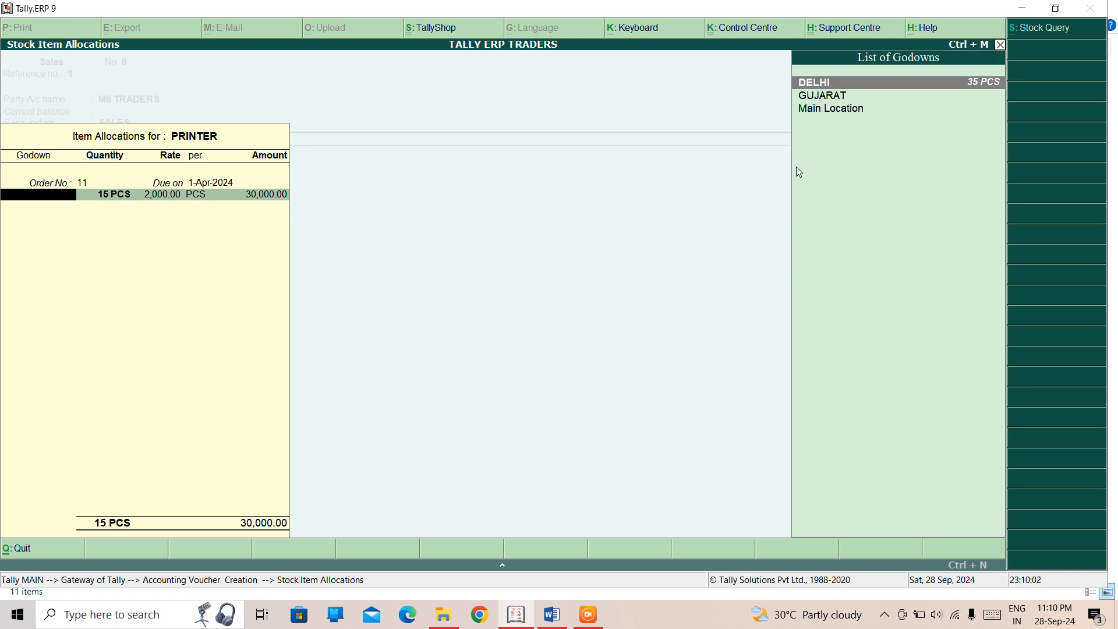
pyautogui.press('Escape')
pyautogui.press('y')
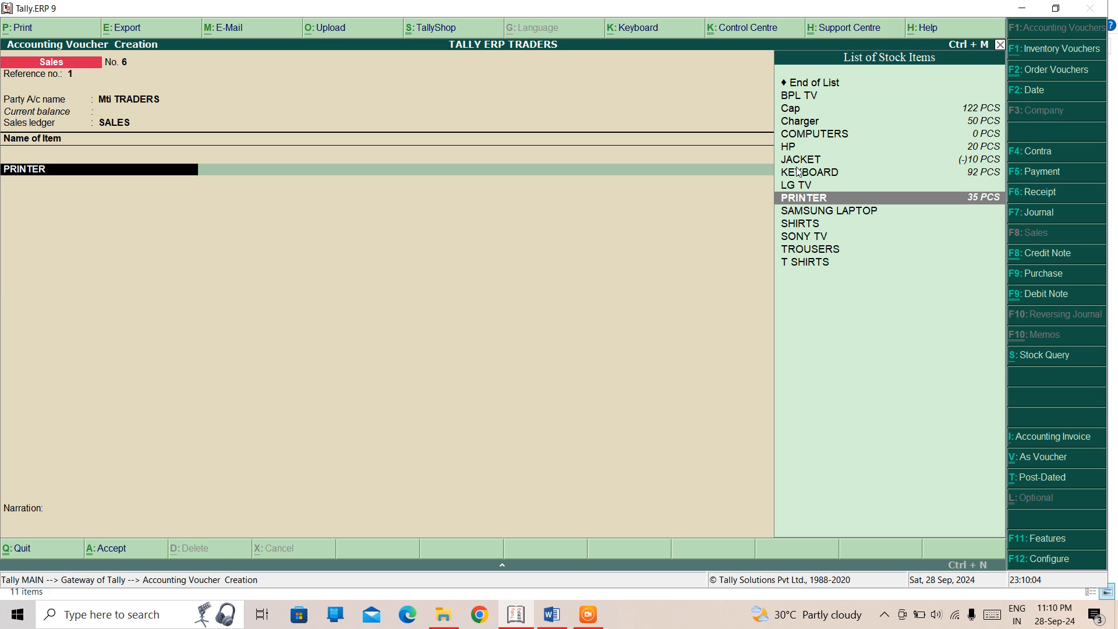
# Reopen the party details and replace the new order number with the existing sales order dated 1-Apr-2024, ending the order list
pyautogui.press('BackSpace')
pyautogui.press('BackSpace')
pyautogui.press('Return')
pyautogui.press('Return')
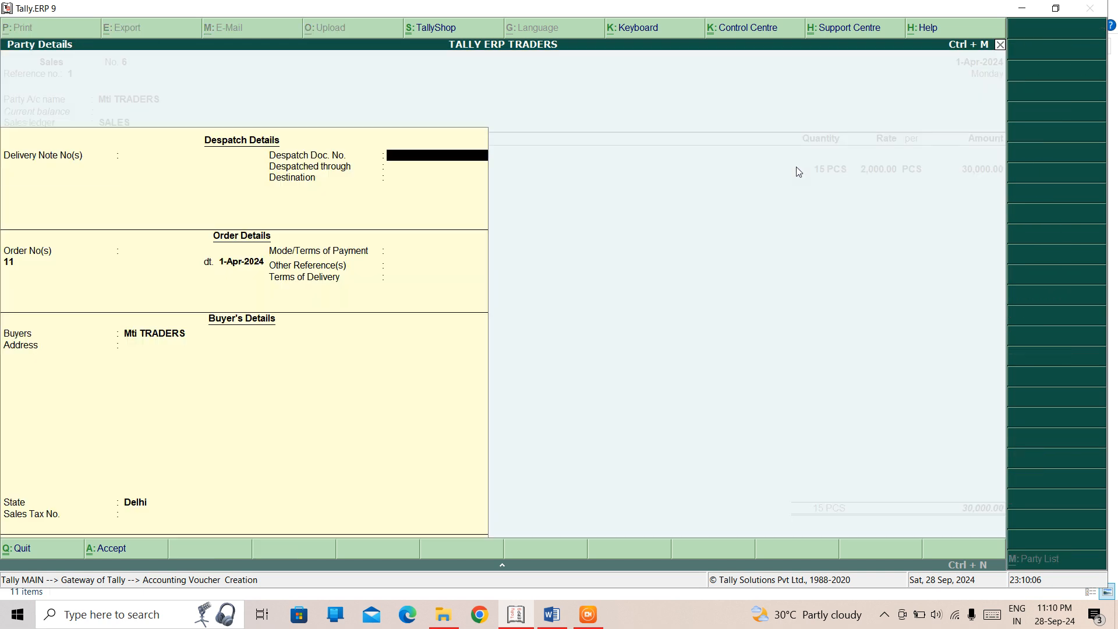
pyautogui.press('Return')
pyautogui.press('Return')
pyautogui.press('Return')
pyautogui.press('Down')
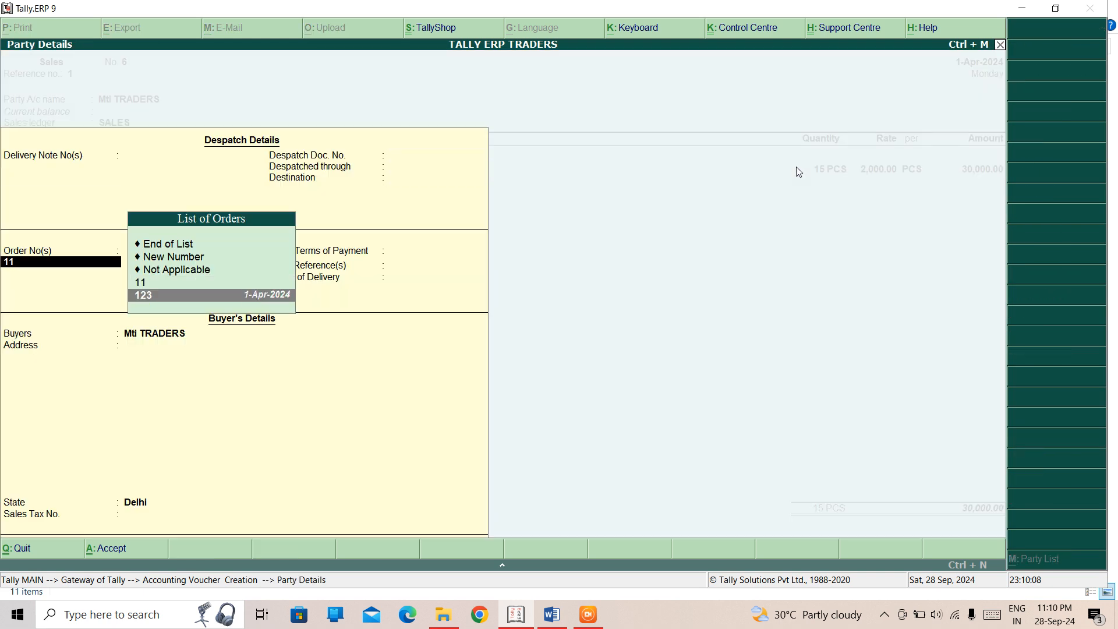
pyautogui.press('Return')
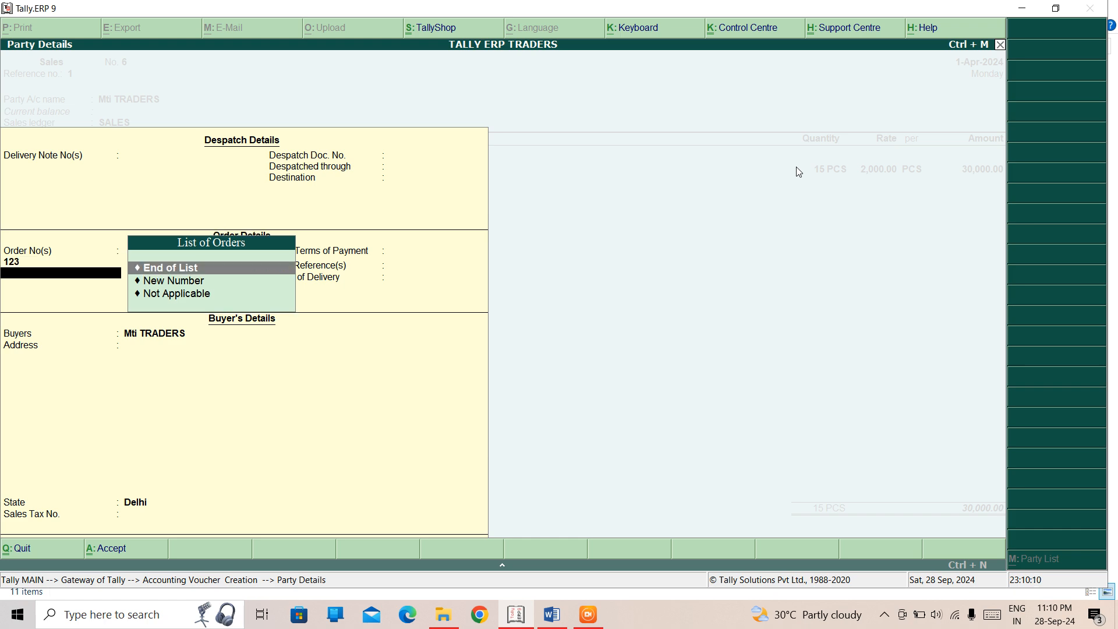
pyautogui.press('Return')
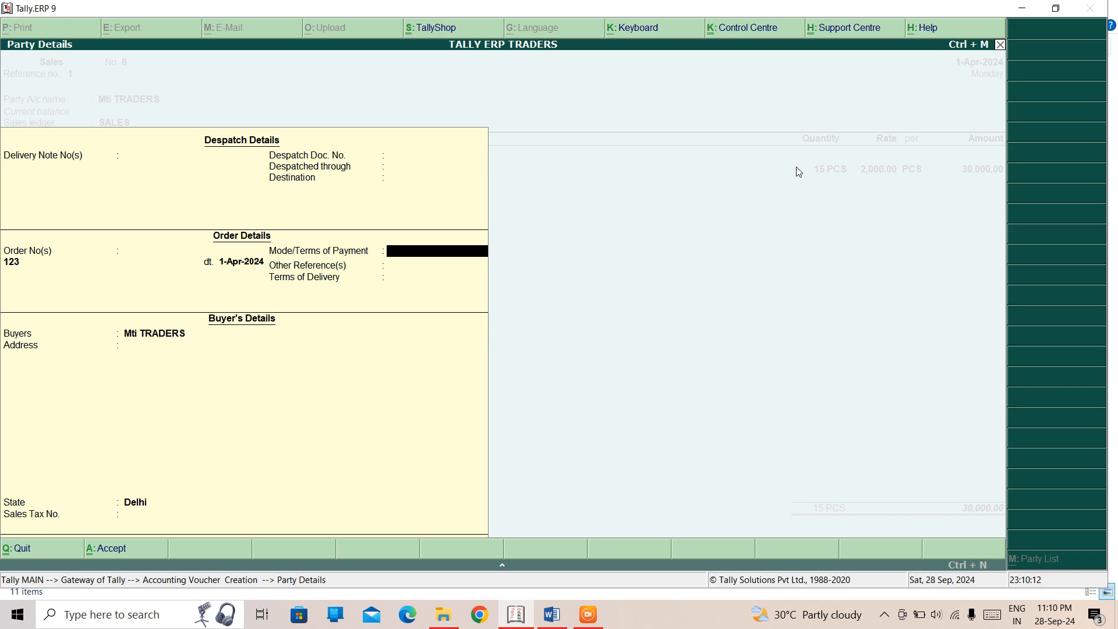
# Accept the remaining party details with blank payment and delivery terms, keeping Delhi as the state and SALES as the sales ledger
pyautogui.press('Return')
pyautogui.press('Return')
pyautogui.press('Return')
pyautogui.press('Return')
pyautogui.press('Return')
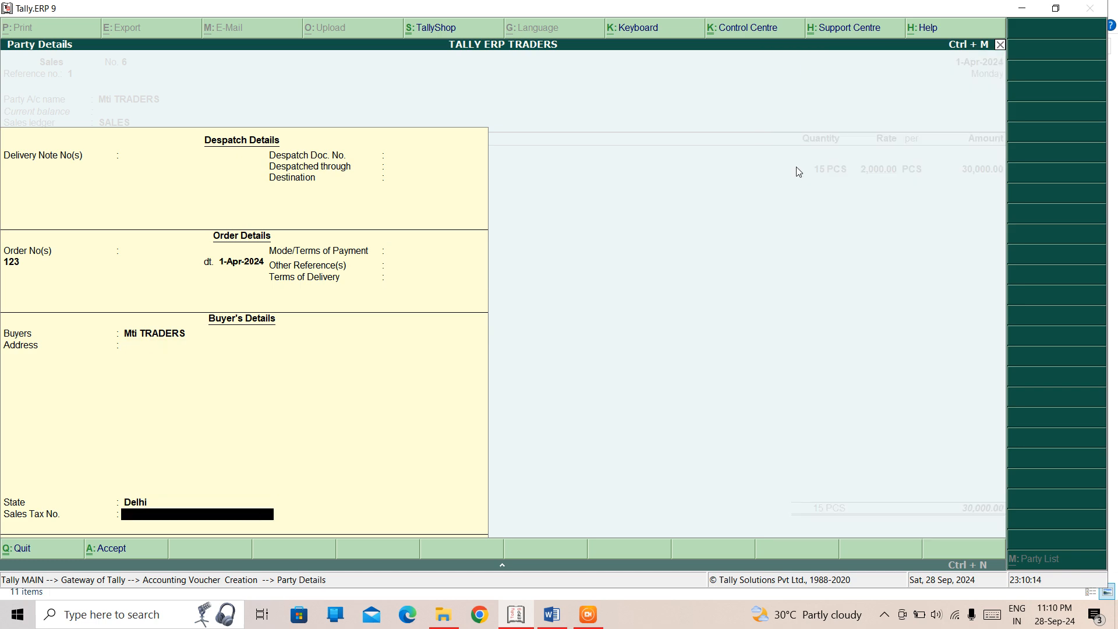
pyautogui.press('Return')
pyautogui.press('Return')
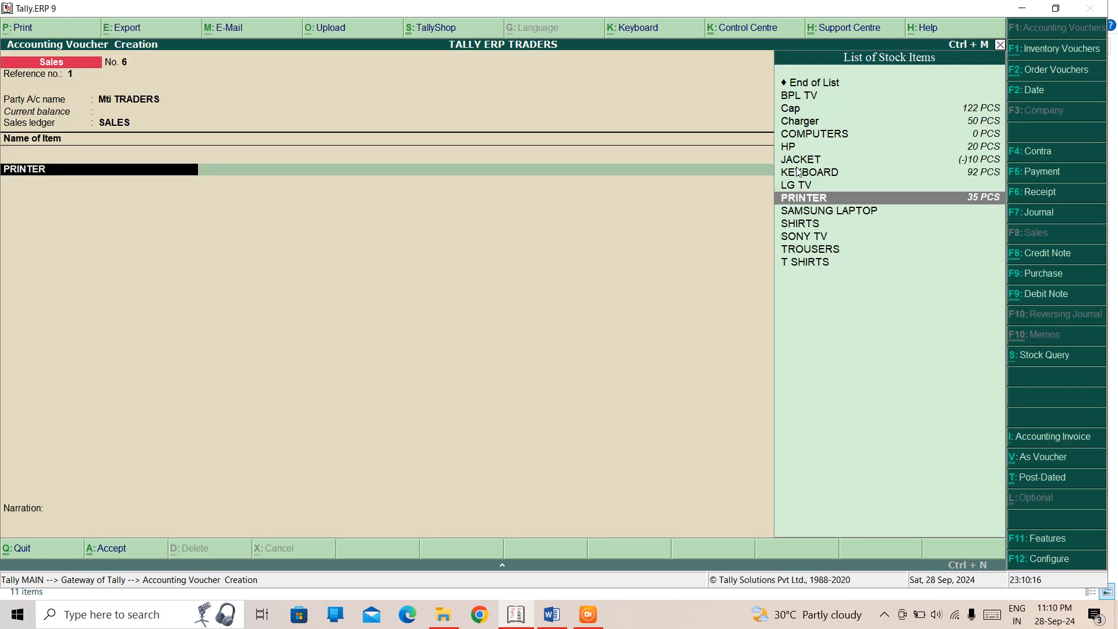
# Allocate the PRINTER item to the existing sales order due 1-Apr-2024, with 15 PCS from the DELHI godown at 2,000.00 each
pyautogui.press('Return')
pyautogui.press('Down')
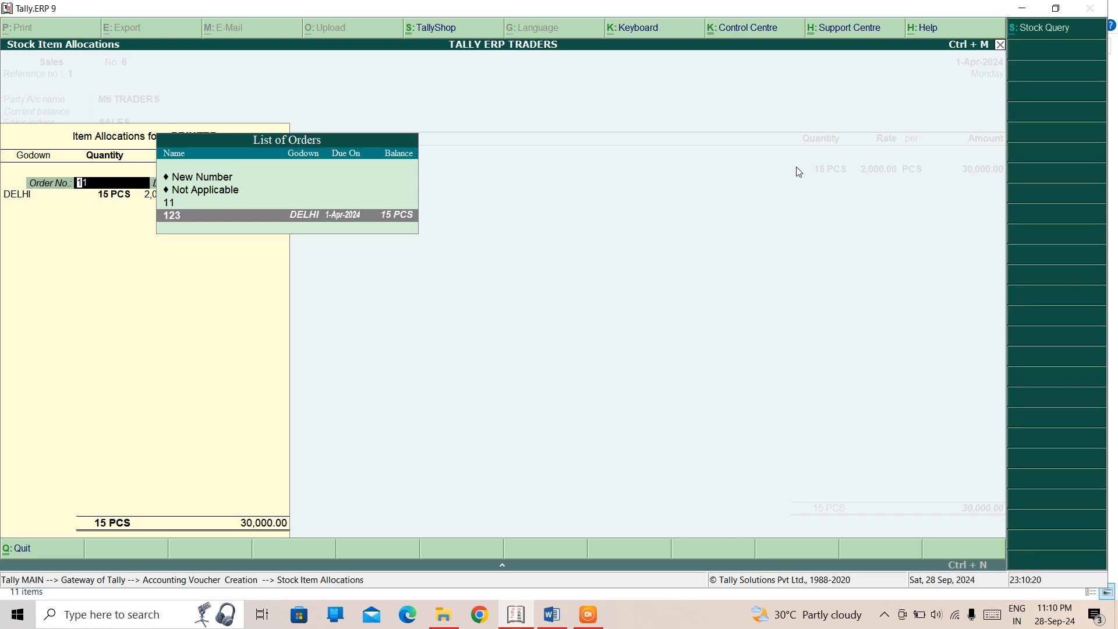
pyautogui.press('Return')
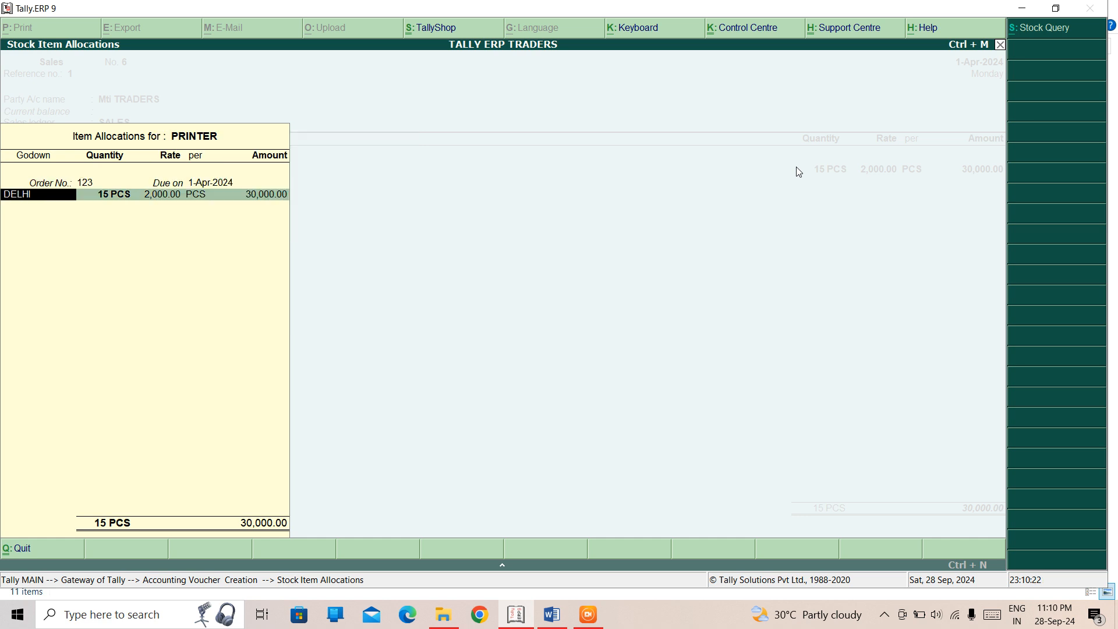
pyautogui.press('Return')
pyautogui.press('Return')
pyautogui.press('Return')
pyautogui.press('Return')
pyautogui.press('Return')
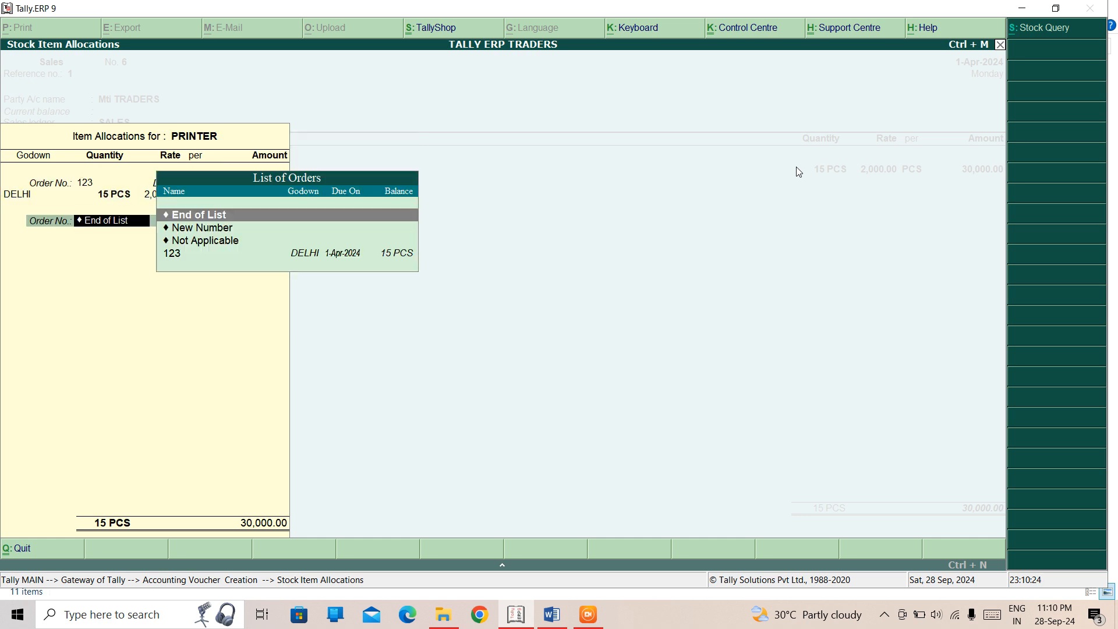
pyautogui.press('Return')
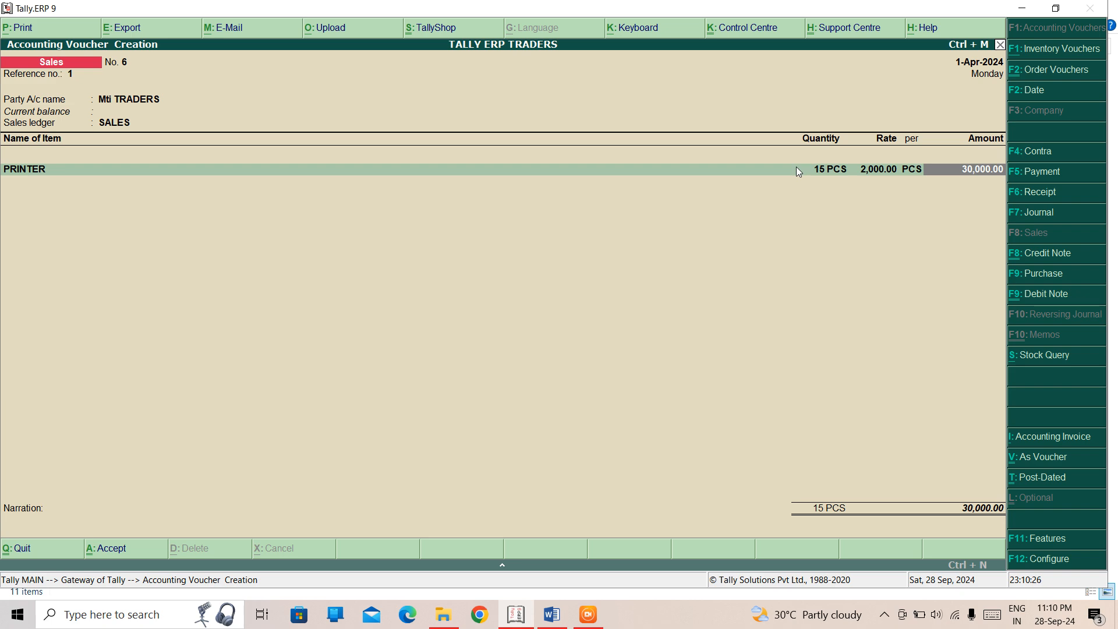
pyautogui.press('Return')
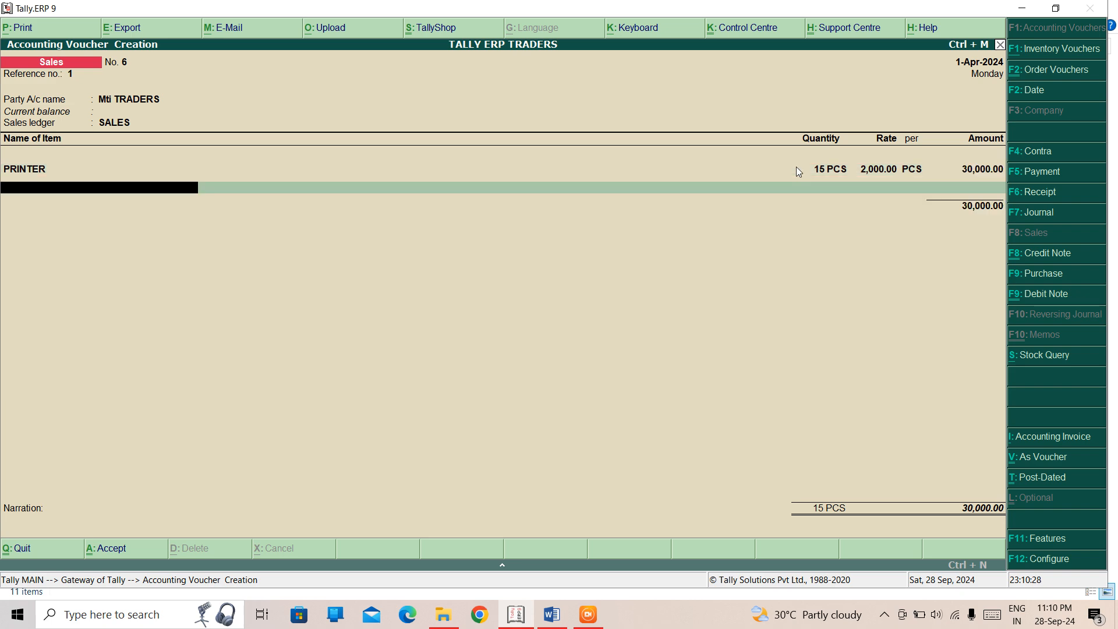
# End the item list, add the narration "BEING GOODS SOLD TO MTI TRADERS", then save the sales voucher and return to the Gateway of Tally
pyautogui.press('Return')
pyautogui.press('Return')
pyautogui.write('B')
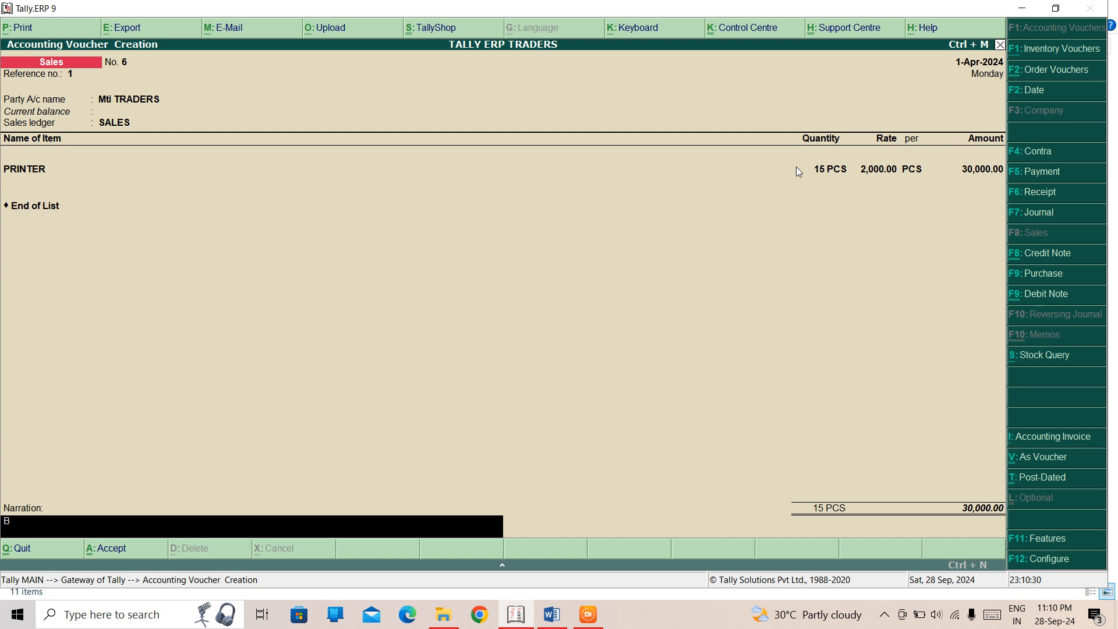
pyautogui.write('EING GOODS SOLD TO MTI TRADE')
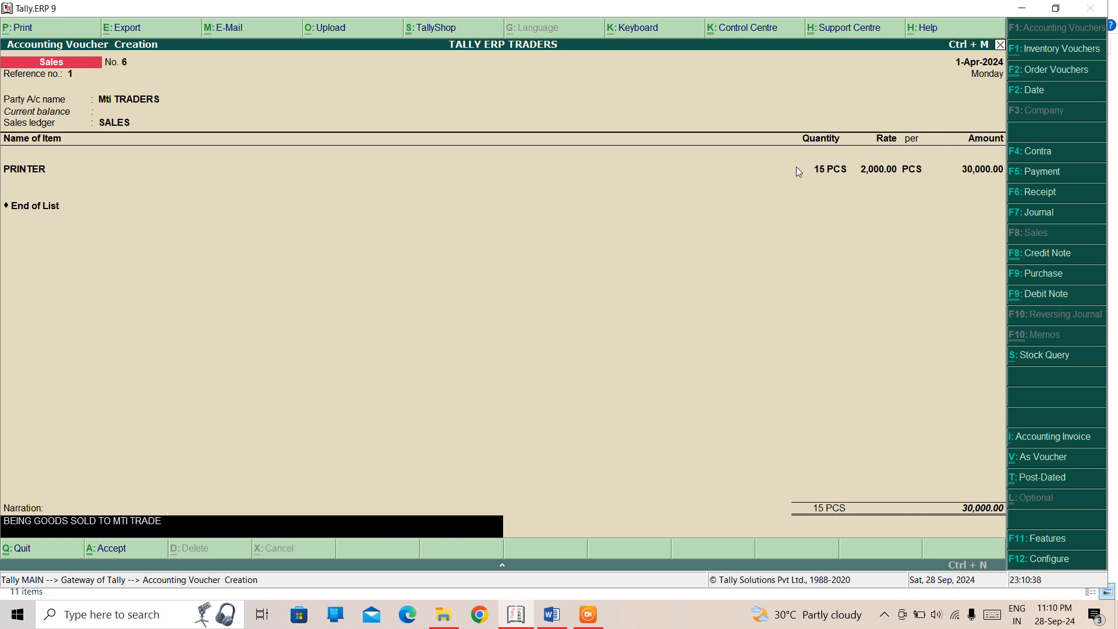
pyautogui.write('RS')
pyautogui.press('Return')
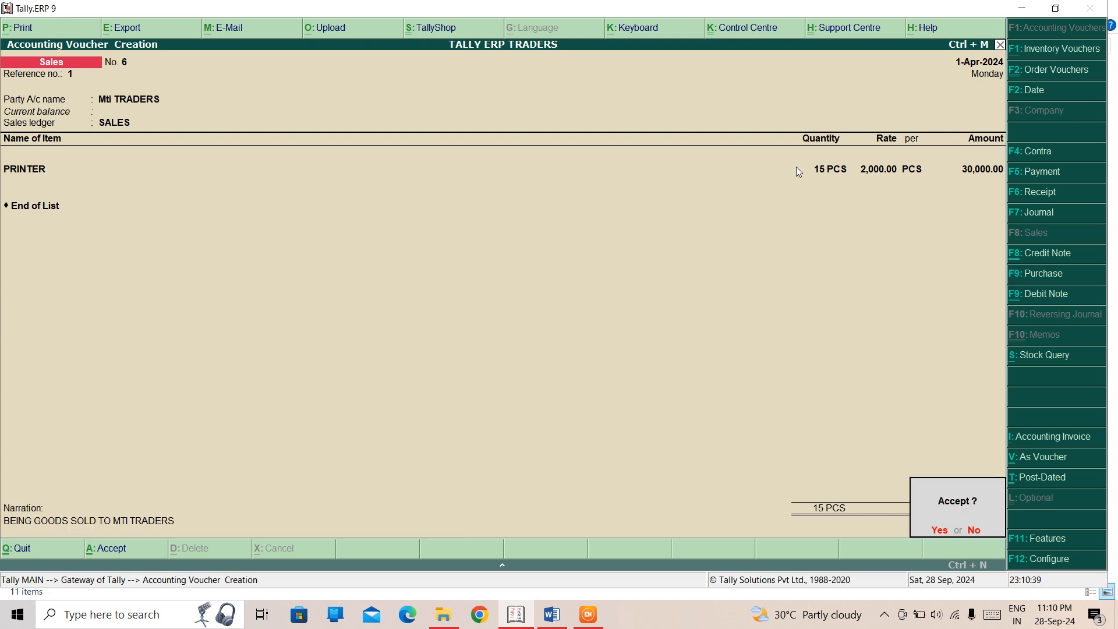
pyautogui.press('Return')
pyautogui.press('Escape')
pyautogui.press('Return')
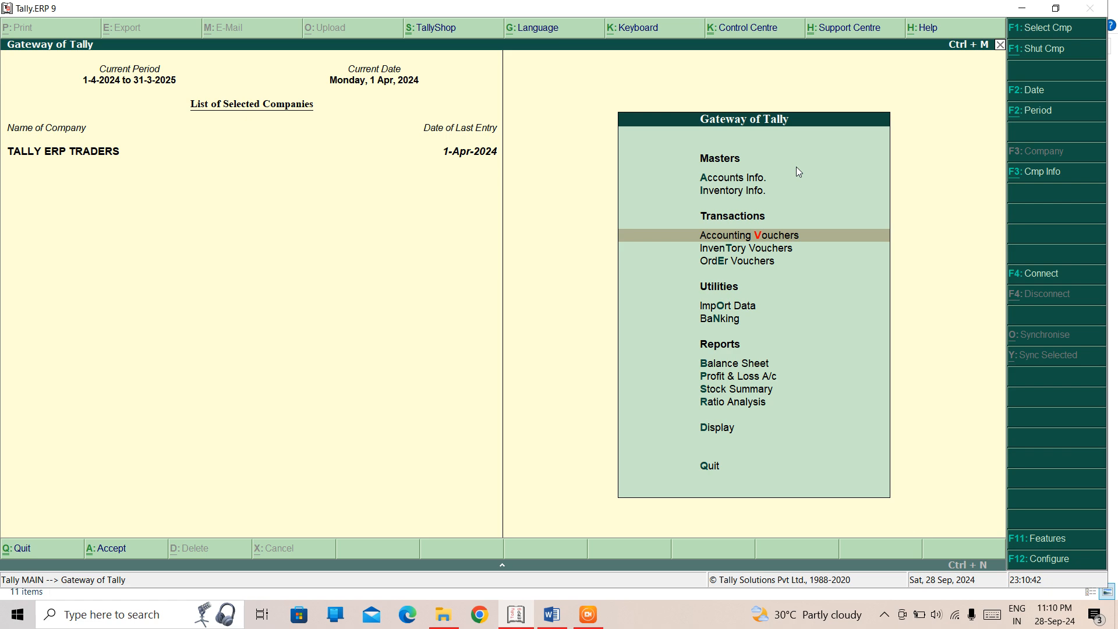
# Open the Profit & Loss A/c and drill down through Sales Accounts to the SALES ledger's April vouchers
pyautogui.press('Down')
pyautogui.press('Down')
pyautogui.press('Down')
pyautogui.press('Down')
pyautogui.press('Down')
pyautogui.press('Down')
pyautogui.press('Return')
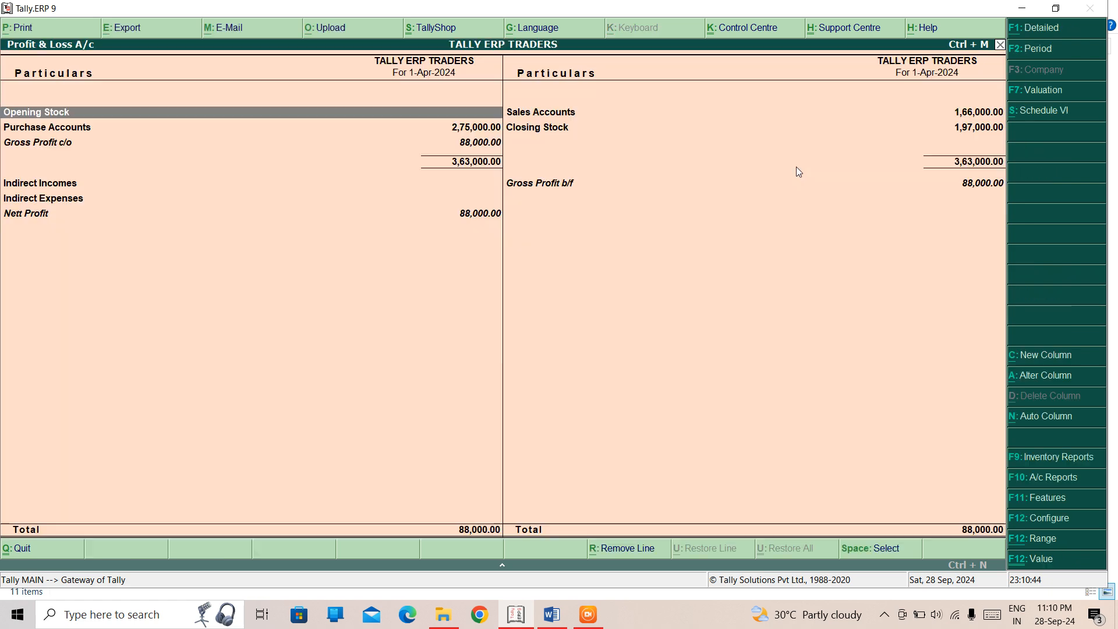
pyautogui.press('Right')
pyautogui.press('Return')
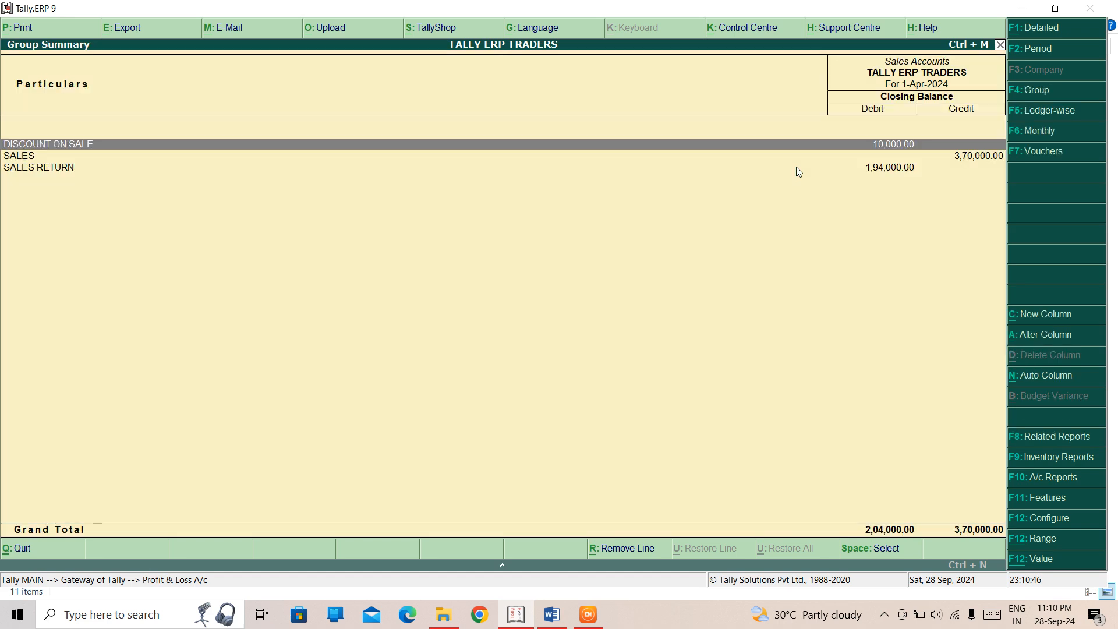
pyautogui.press('Down')
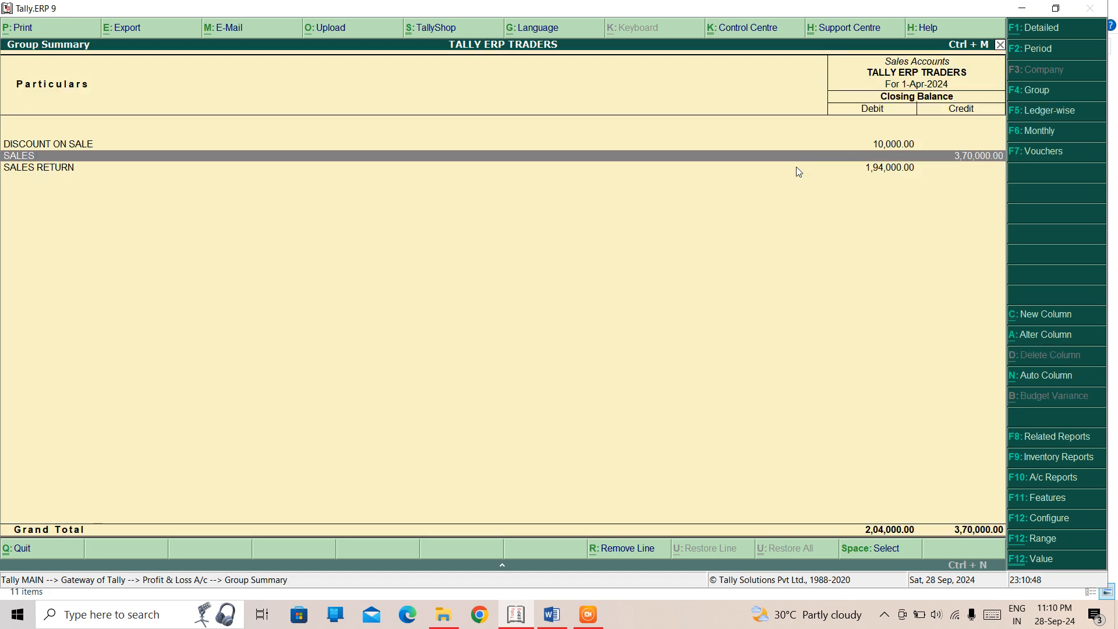
pyautogui.press('Return')
pyautogui.press('Return')
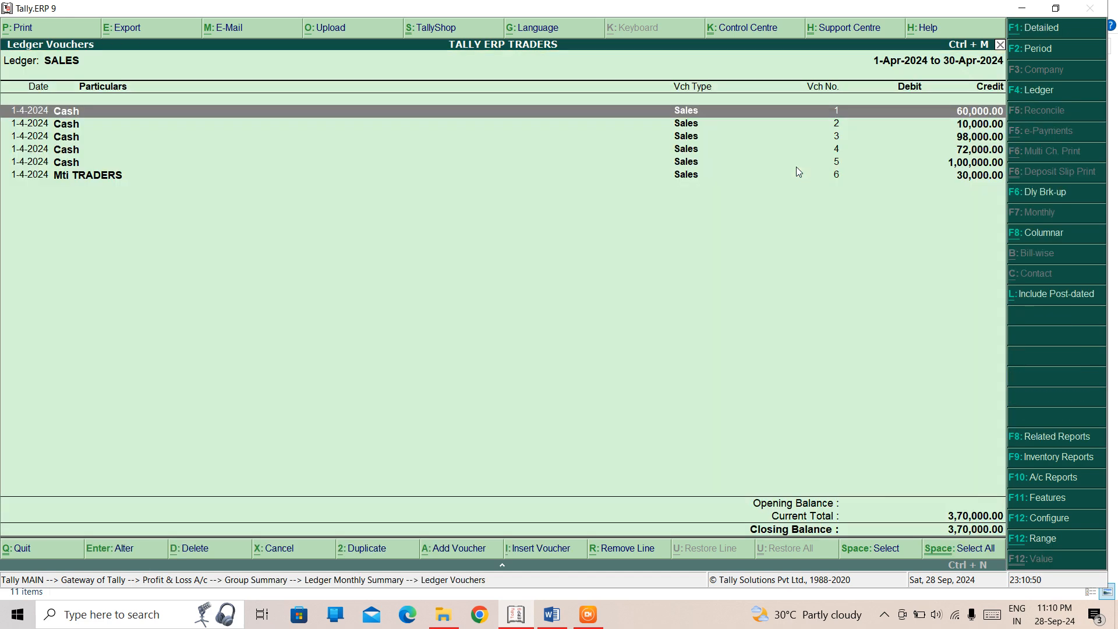
# Examine the Mti TRADERS entry among the SALES ledger's April vouchers, then close the Profit & Loss A/c
pyautogui.press('Down')
pyautogui.press('Down')
pyautogui.press('Down')
pyautogui.press('Down')
pyautogui.press('Down')
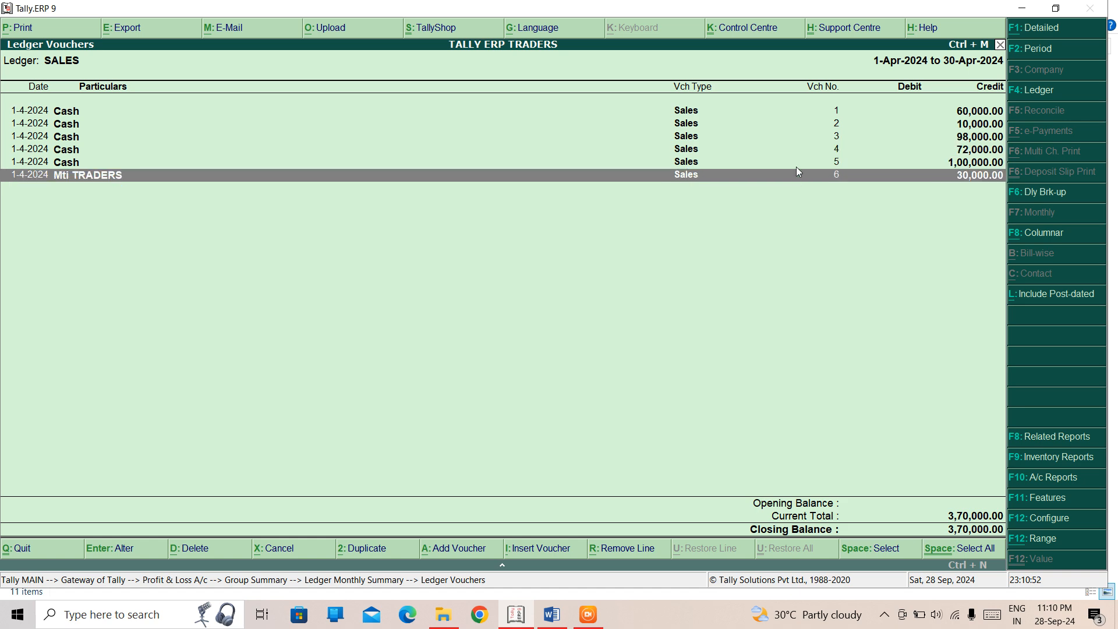
pyautogui.press('Escape')
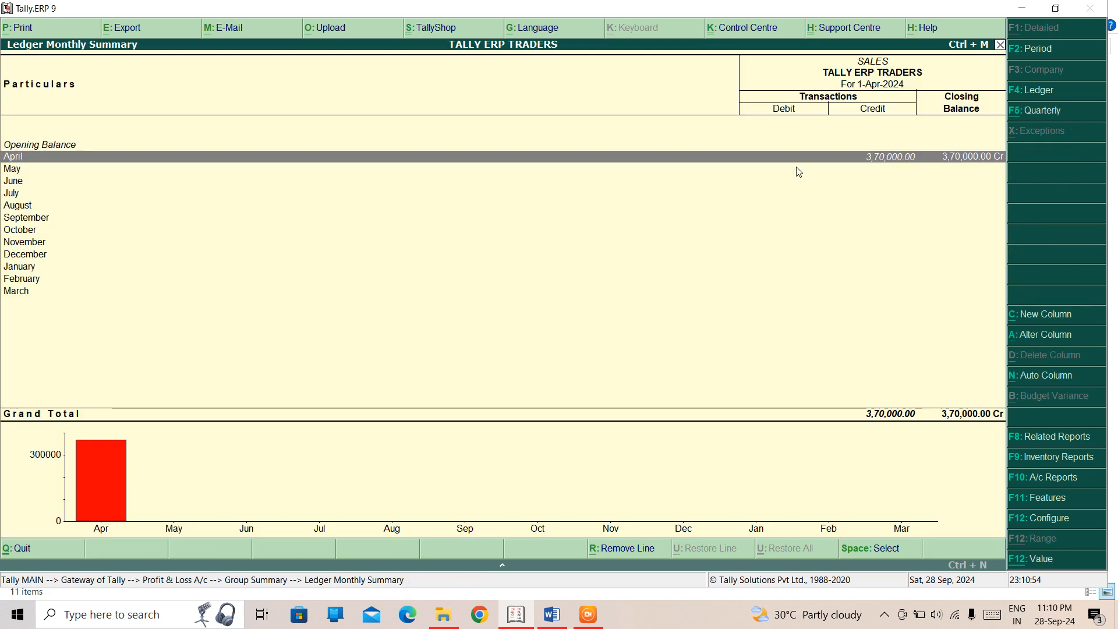
pyautogui.press('Return')
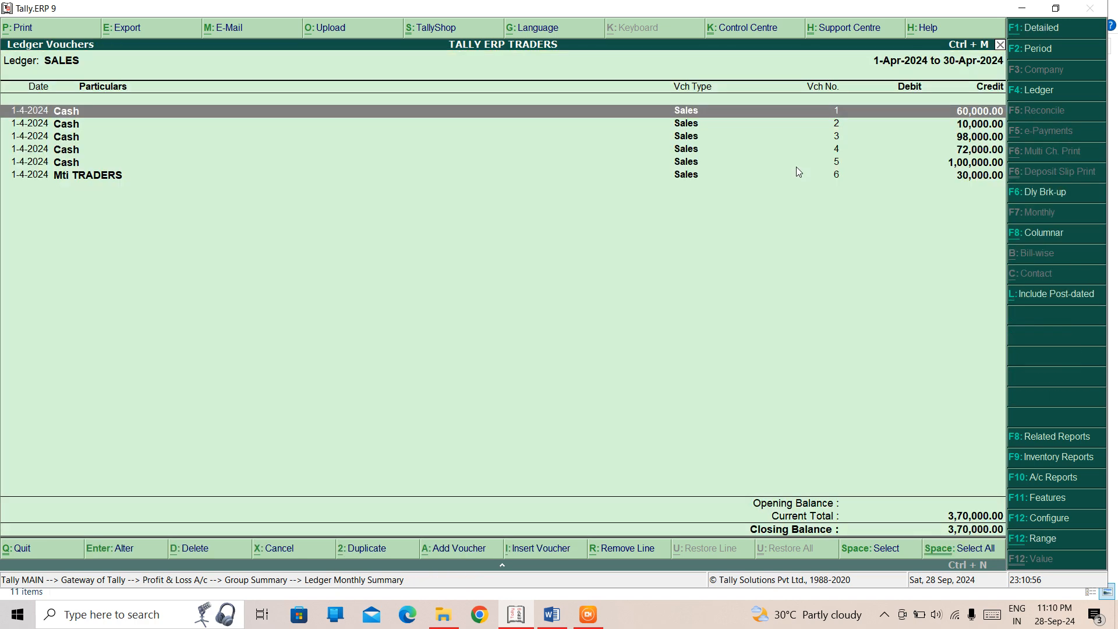
pyautogui.press('Down')
pyautogui.press('Down')
pyautogui.press('Down')
pyautogui.press('Down')
pyautogui.press('Down')
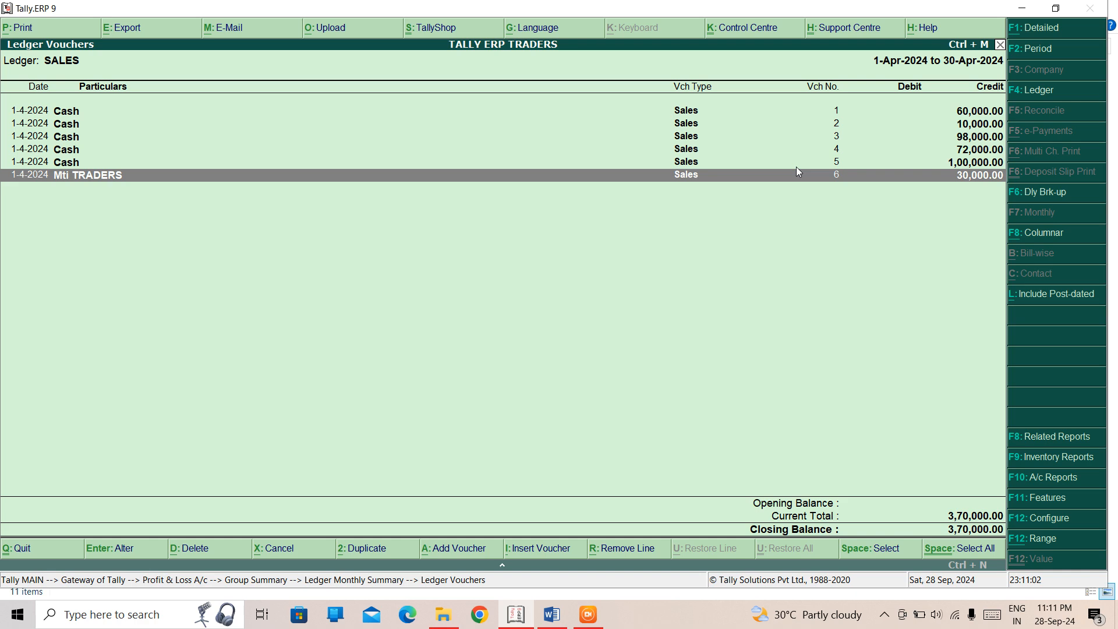
pyautogui.press('Escape')
pyautogui.press('Escape')
pyautogui.press('Escape')
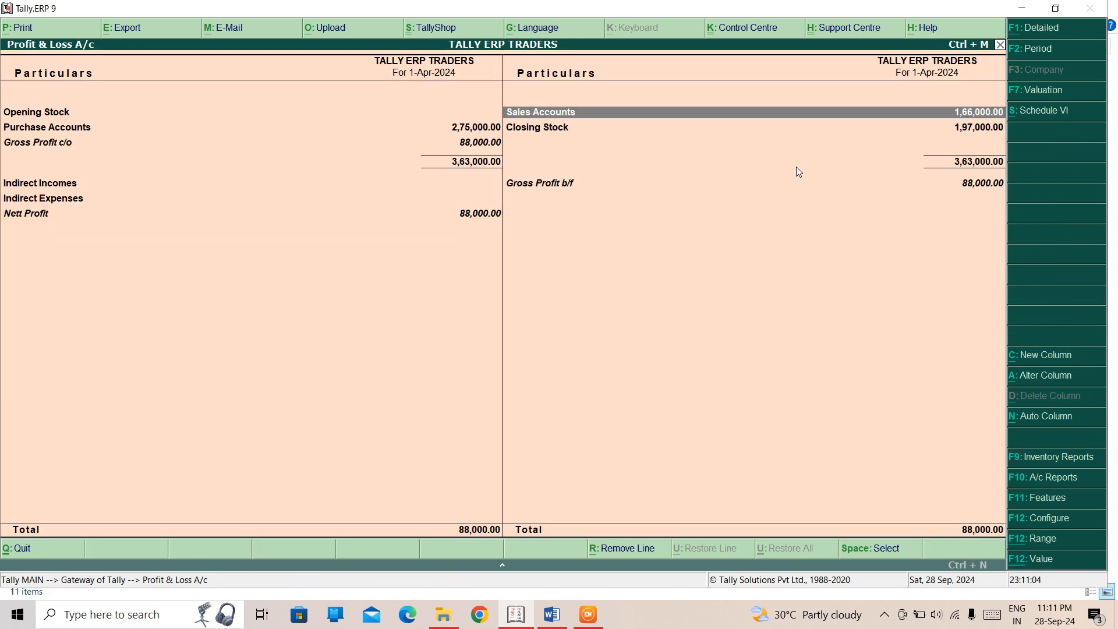
pyautogui.press('Escape')
# Open the Balance Sheet and examine the Cash ledger's April vouchers under Current Assets and Cash-in-Hand, then return to the Current Assets summary
pyautogui.press('Up')
pyautogui.press('Return')
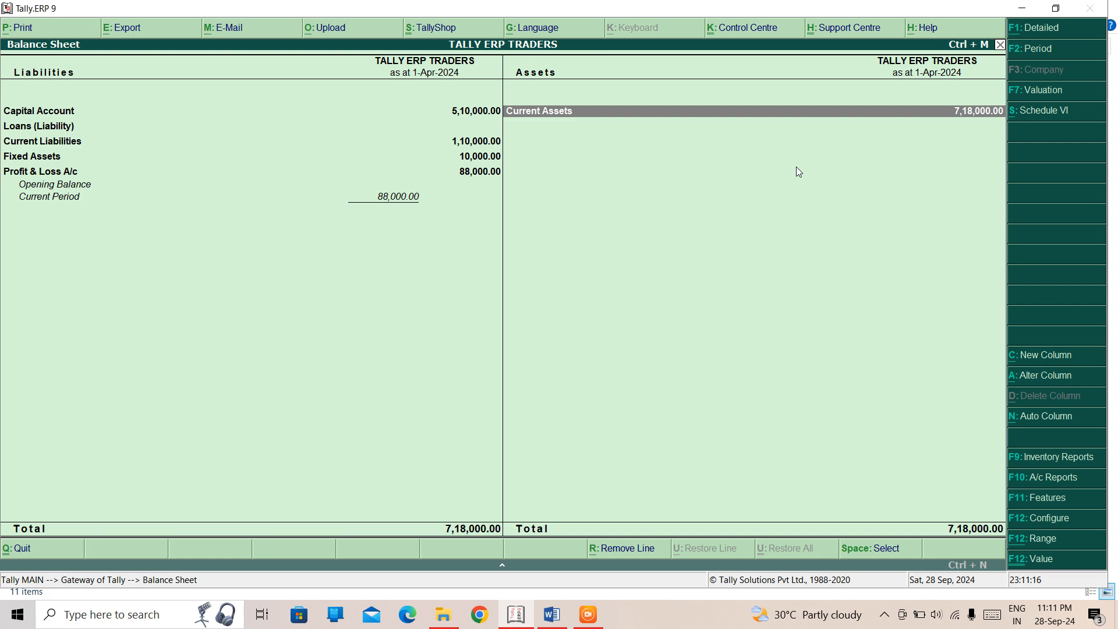
pyautogui.press('Return')
pyautogui.press('Down')
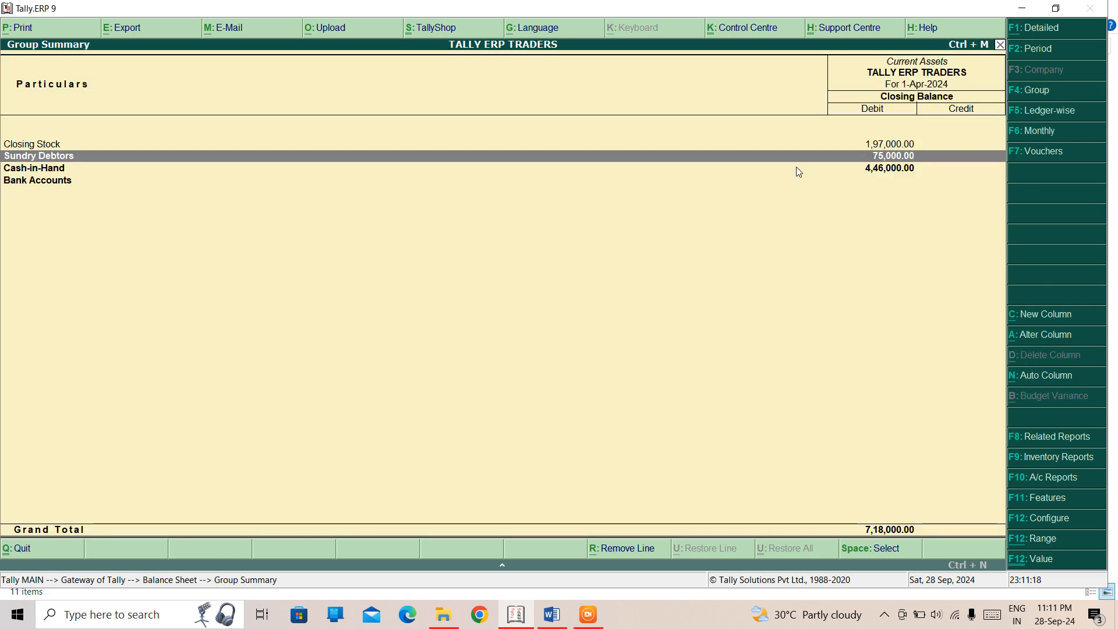
pyautogui.press('Down')
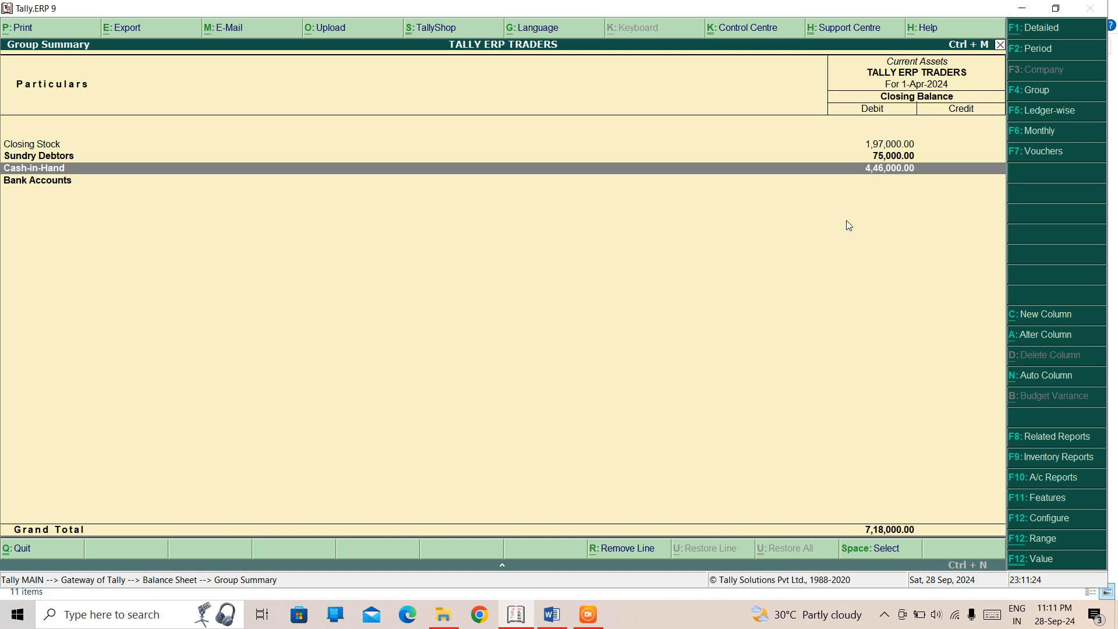
pyautogui.press('Return')
pyautogui.press('Return')
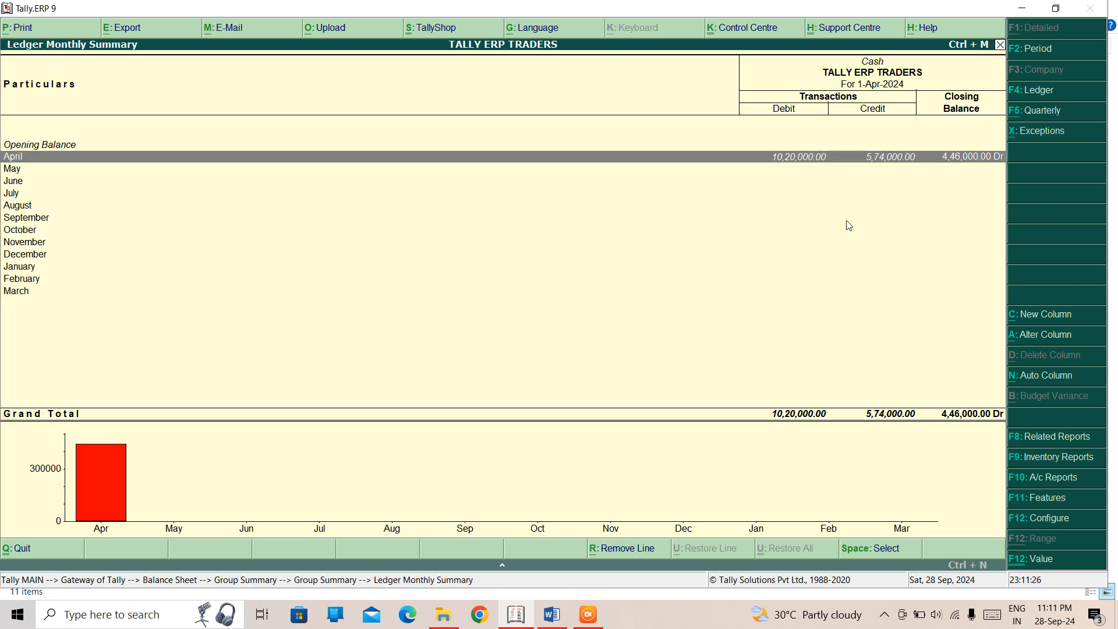
pyautogui.press('Return')
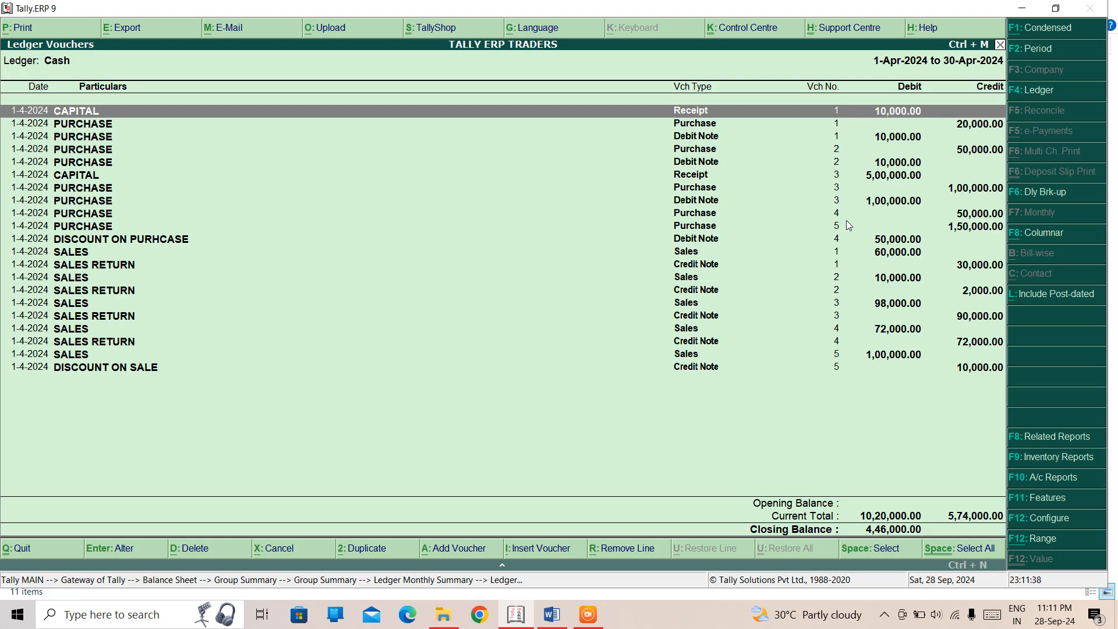
pyautogui.press('Escape')
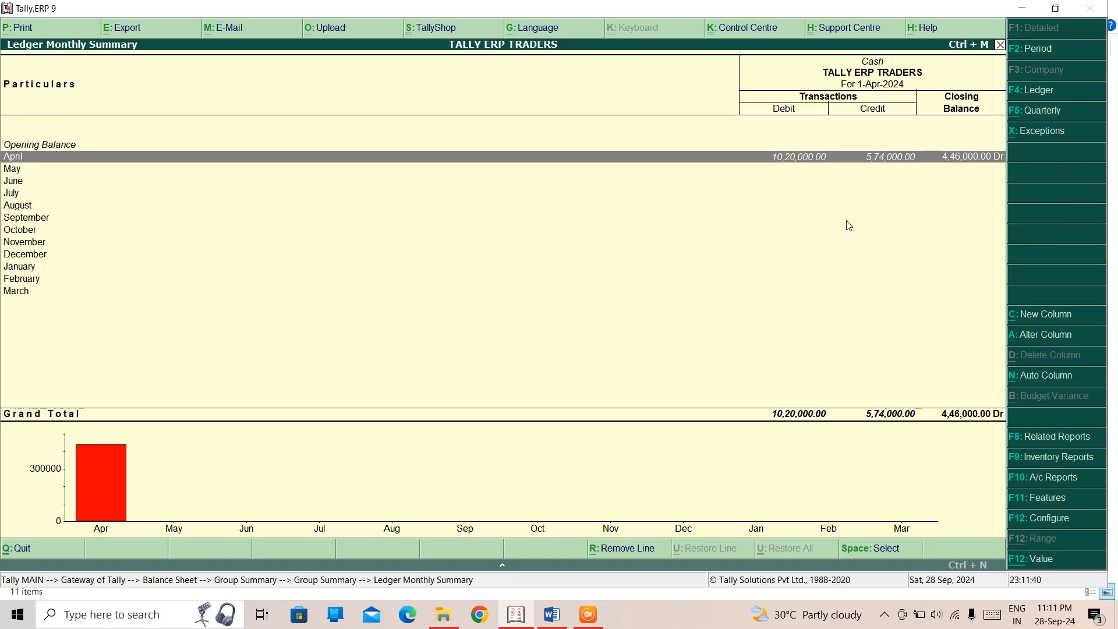
pyautogui.press('Escape')
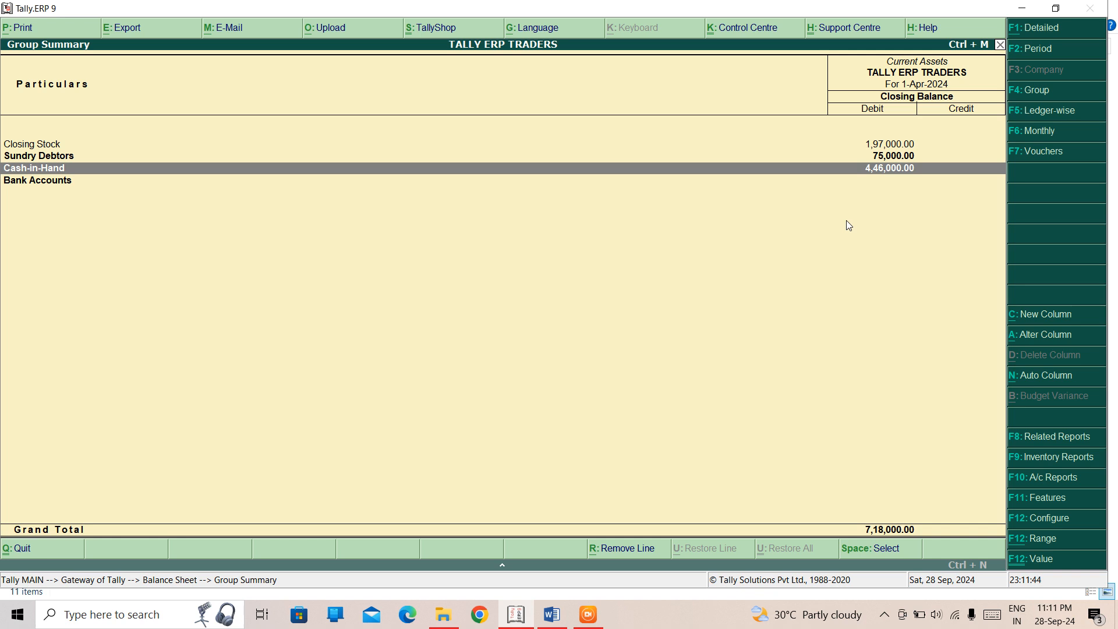
# Drill down from Sundry Debtors through the Mti TRADERS ledger to its sales voucher and examine the voucher
pyautogui.press('Up')
pyautogui.press('Return')
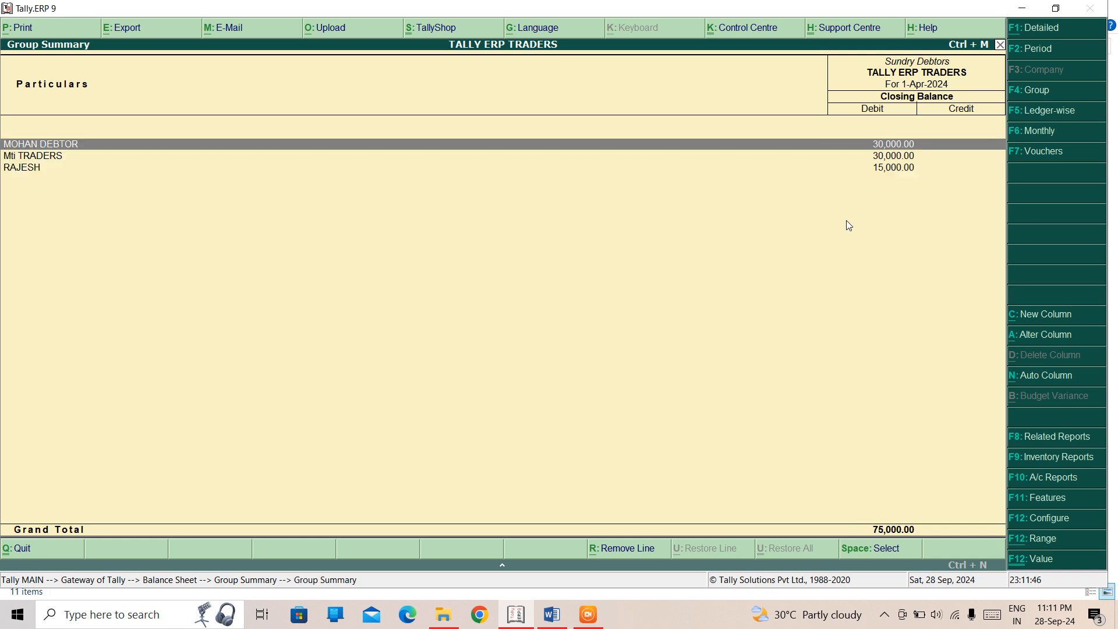
pyautogui.press('Down')
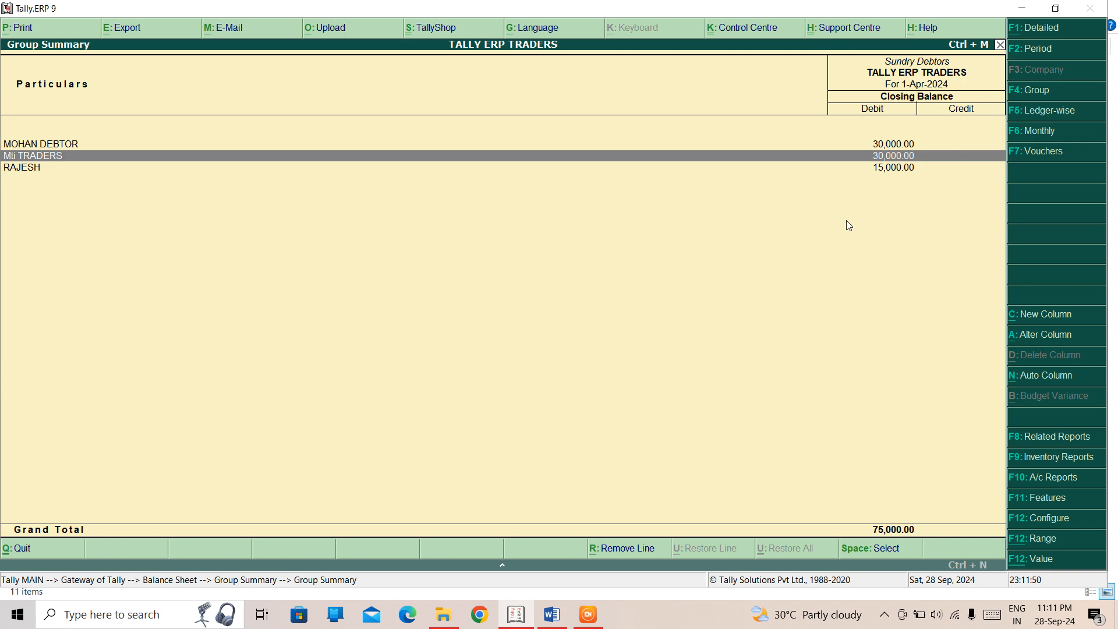
pyautogui.press('Return')
pyautogui.press('Return')
pyautogui.press('Return')
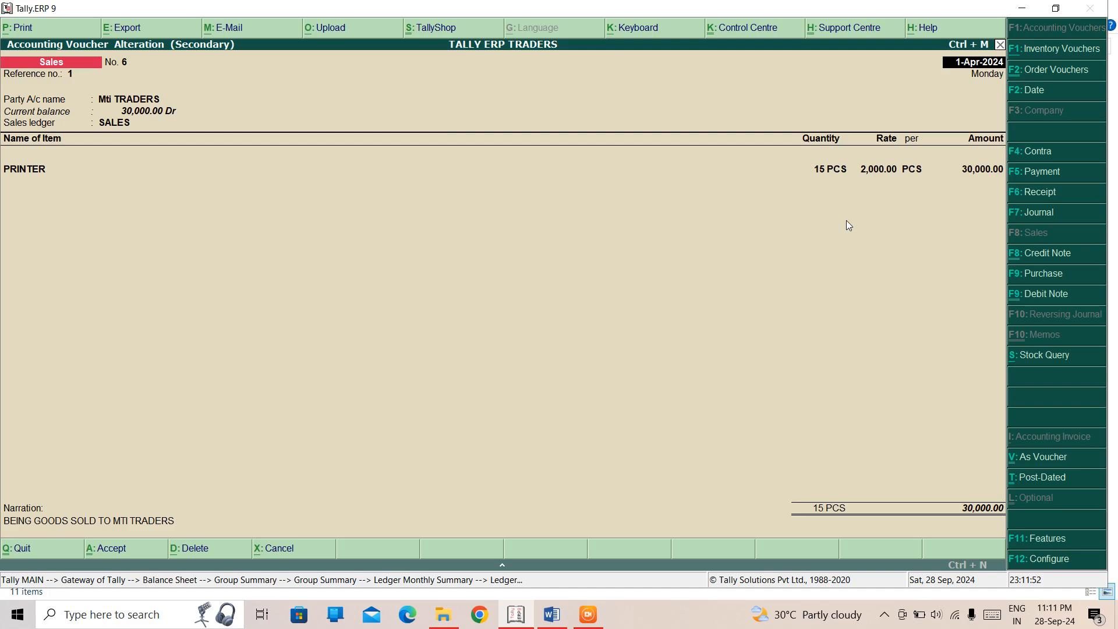
pyautogui.press('Return')
pyautogui.press('Return')
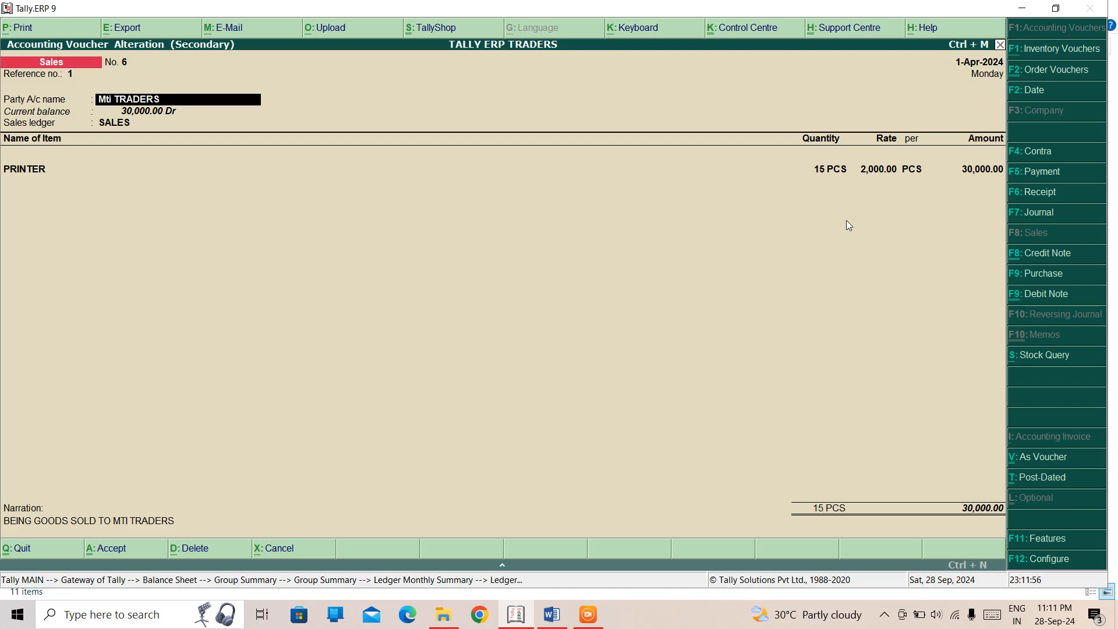
# Leave the Mti TRADERS sales voucher and close the Balance Sheet to return to the Gateway of Tally
pyautogui.press('BackSpace')
pyautogui.press('Escape')
pyautogui.press('Return')
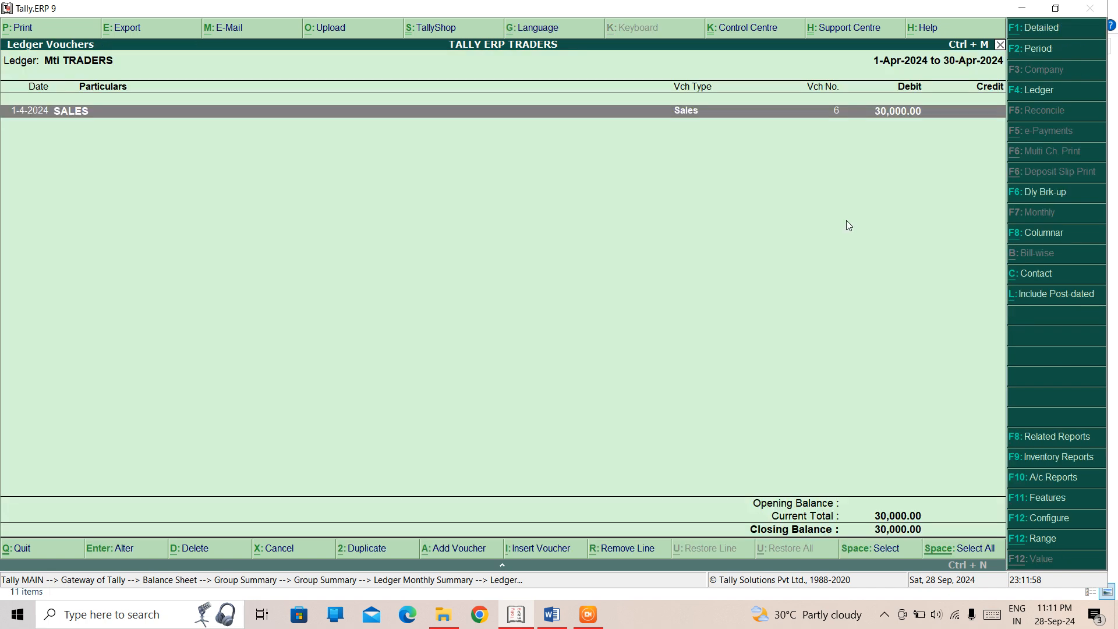
pyautogui.press('Escape')
pyautogui.press('Escape')
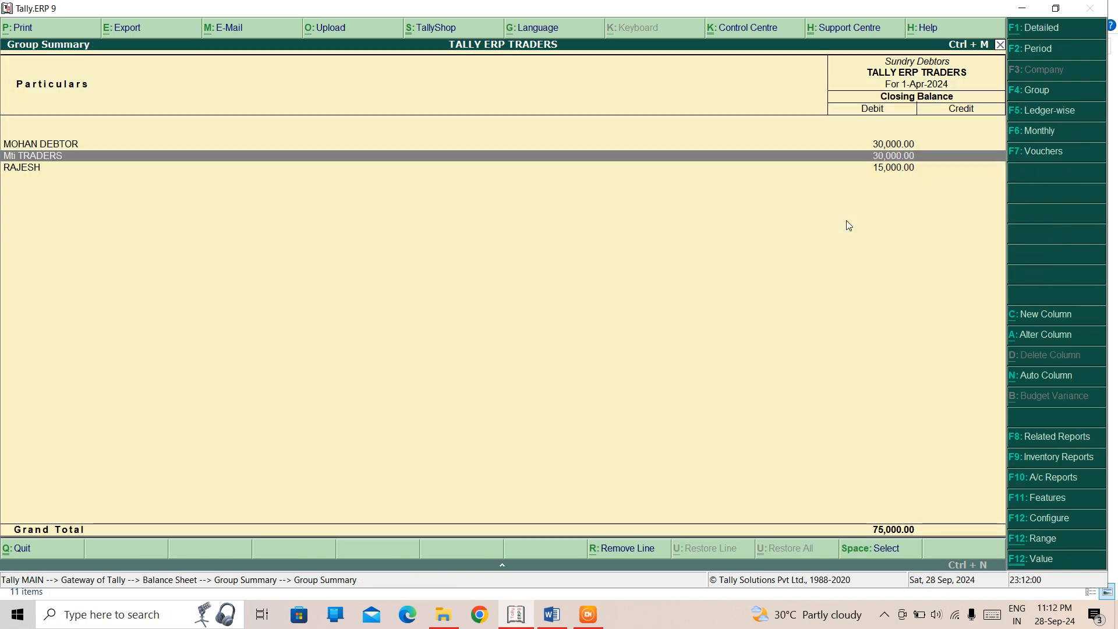
pyautogui.press('Escape')
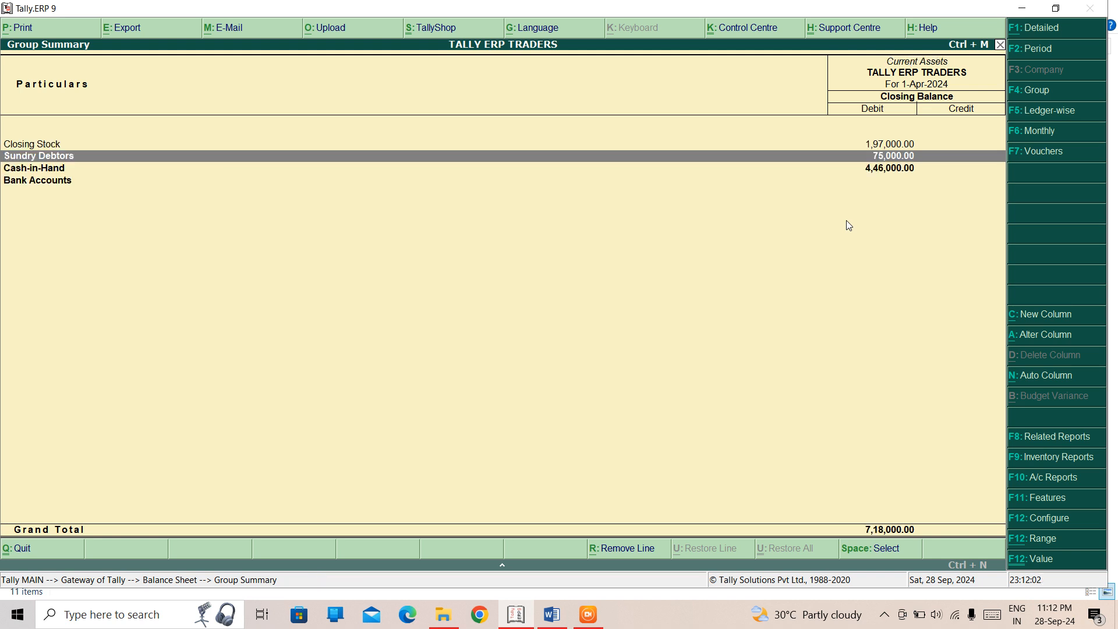
pyautogui.press('Escape')
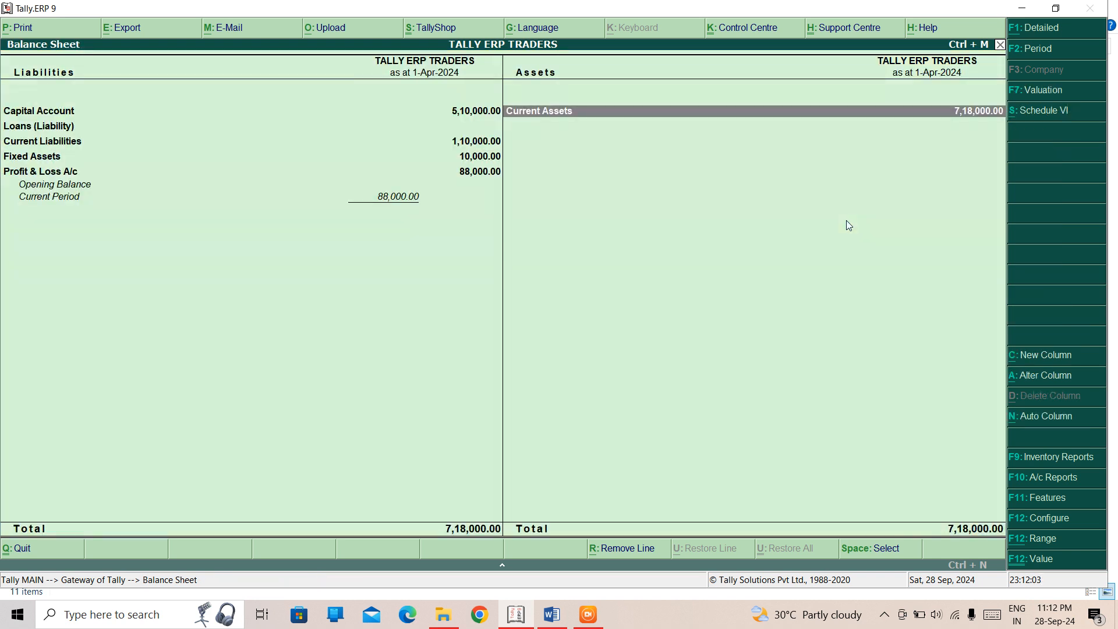
pyautogui.press('Escape')
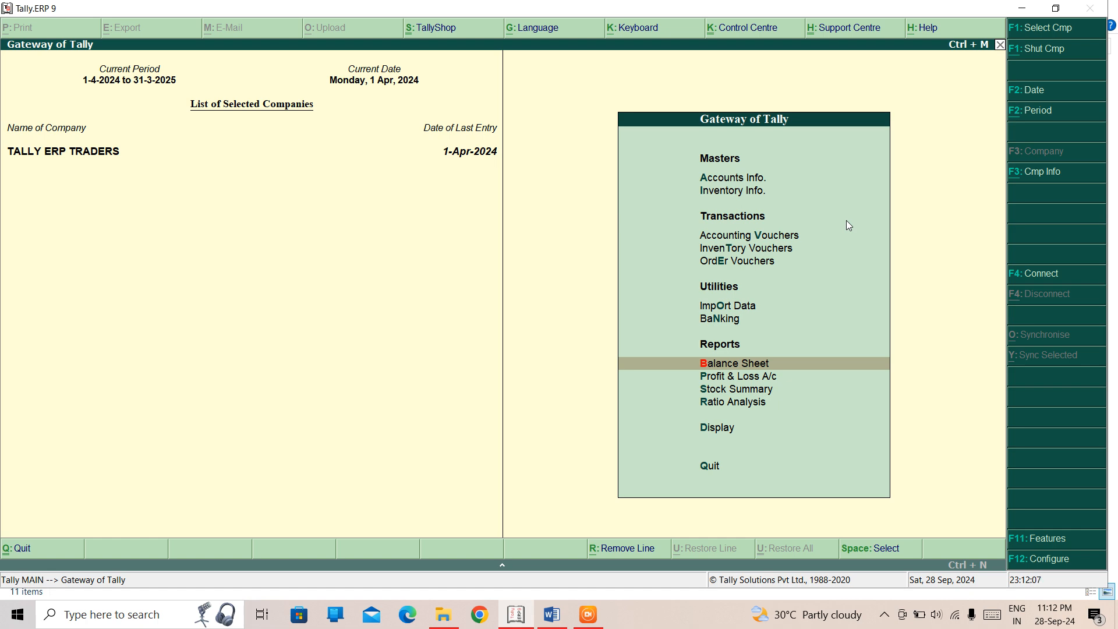
# Open the Sales Register from the Account Books in the Display Menu
pyautogui.press('Down')
pyautogui.press('Down')
pyautogui.press('Down')
pyautogui.press('Down')
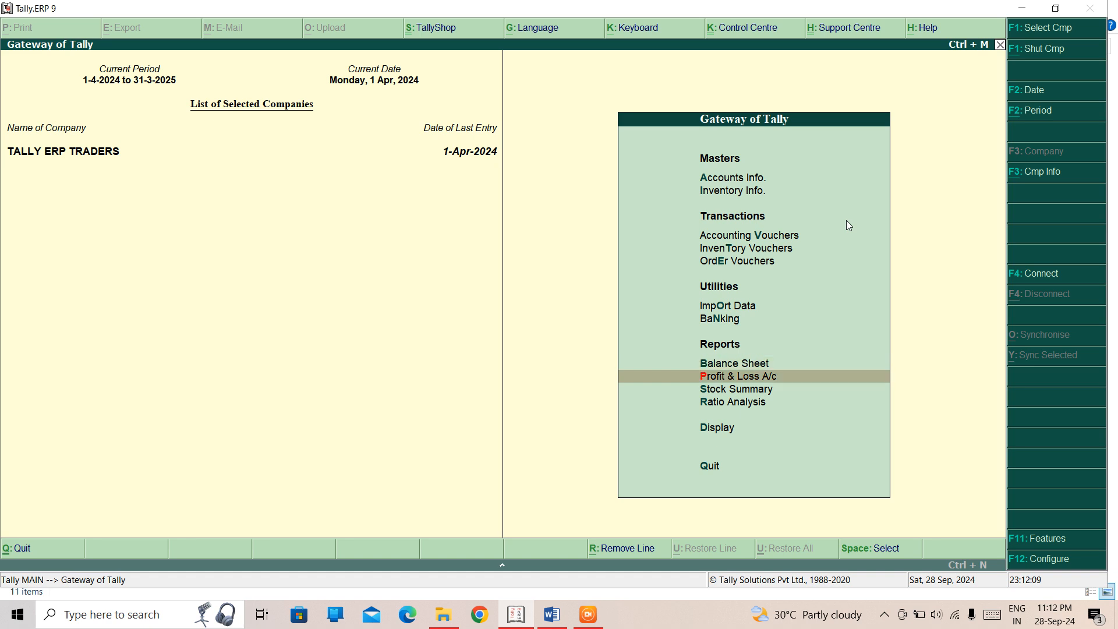
pyautogui.press('Return')
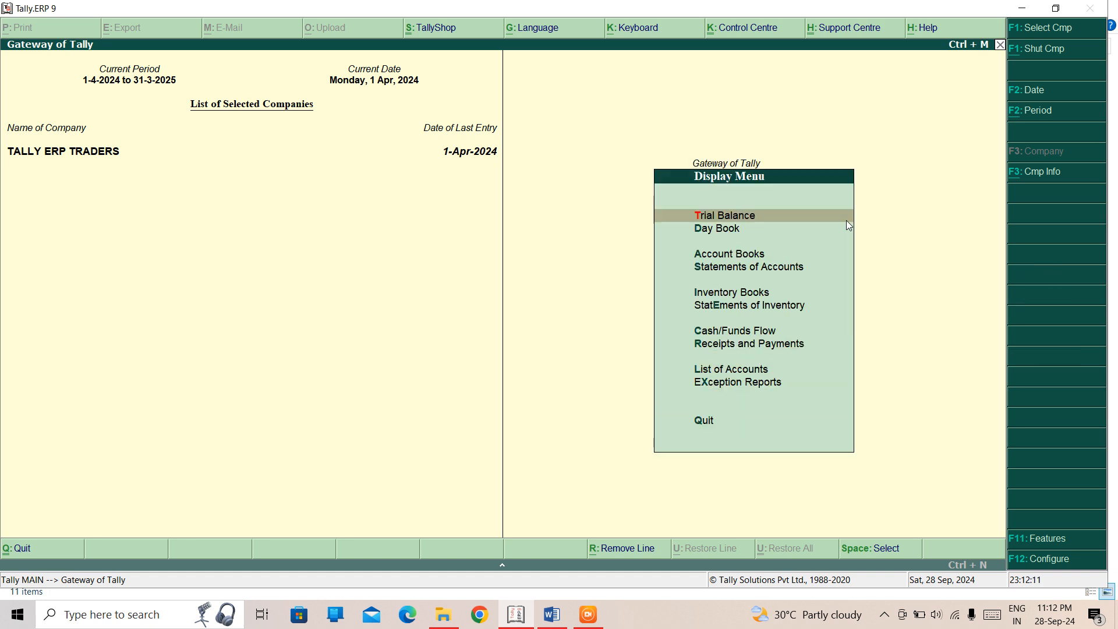
pyautogui.press('Down')
pyautogui.press('Down')
pyautogui.press('Return')
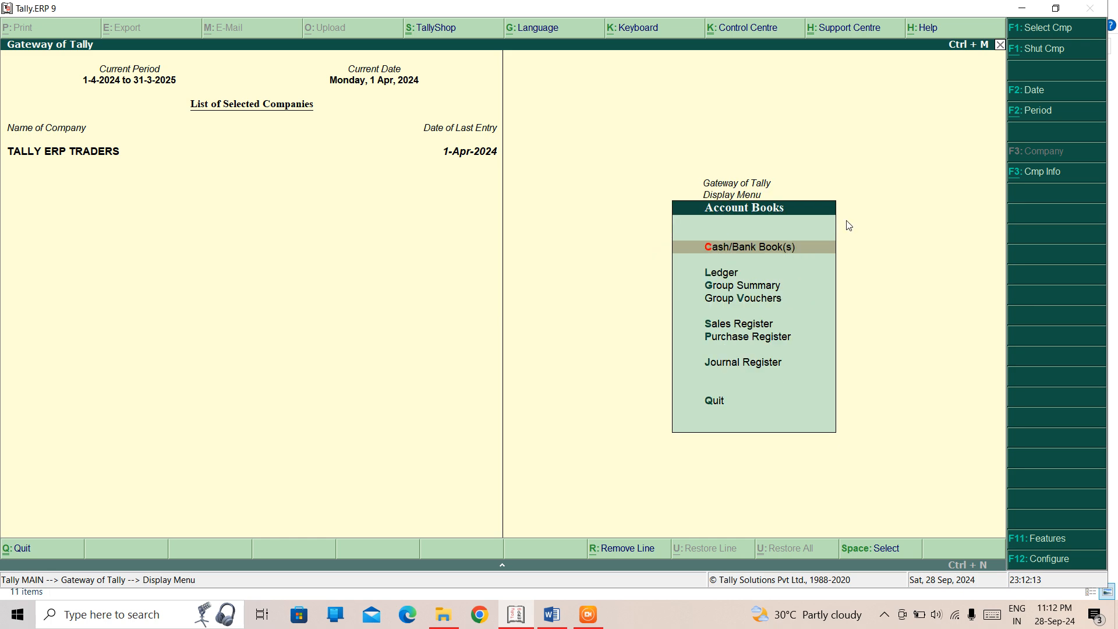
pyautogui.press('Down')
pyautogui.press('Down')
pyautogui.press('Down')
pyautogui.press('Down')
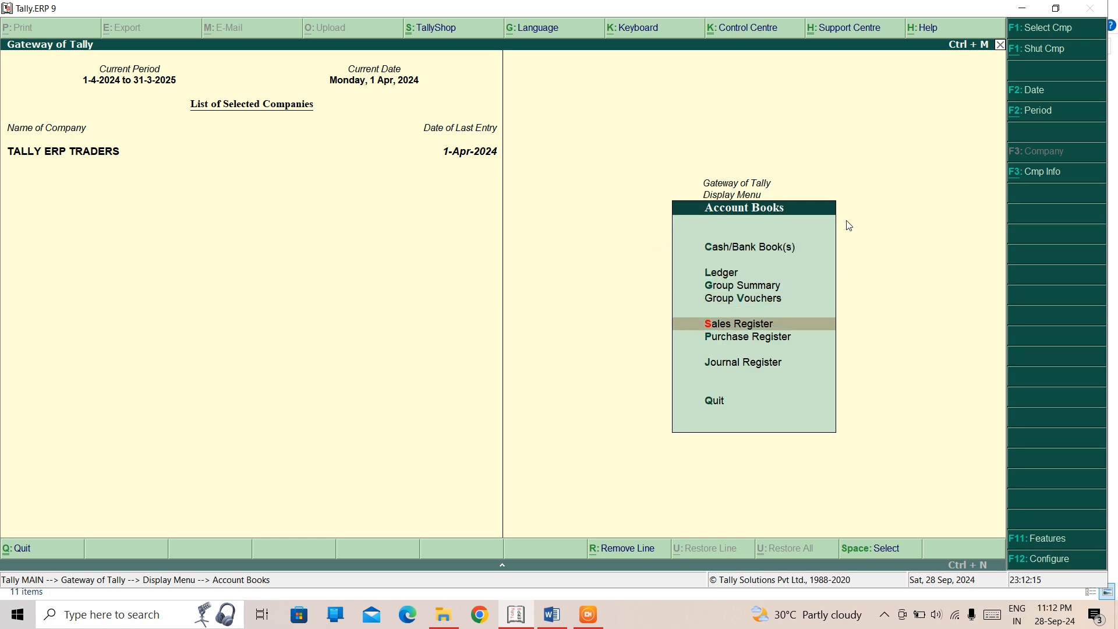
pyautogui.press('Return')
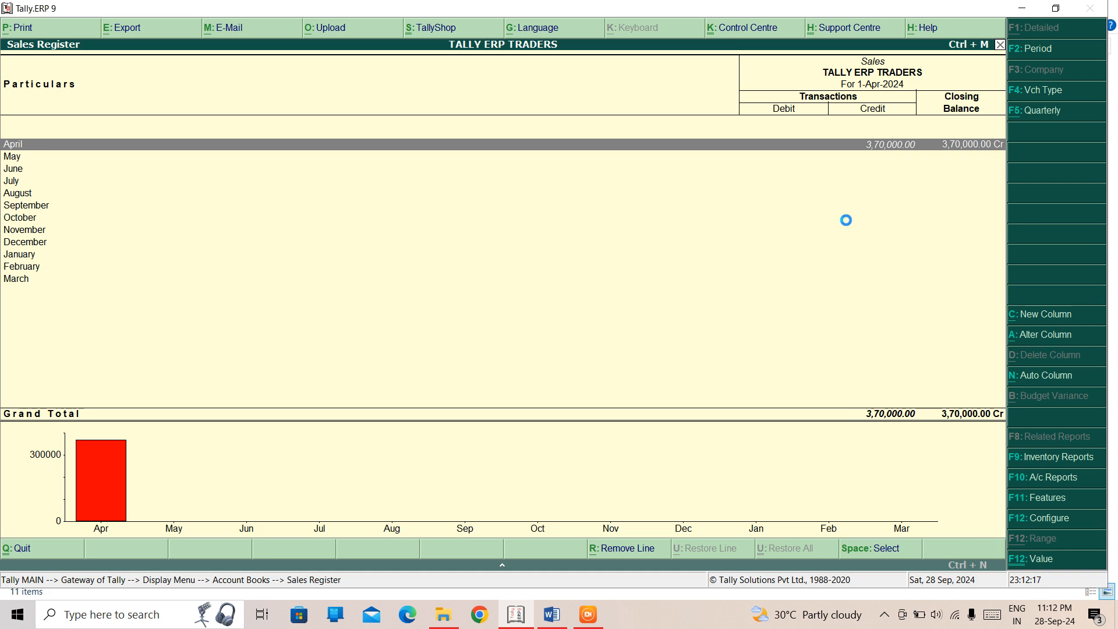
# Examine April's sales vouchers down to the Mti TRADERS entry, then close the Sales Register and return to the Display Menu
pyautogui.press('Return')
pyautogui.press('Down')
pyautogui.press('Down')
pyautogui.press('Down')
pyautogui.press('Down')
pyautogui.press('Down')
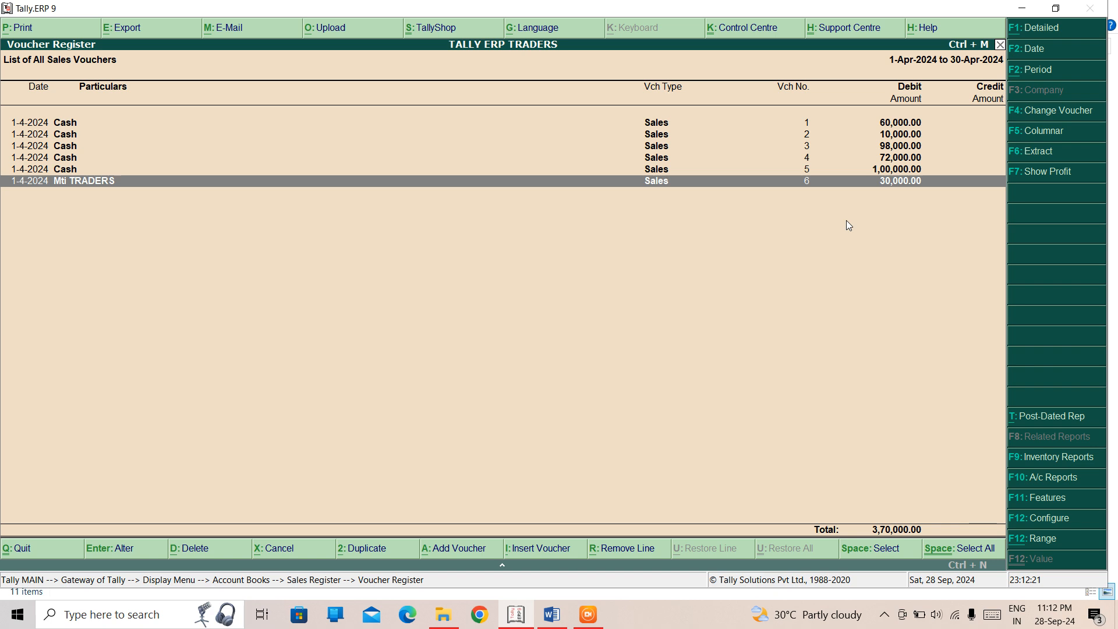
pyautogui.press('Escape')
pyautogui.press('Escape')
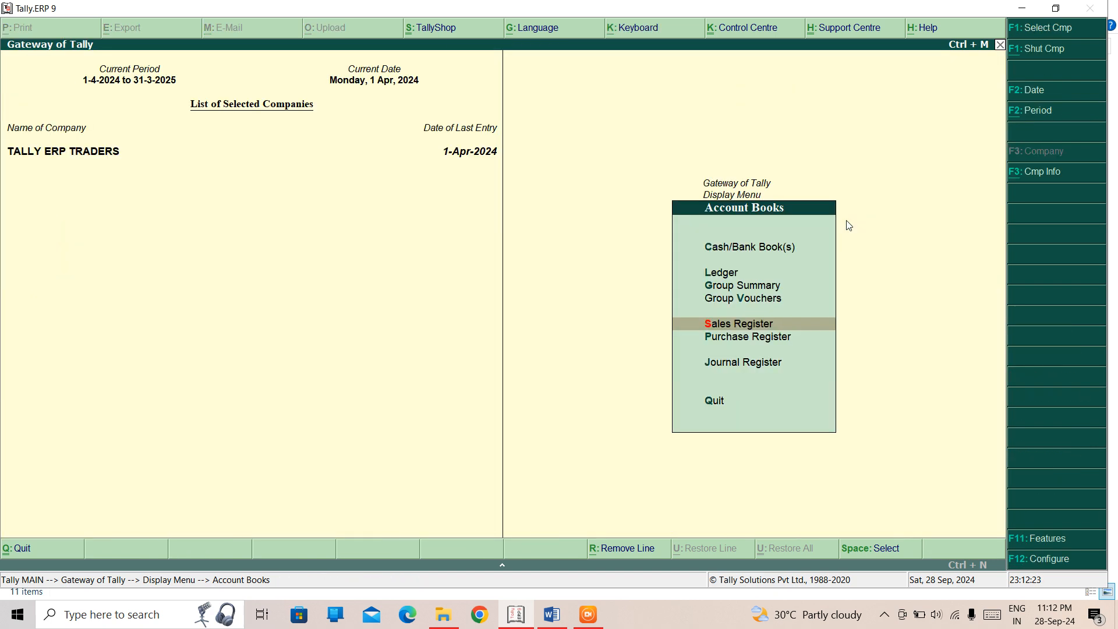
pyautogui.press('Escape')
# Open the Day Book and examine its vouchers down to the Mti TRADERS sales order and the purchase orders
pyautogui.press('Down')
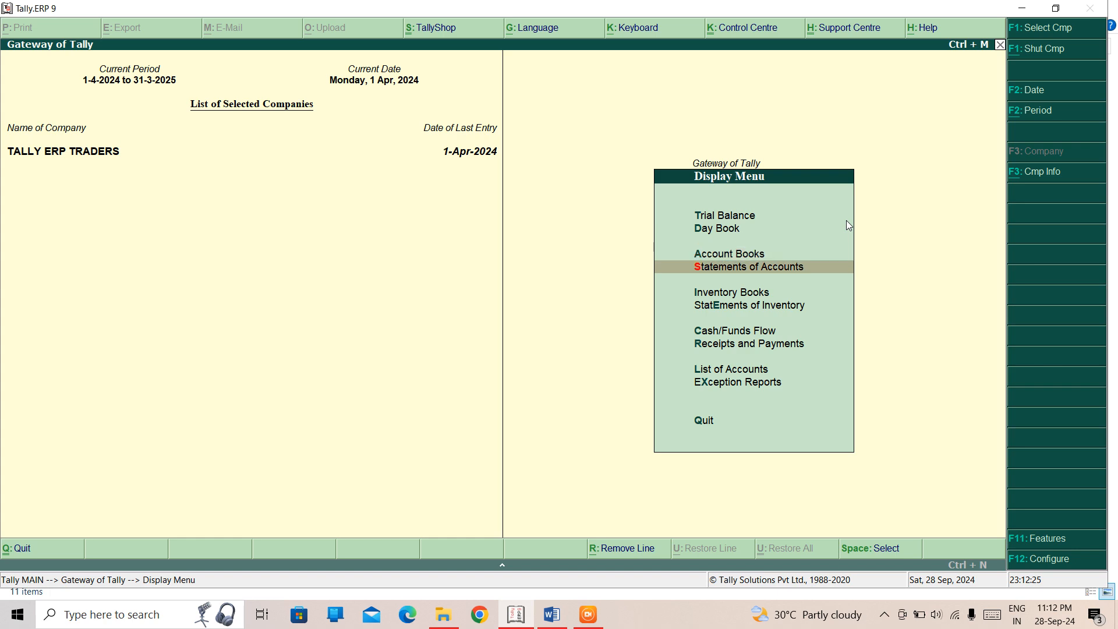
pyautogui.press('Up')
pyautogui.press('Up')
pyautogui.press('Return')
pyautogui.press('Down')
pyautogui.press('Down')
pyautogui.press('Down')
pyautogui.press('Down')
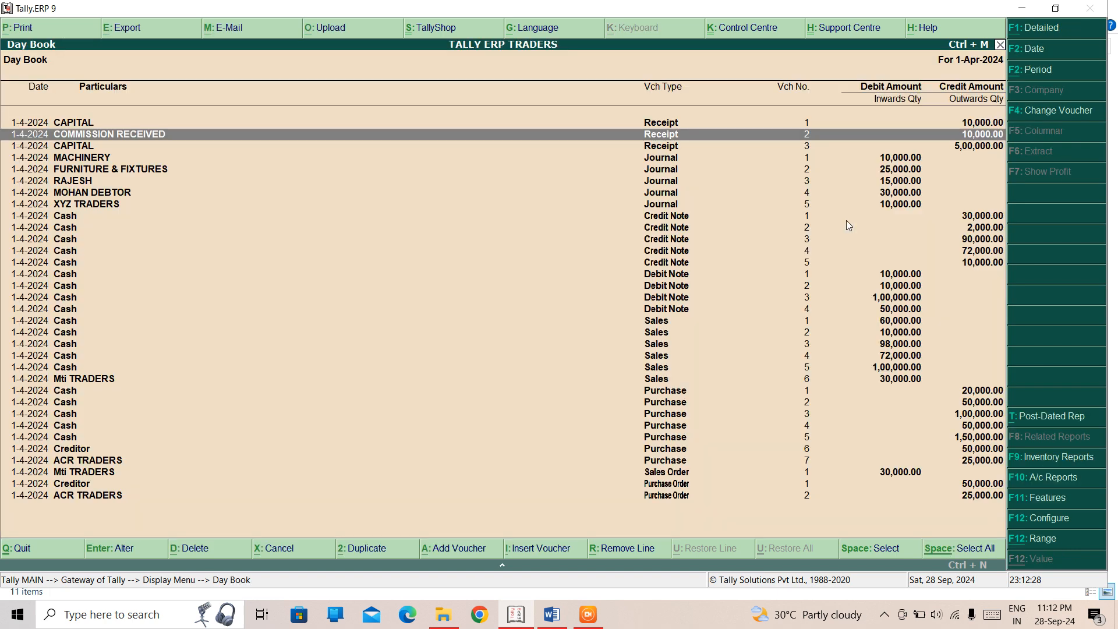
pyautogui.press('Down')
pyautogui.press('Down')
pyautogui.press('Down')
pyautogui.press('Down')
pyautogui.press('Down')
pyautogui.press('Down')
pyautogui.press('Down')
pyautogui.press('Down')
pyautogui.press('Down')
pyautogui.press('Down')
pyautogui.press('Down')
pyautogui.press('Down')
pyautogui.press('Down')
pyautogui.press('Down')
pyautogui.press('Down')
pyautogui.press('Down')
pyautogui.press('Down')
pyautogui.press('Down')
pyautogui.press('Down')
pyautogui.press('Down')
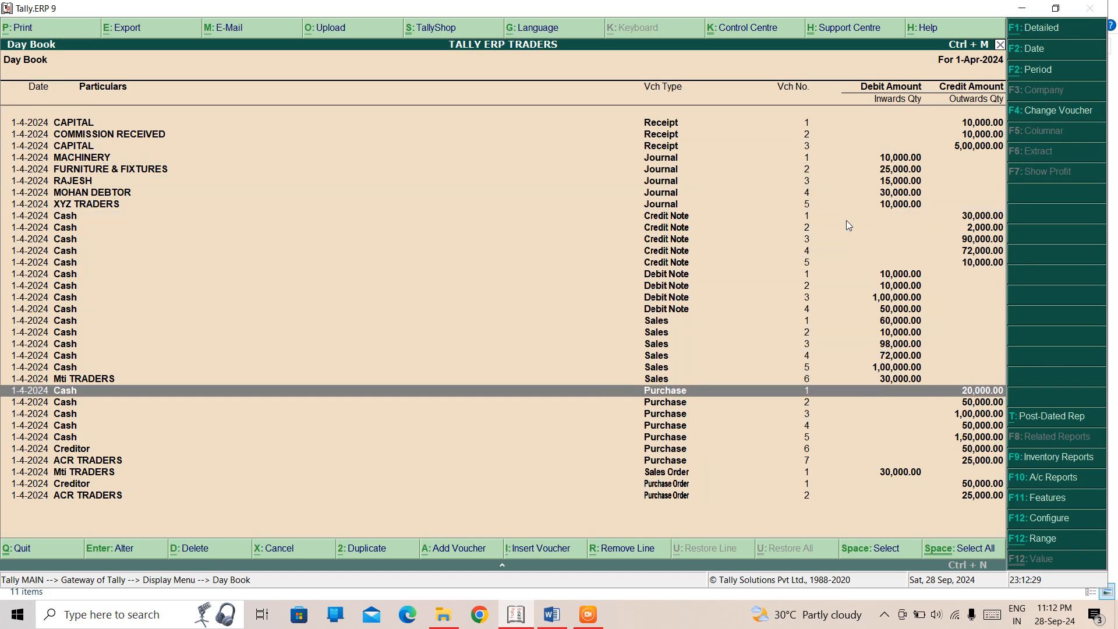
pyautogui.press('Down')
pyautogui.press('Down')
pyautogui.press('Down')
pyautogui.press('Down')
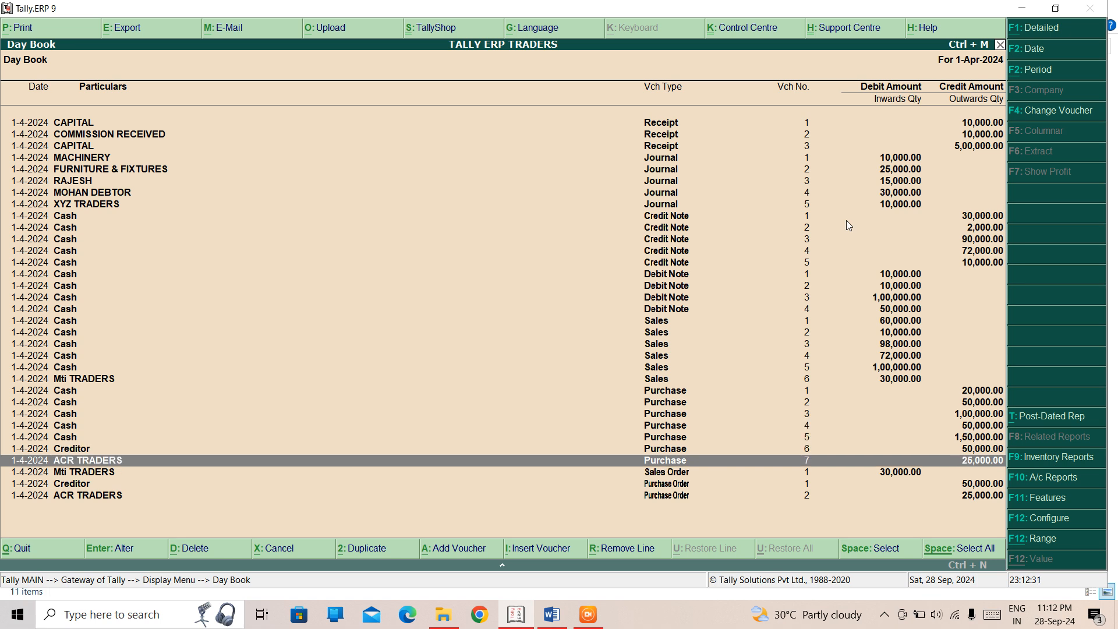
pyautogui.press('Down')
pyautogui.press('Down')
pyautogui.press('Down')
pyautogui.press('Up')
pyautogui.press('Up')
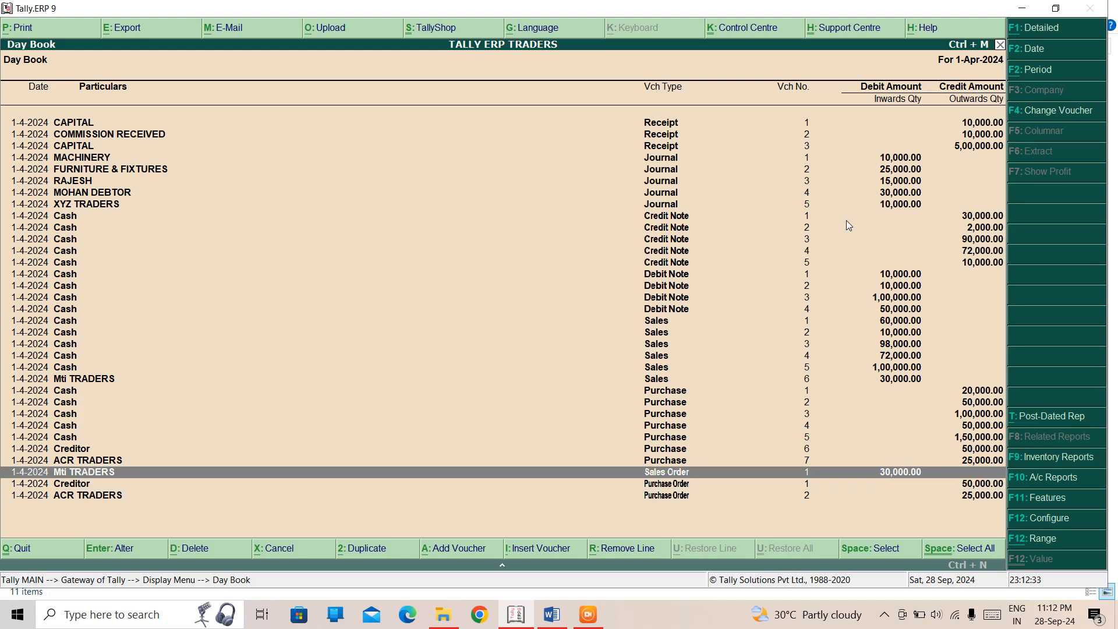
# Review the purchase vouchers between Mti TRADERS' sales voucher and sales order, then close the Day Book and return to the Gateway of Tally
pyautogui.press('Up')
pyautogui.press('Up')
pyautogui.press('Up')
pyautogui.press('Up')
pyautogui.press('Up')
pyautogui.press('Up')
pyautogui.press('Up')
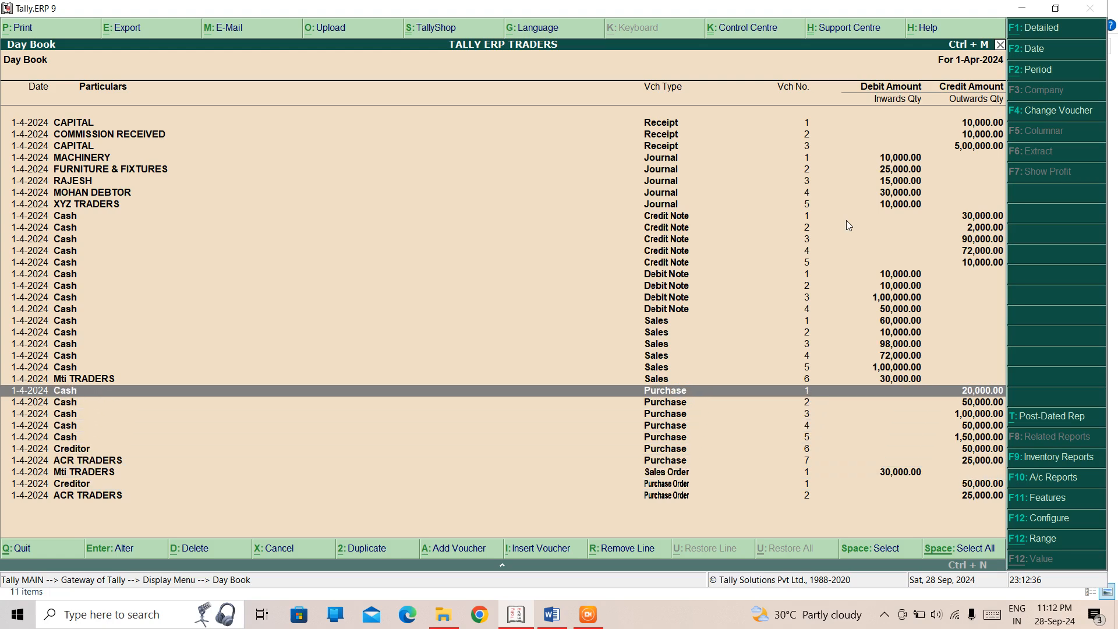
pyautogui.press('Up')
pyautogui.press('Down')
pyautogui.press('Down')
pyautogui.press('Down')
pyautogui.press('Down')
pyautogui.press('Down')
pyautogui.press('Down')
pyautogui.press('Down')
pyautogui.press('Down')
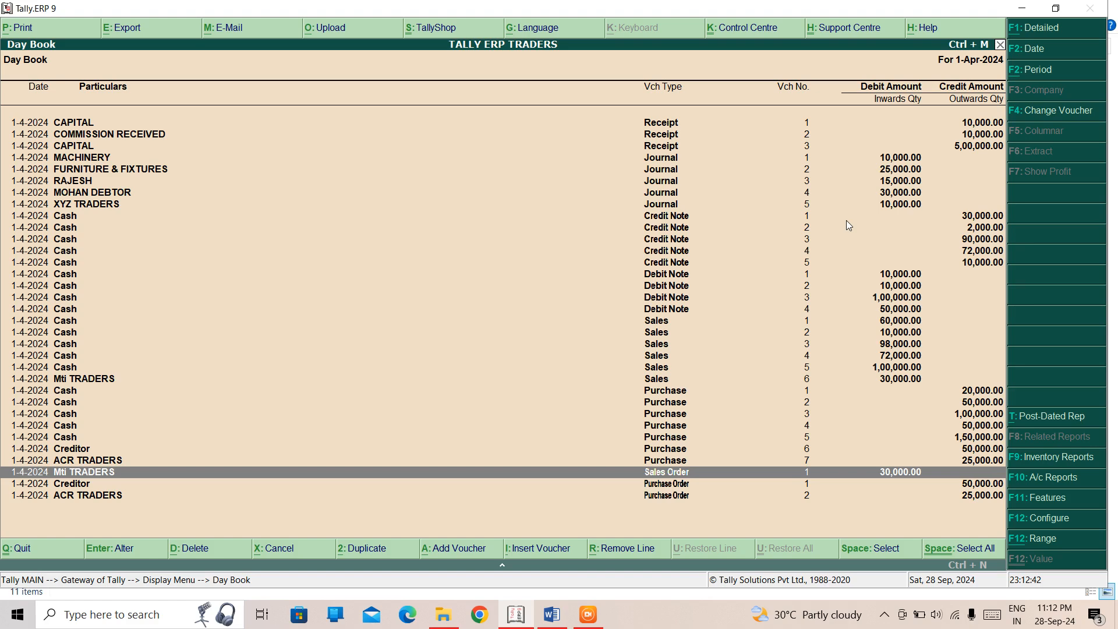
pyautogui.press('Escape')
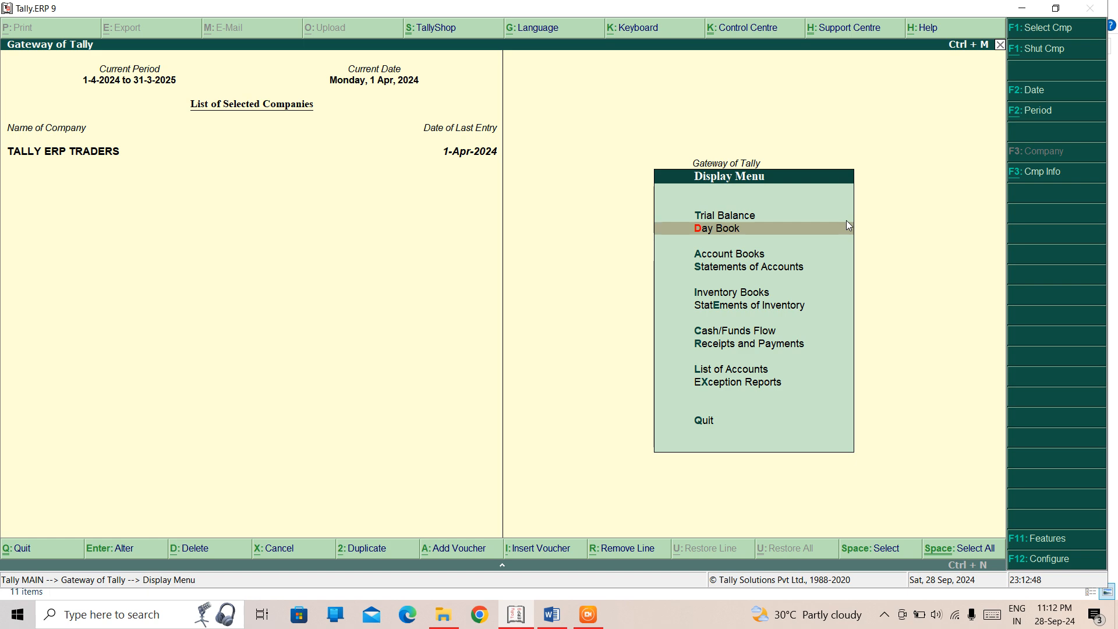
pyautogui.press('Escape')
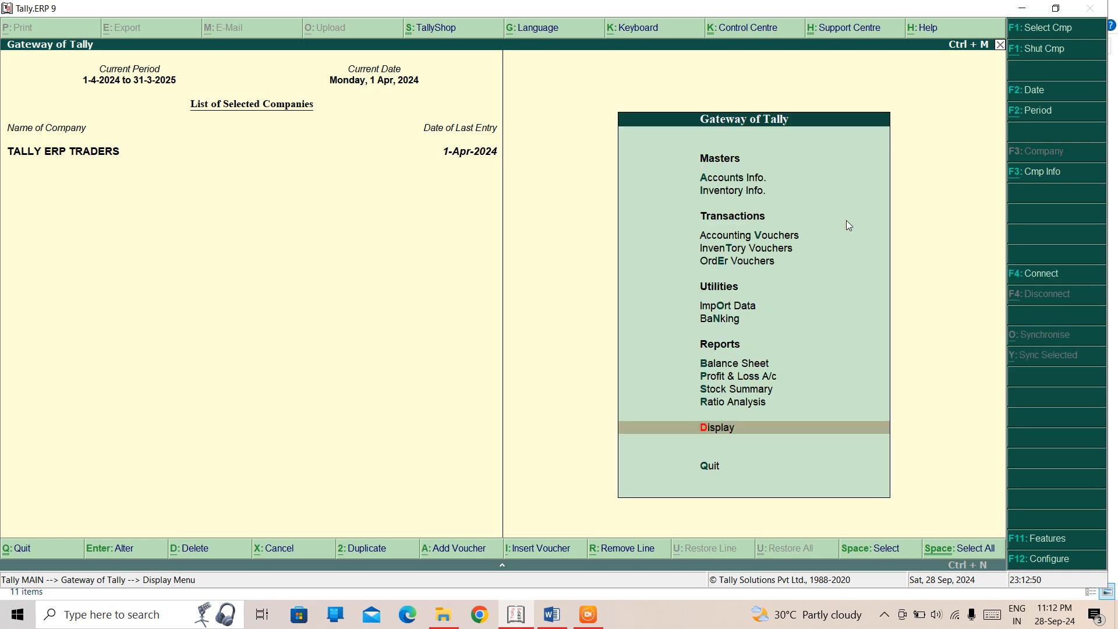
# Set both sales order processing and purchase order processing to No in the company's Inventory Features and save them
pyautogui.press('Up')
pyautogui.press('Up')
pyautogui.press('Up')
pyautogui.press('Up')
pyautogui.press('Up')
pyautogui.press('Up')
pyautogui.press('Up')
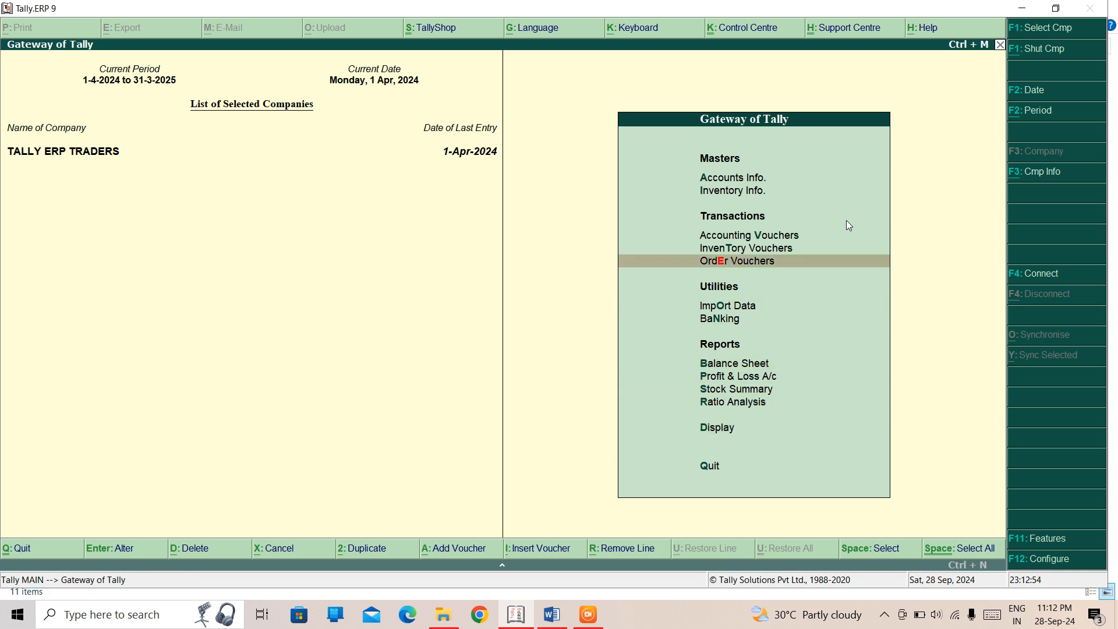
pyautogui.press('F11')
pyautogui.press('Down')
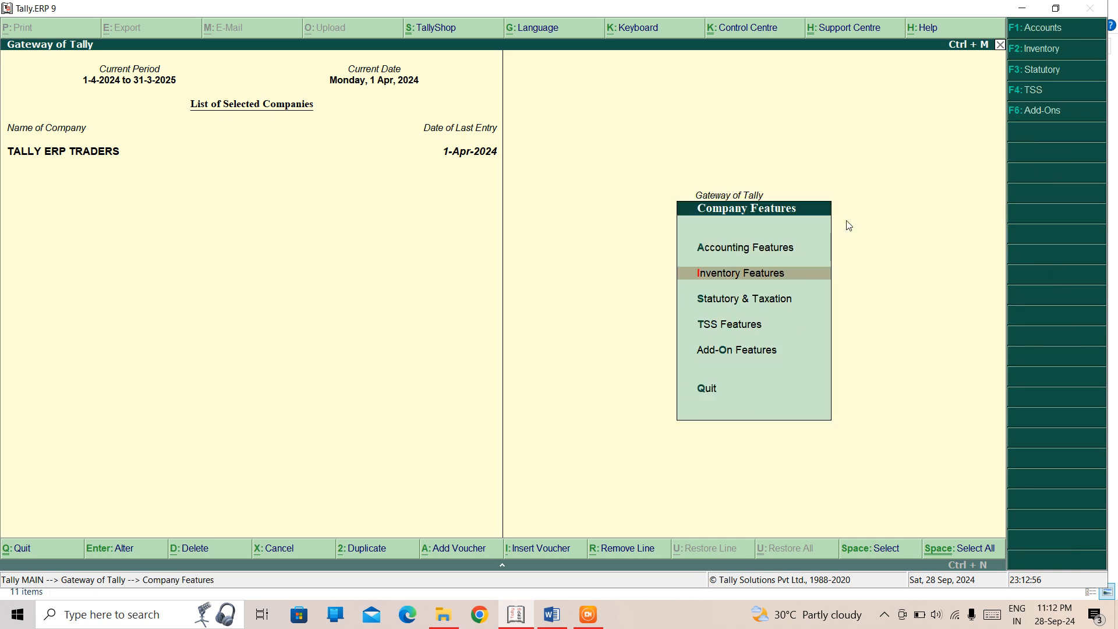
pyautogui.press('Return')
pyautogui.press('Return')
pyautogui.press('Return')
pyautogui.press('Return')
pyautogui.press('Return')
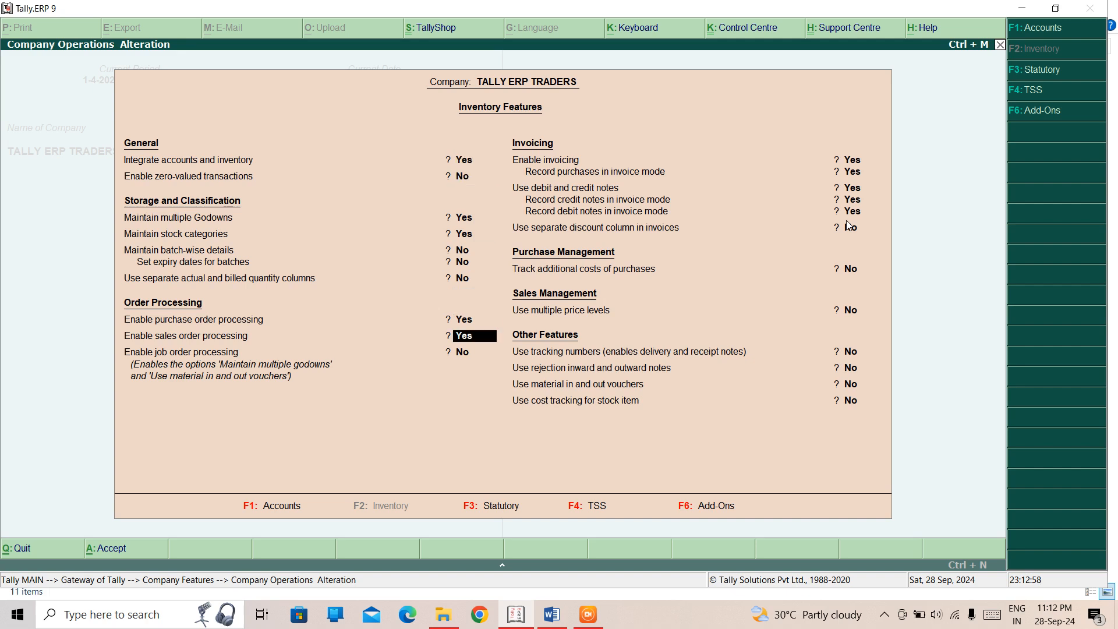
pyautogui.write('n')
pyautogui.press('Up')
pyautogui.write('n')
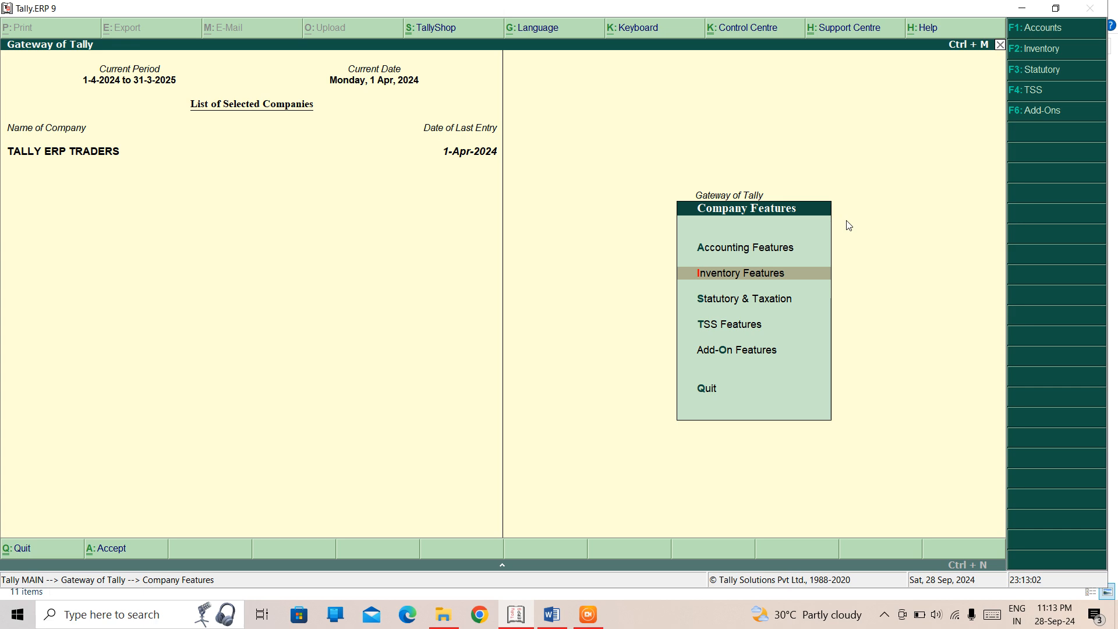
# Return to the Gateway of Tally and check which voucher entries are offered under Transactions
pyautogui.press('Escape')
pyautogui.press('Down')
pyautogui.press('Down')
pyautogui.press('Down')
pyautogui.press('Up')
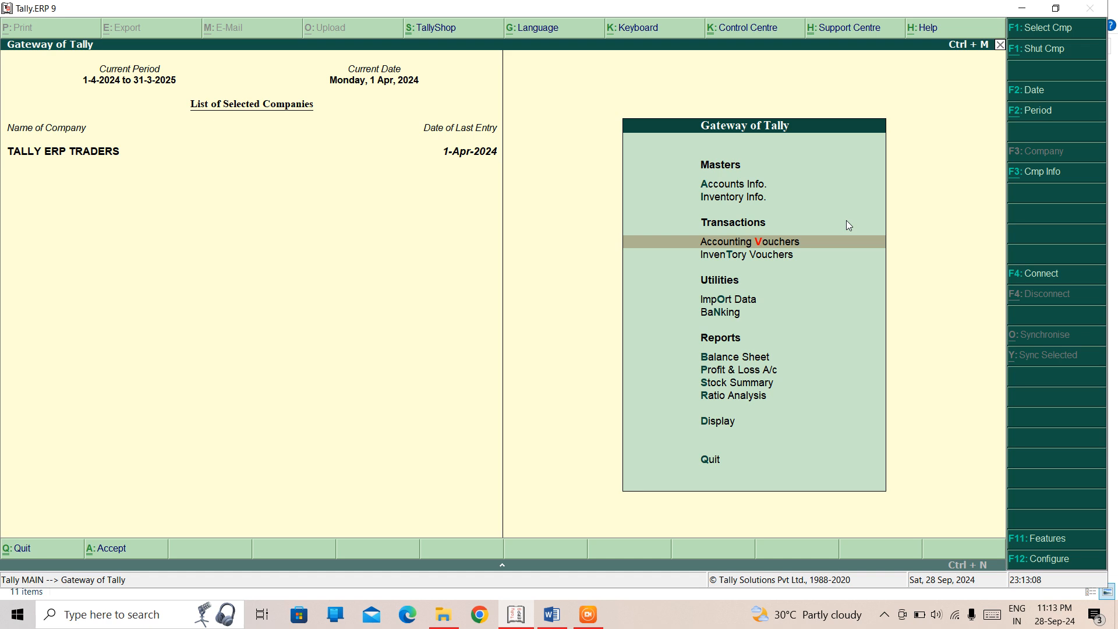
# Set purchase order processing and sales order processing to Yes in the company's Inventory Features and accept the changes
pyautogui.press('F11')
pyautogui.press('Down')
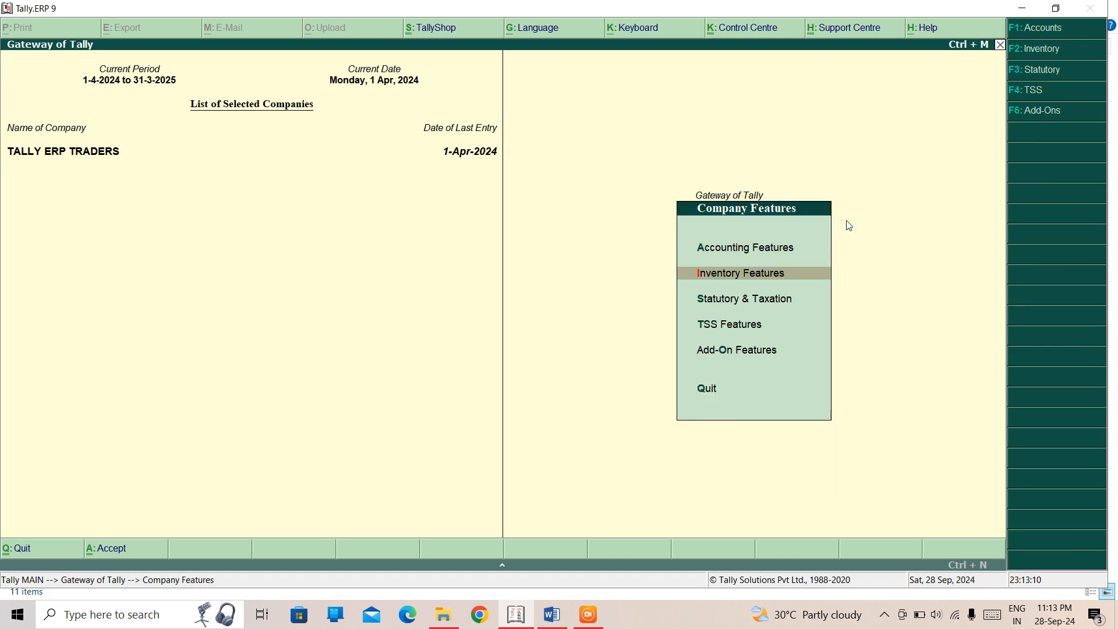
pyautogui.press('Return')
pyautogui.press('Return')
pyautogui.press('Return')
pyautogui.press('Return')
pyautogui.press('Return')
pyautogui.press('Return')
pyautogui.press('Return')
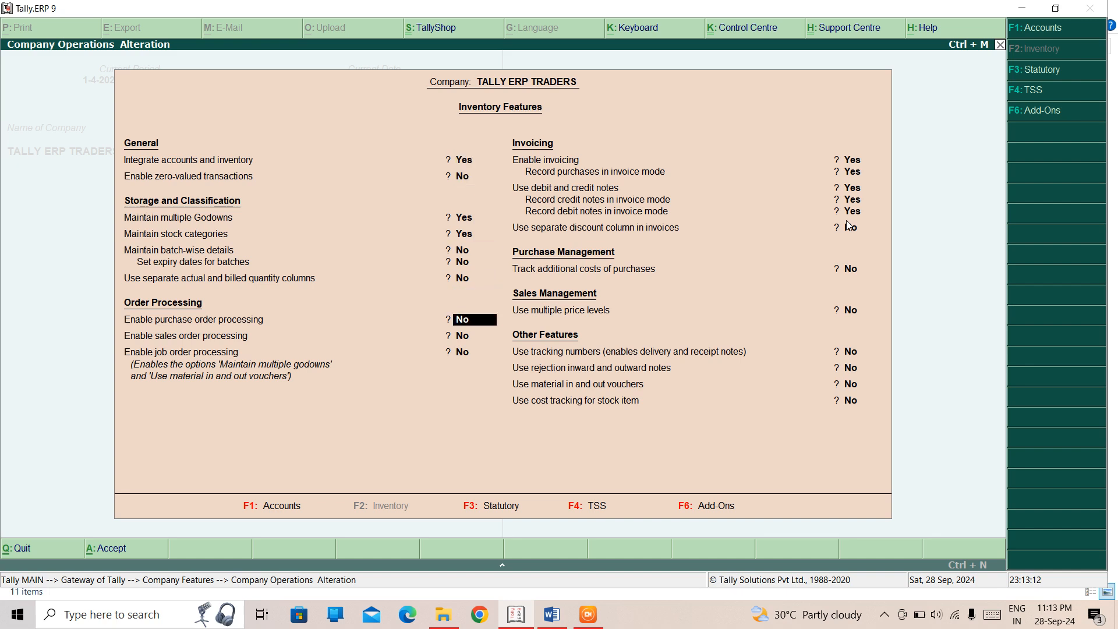
pyautogui.write('y')
pyautogui.press('Return')
pyautogui.write('y')
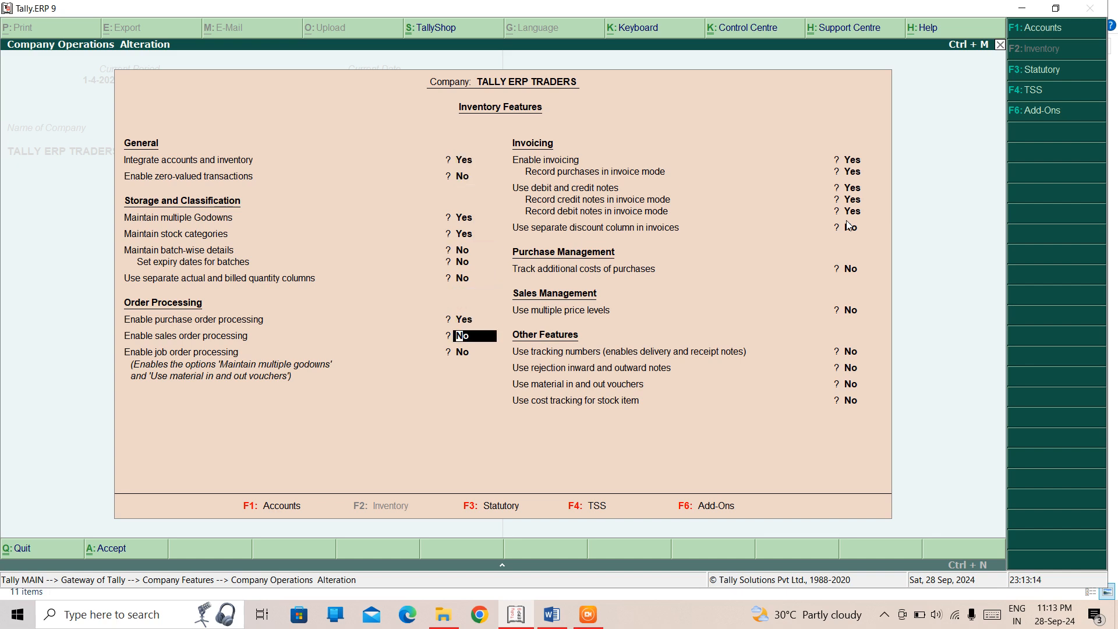
pyautogui.press('Return')
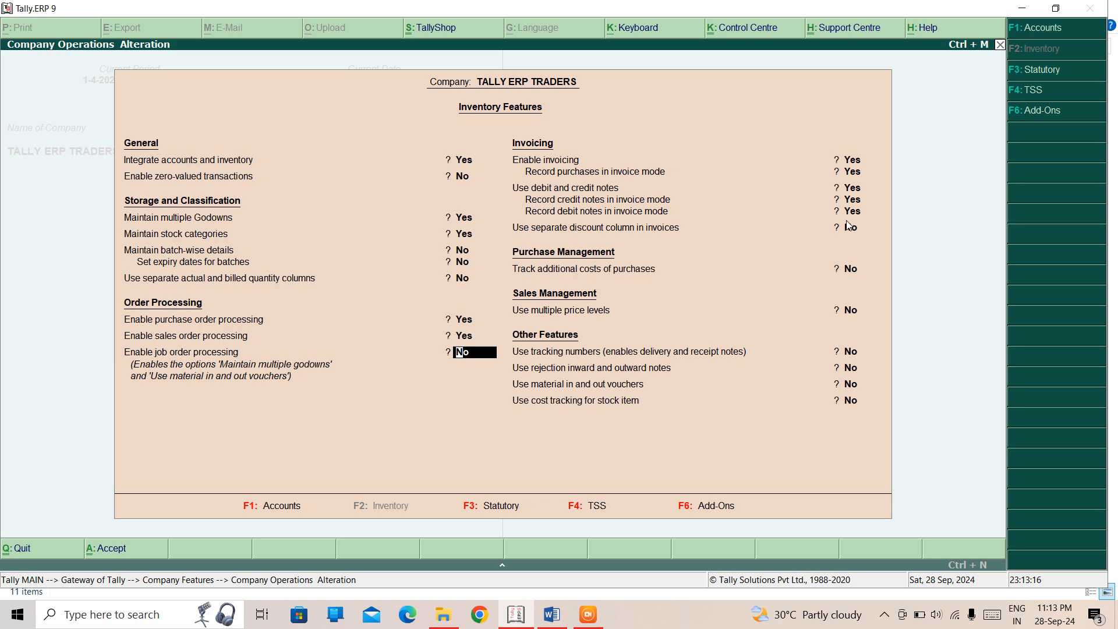
pyautogui.hotkey('ctrl', 'a')
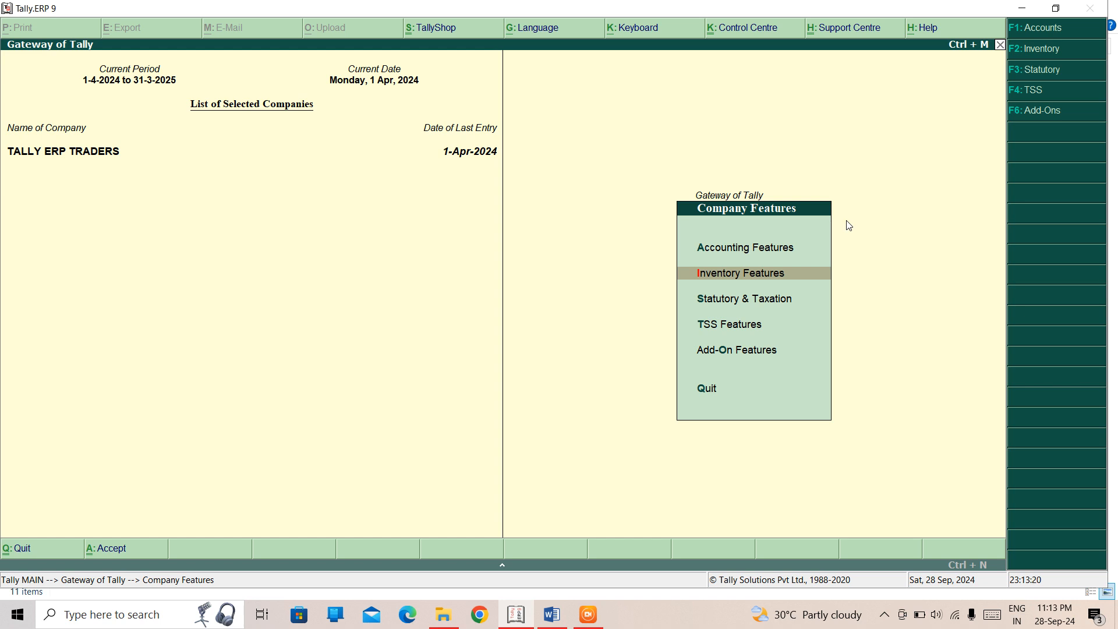
# Return to the Gateway of Tally, open Order Vouchers to check that sales order entry is available, then quit it
pyautogui.press('Escape')
pyautogui.press('Down')
pyautogui.press('Down')
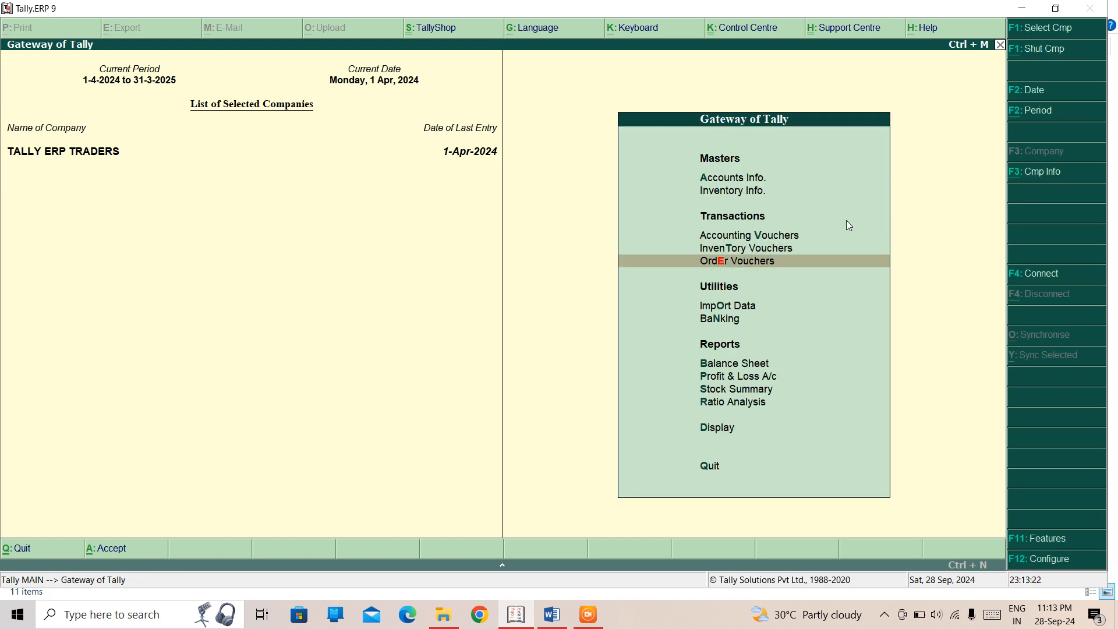
pyautogui.press('Return')
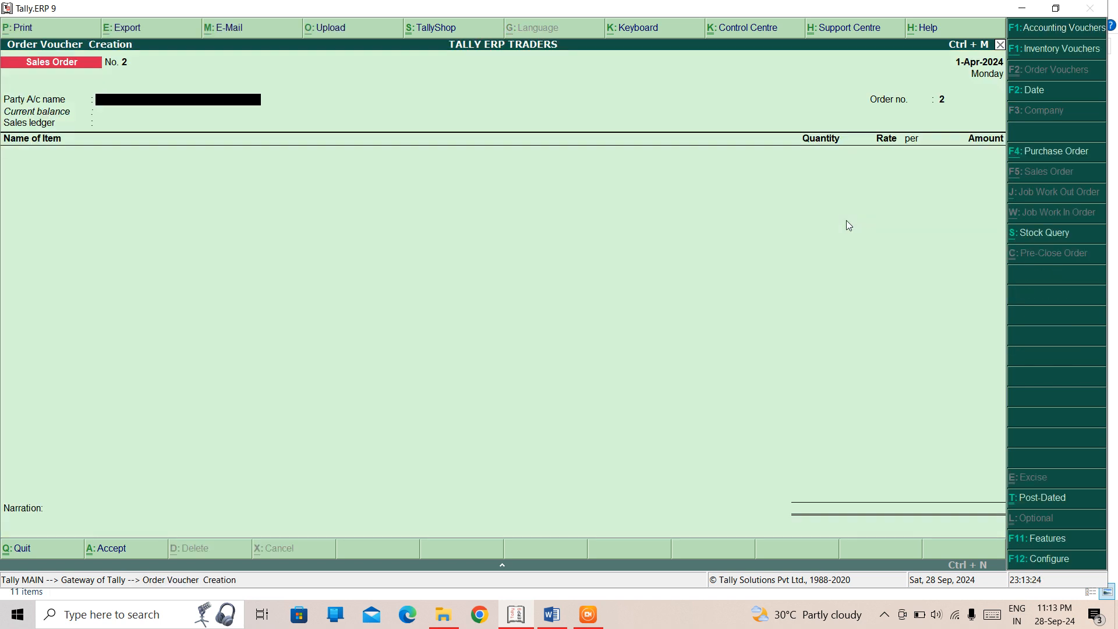
pyautogui.press('Escape')
pyautogui.press('Return')
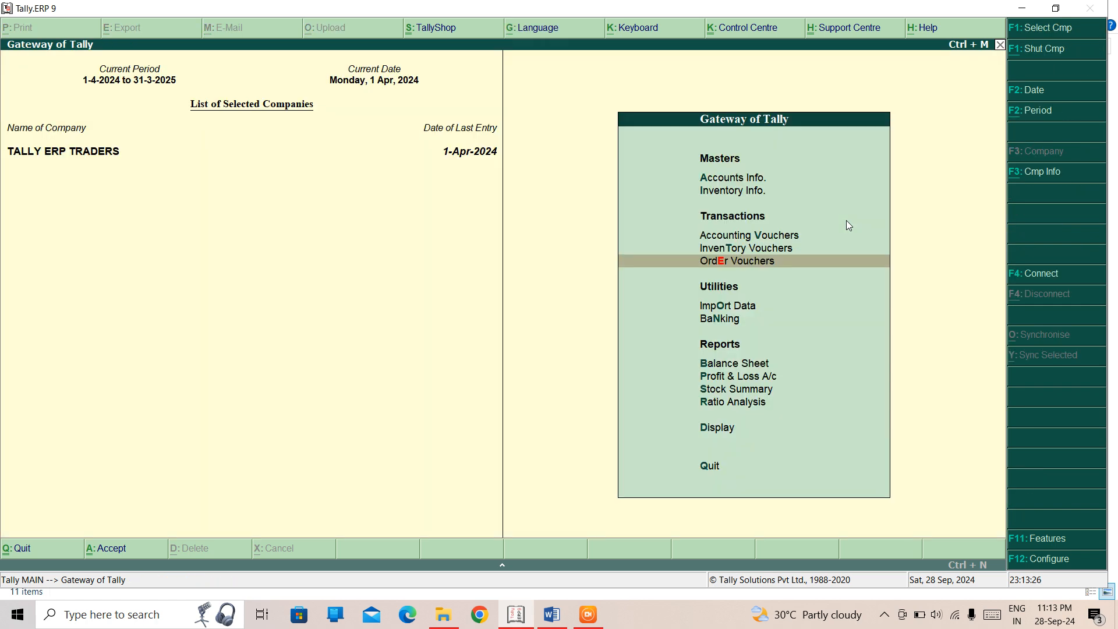
# Open Order Vouchers again and go back through the earlier vouchers to the Creditor purchase order for 50 PCS of Charger
pyautogui.press('Return')
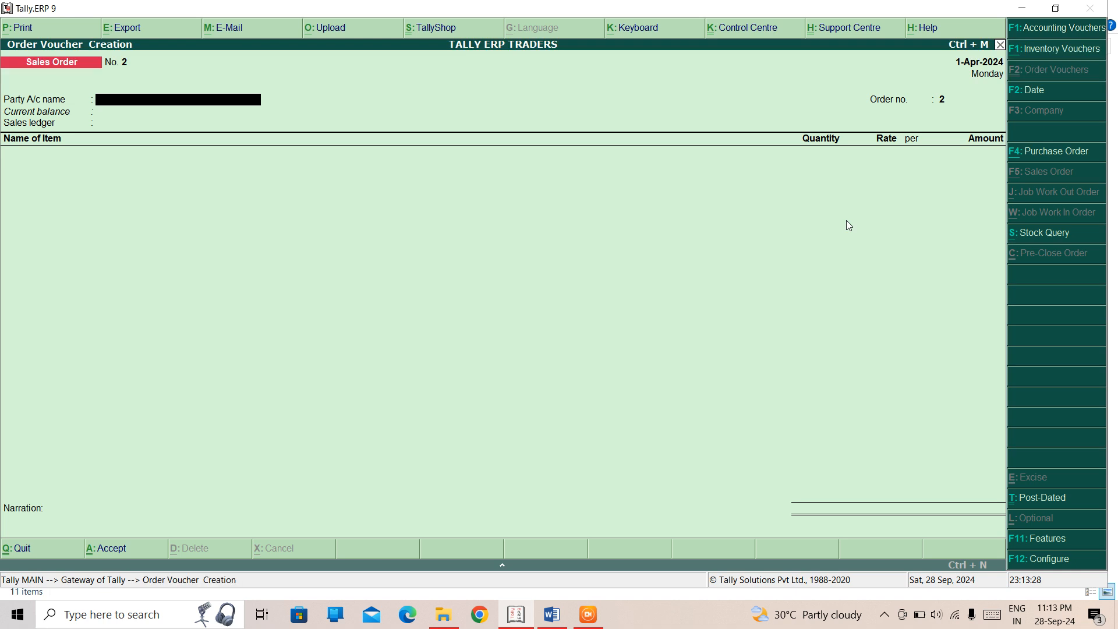
pyautogui.press('pageup')
pyautogui.press('pageup')
pyautogui.press('pageup')
pyautogui.press('pageup')
pyautogui.press('pageup')
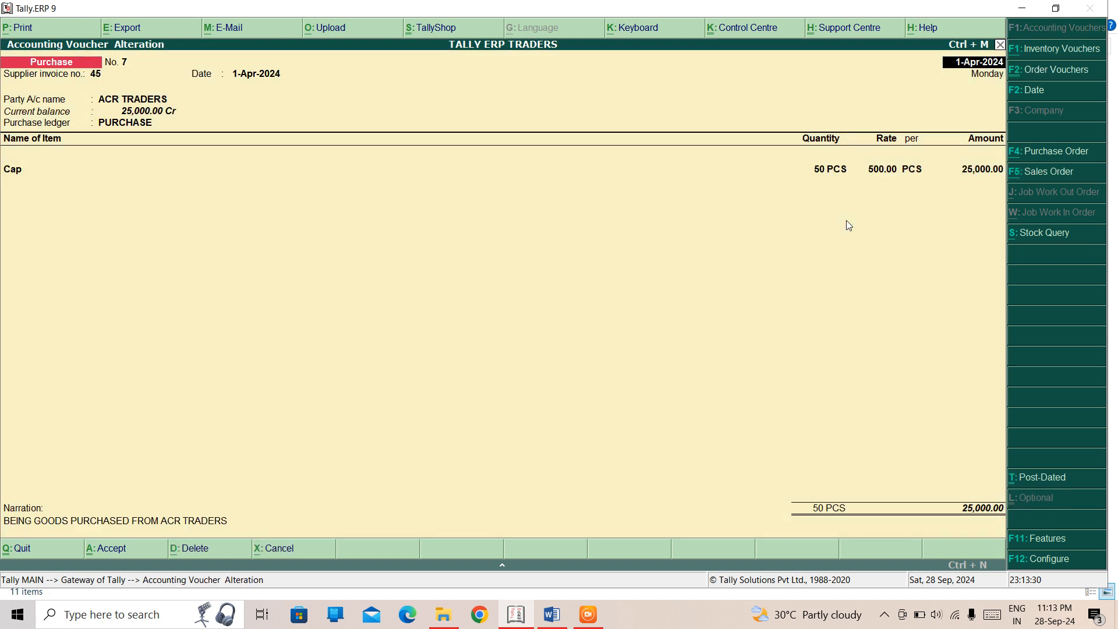
pyautogui.press('pageup')
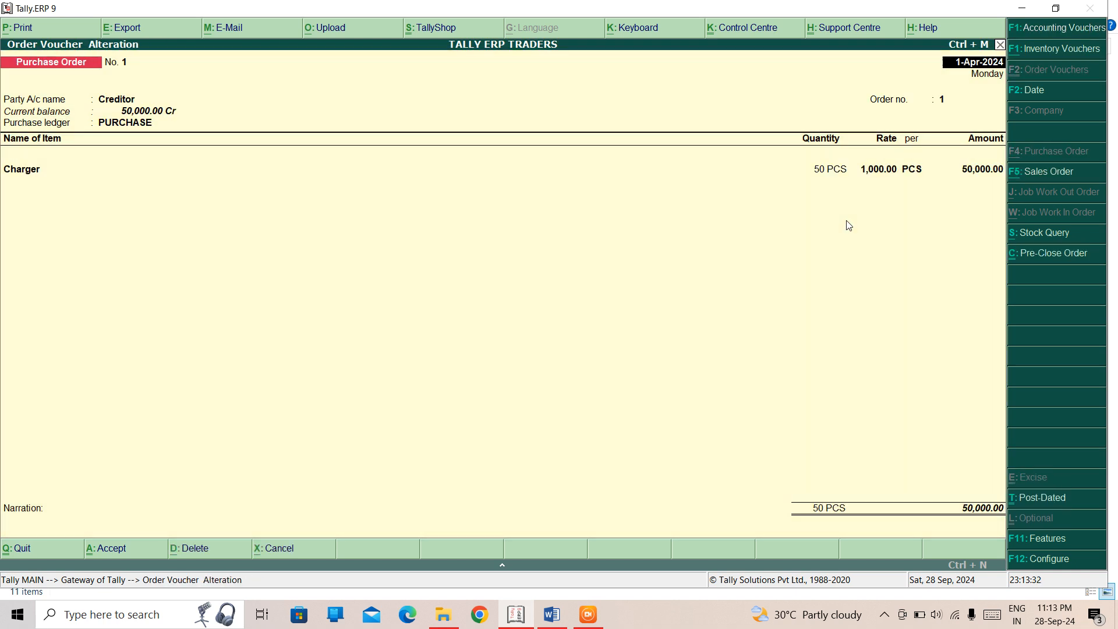
# Quit the purchase order and order voucher creation, returning to the Gateway of Tally with Accounts Info. highlighted
pyautogui.press('Escape')
pyautogui.press('y')
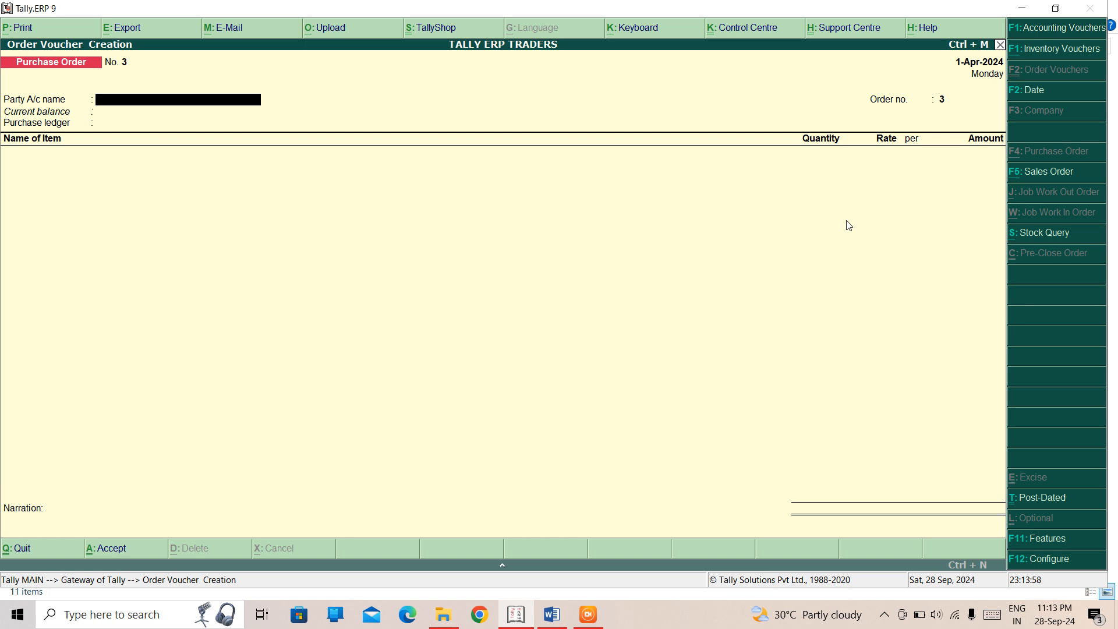
pyautogui.press('Escape')
pyautogui.press('Return')
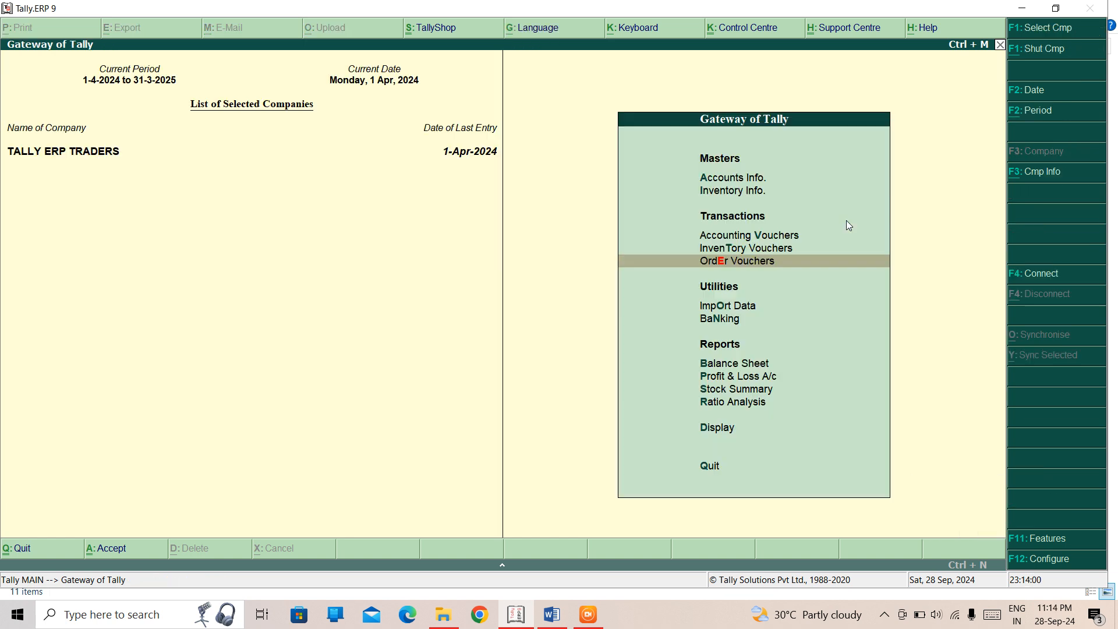
pyautogui.press('Up')
pyautogui.press('Up')
pyautogui.press('Up')
pyautogui.press('Up')
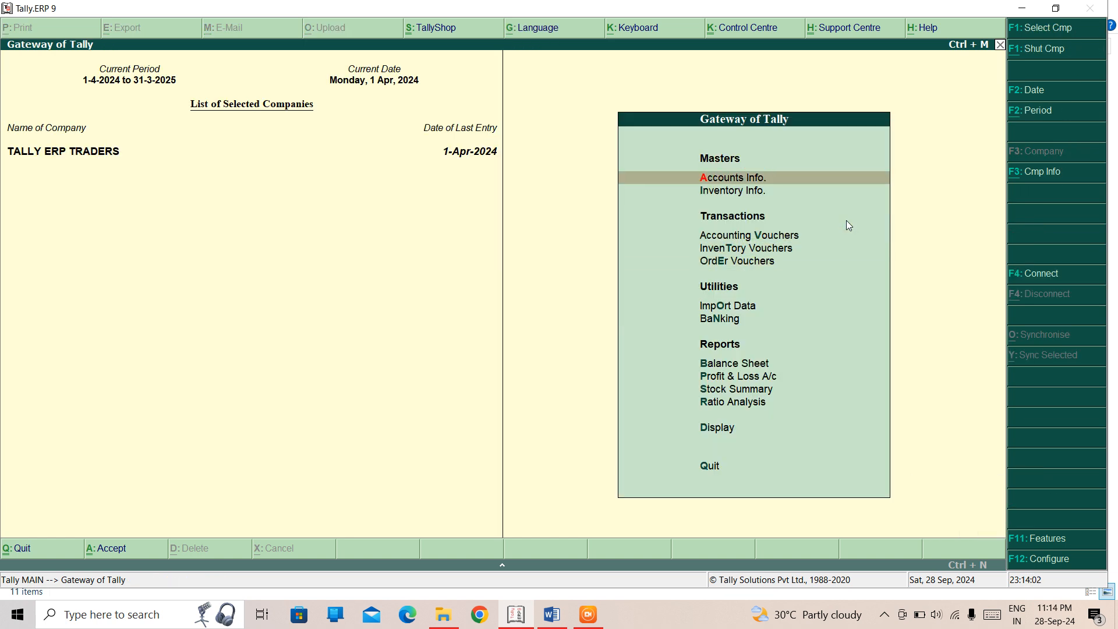